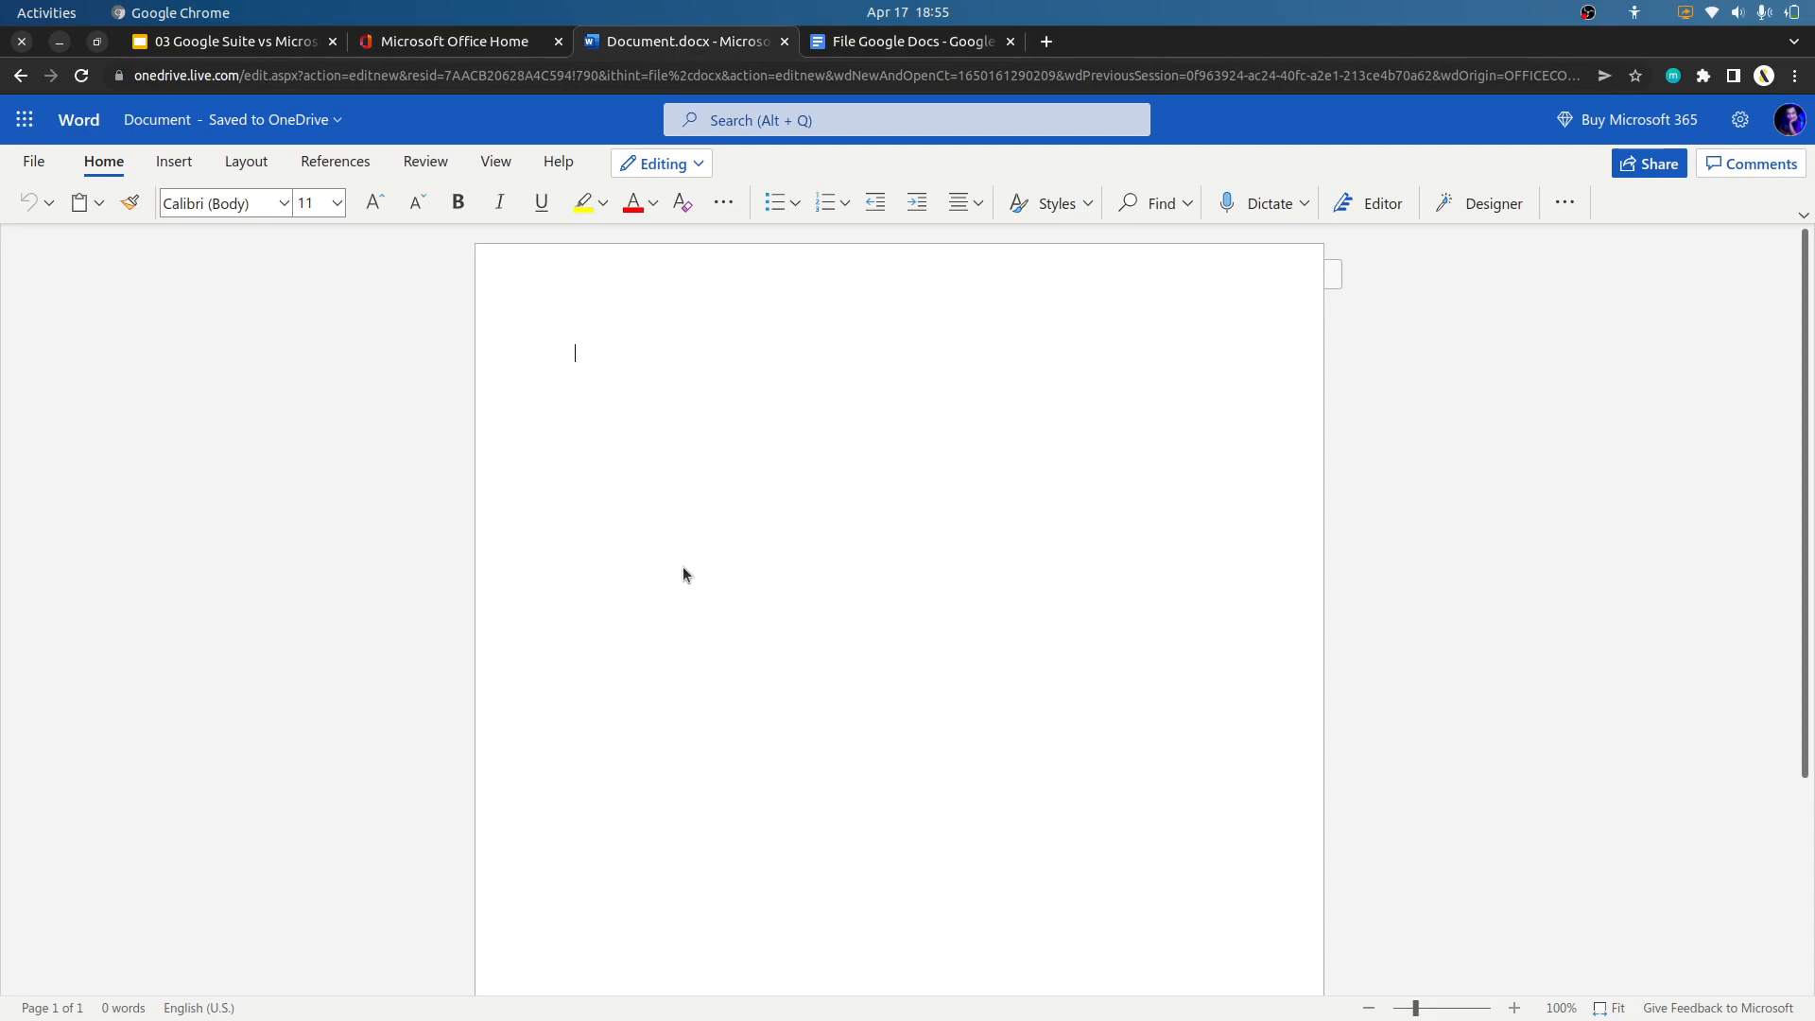
Paste the copied English and Indonesian coffee text into the blank Word document and into the blank Google Docs document.
text(Two new studies published in the Annals of Internal Medicine found that people who drink coffee tend to have a lower risk of death compared to those who drink coffe less or not at all. The study found that people why drank a cup of coffee every day had a 12 percent lower risk of deat. The number increased for those who consumed two or three cups of coffe perday because it could reduce the risk of death by 18 percent.  Dua penelitian baru yang di terbitkan dalam Annals of Internal Medicine menemukan bahwa orang yang minum kopi cenderung memiliki risiko kematian lebih rendah di bandingkan dengan mereka yang jarang minum kopi atau tidak minum kopi sama sekali. Penelitian tersebut menemukan bahwa orang yang minum secangkir kofi setiap hari bisa menurunkan risiko kematian hingga 12 persen. Jumlah tersebut meningkat bagi mereka yang mengkonsumsi dua atau tiga cangkir kopi perhari karena bisa mengurangi risiko kematian sampai 18 persen.  https://hellosehat.com/nutrisi/fakta-gizi/kopi-bikin-awet-muda/)
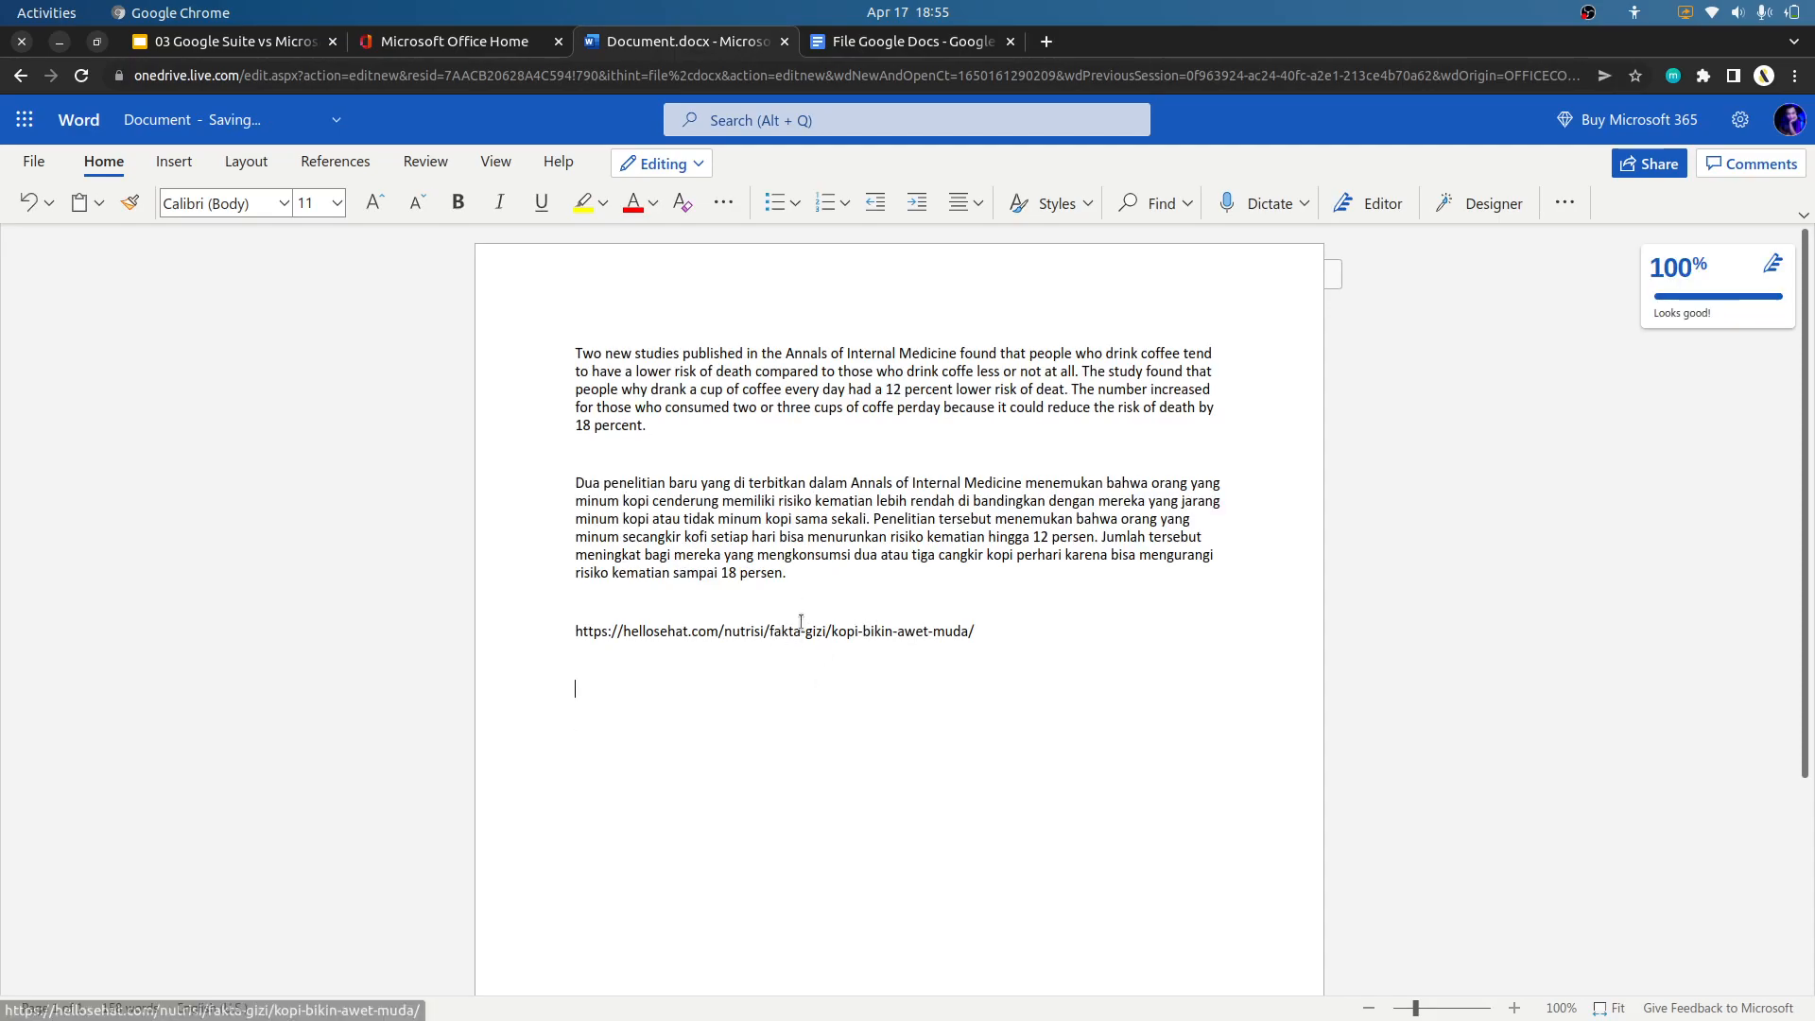
click(891, 47)
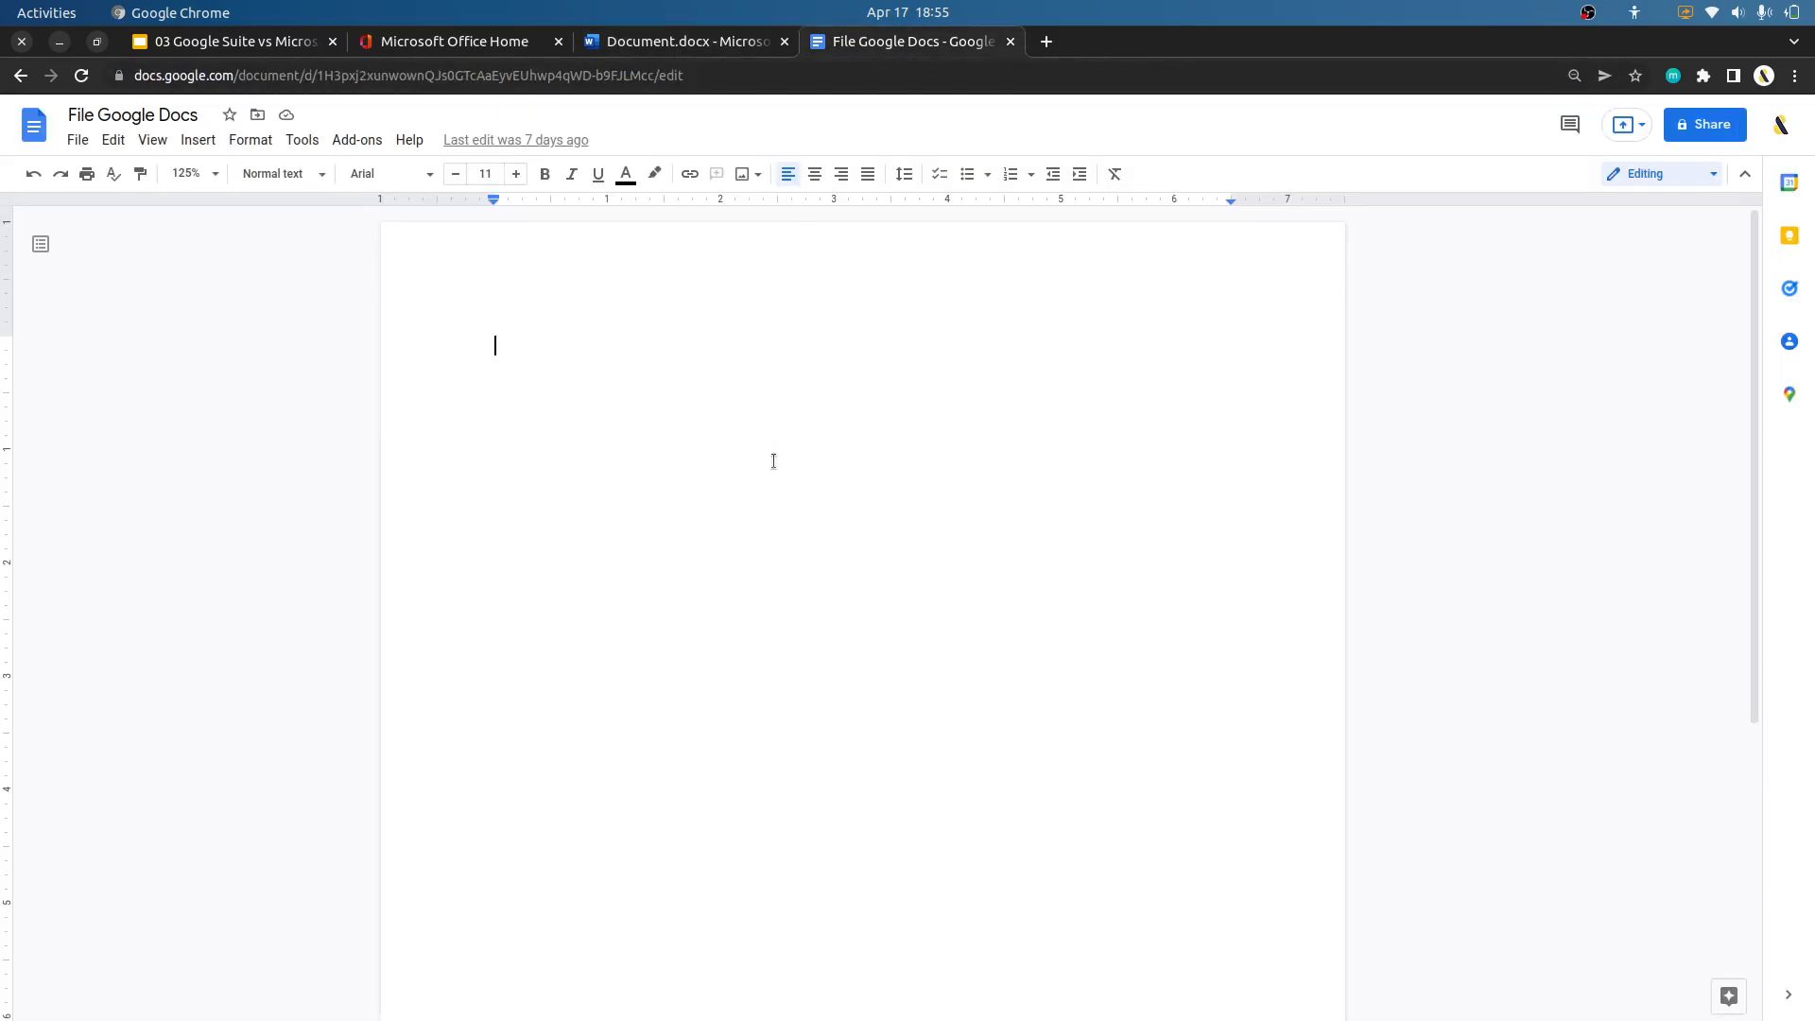
text(Two new studies published in the Annals of Internal Medicine found that people who drink coffee tend to have a lower risk of death compared to those who drink coffe less or not at all. The study found that people why drank a cup of coffee every day had a 12 percent lower risk of deat. The number increased for those who consumed two or three cups of coffe perday because it could reduce the risk of death by 18 percent.  Dua penelitian baru yang di terbitkan dalam Annals of Internal Medicine menemukan bahwa orang yang minum kopi cenderung memiliki risiko kematian lebih rendah di bandingkan dengan mereka yang jarang minum kopi atau tidak minum kopi sama sekali. Penelitian tersebut menemukan bahwa orang yang minum secangkir kofi setiap hari bisa menurunkan risiko kematian hingga 12 persen. Jumlah tersebut meningkat bagi mereka yang mengkonsumsi dua atau tiga cangkir kopi perhari karena bisa mengurangi risiko kematian sampai 18 persen.  https://hellosehat.com/nutrisi/fakta-gizi/kopi-bikin-awet-muda/)
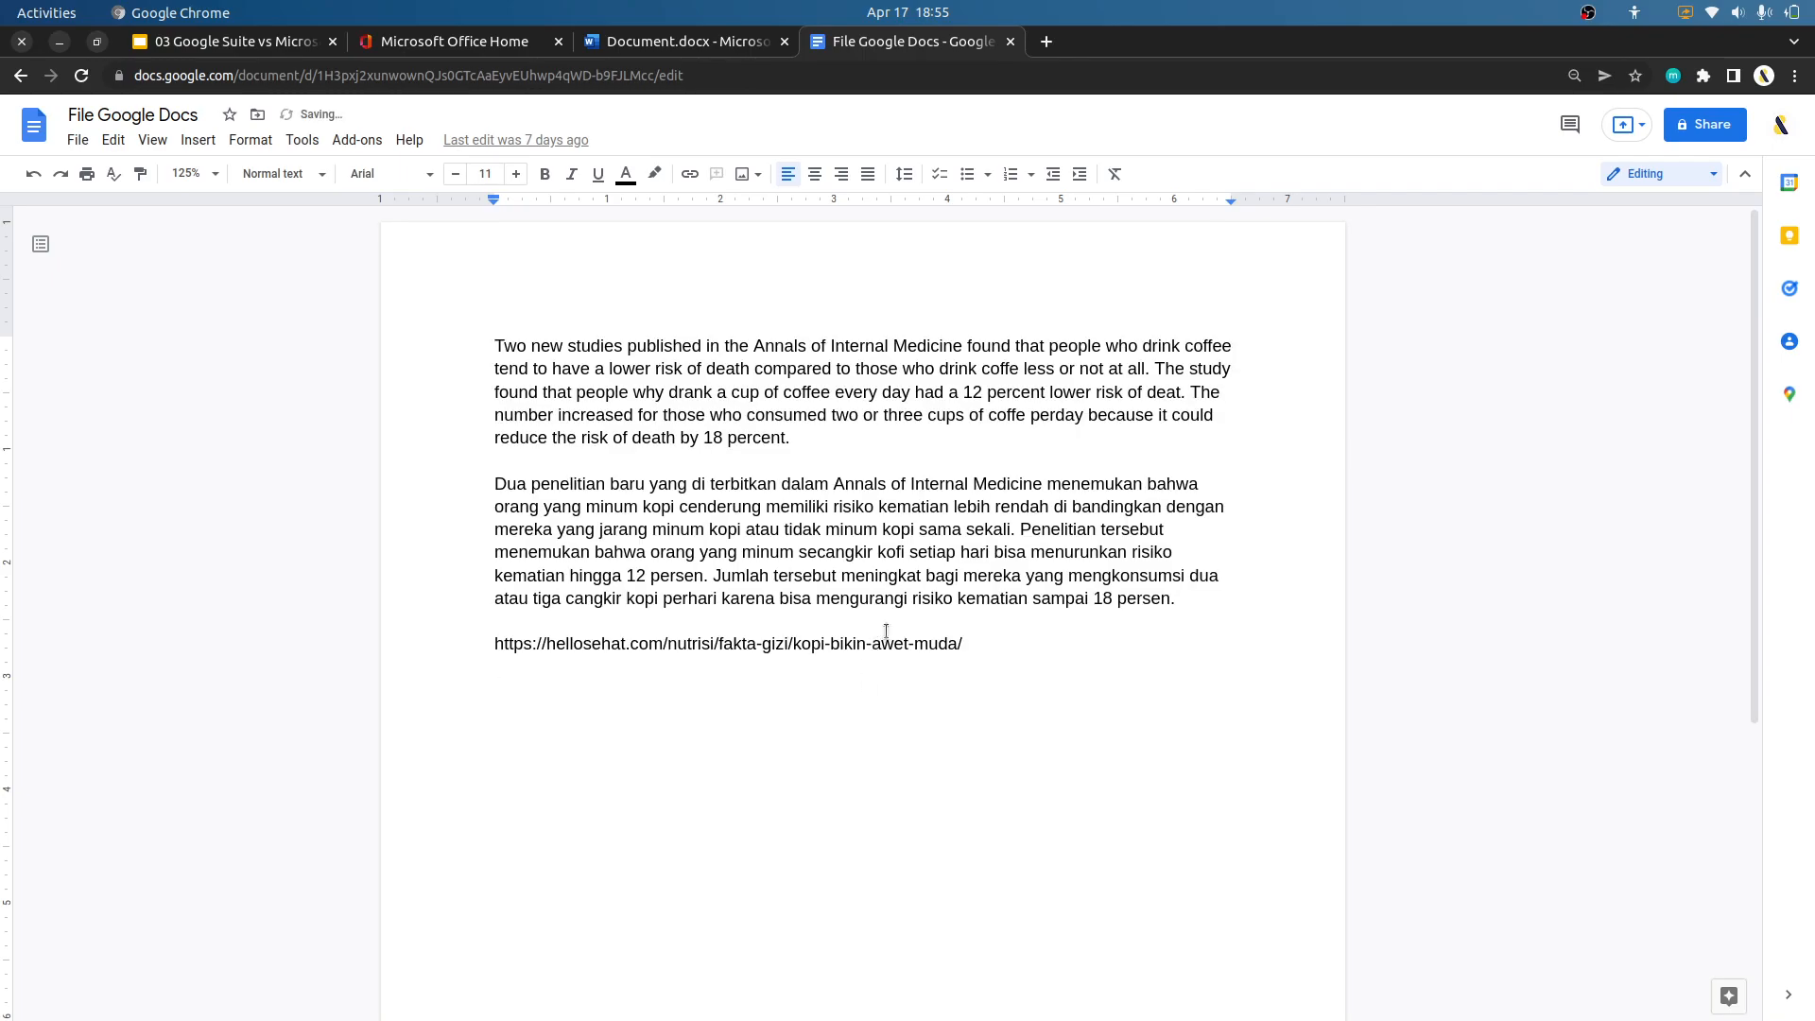
Switch to the Word document and add the line "productiv", followed by blank lines, between the English and Indonesian paragraphs.
click(704, 44)
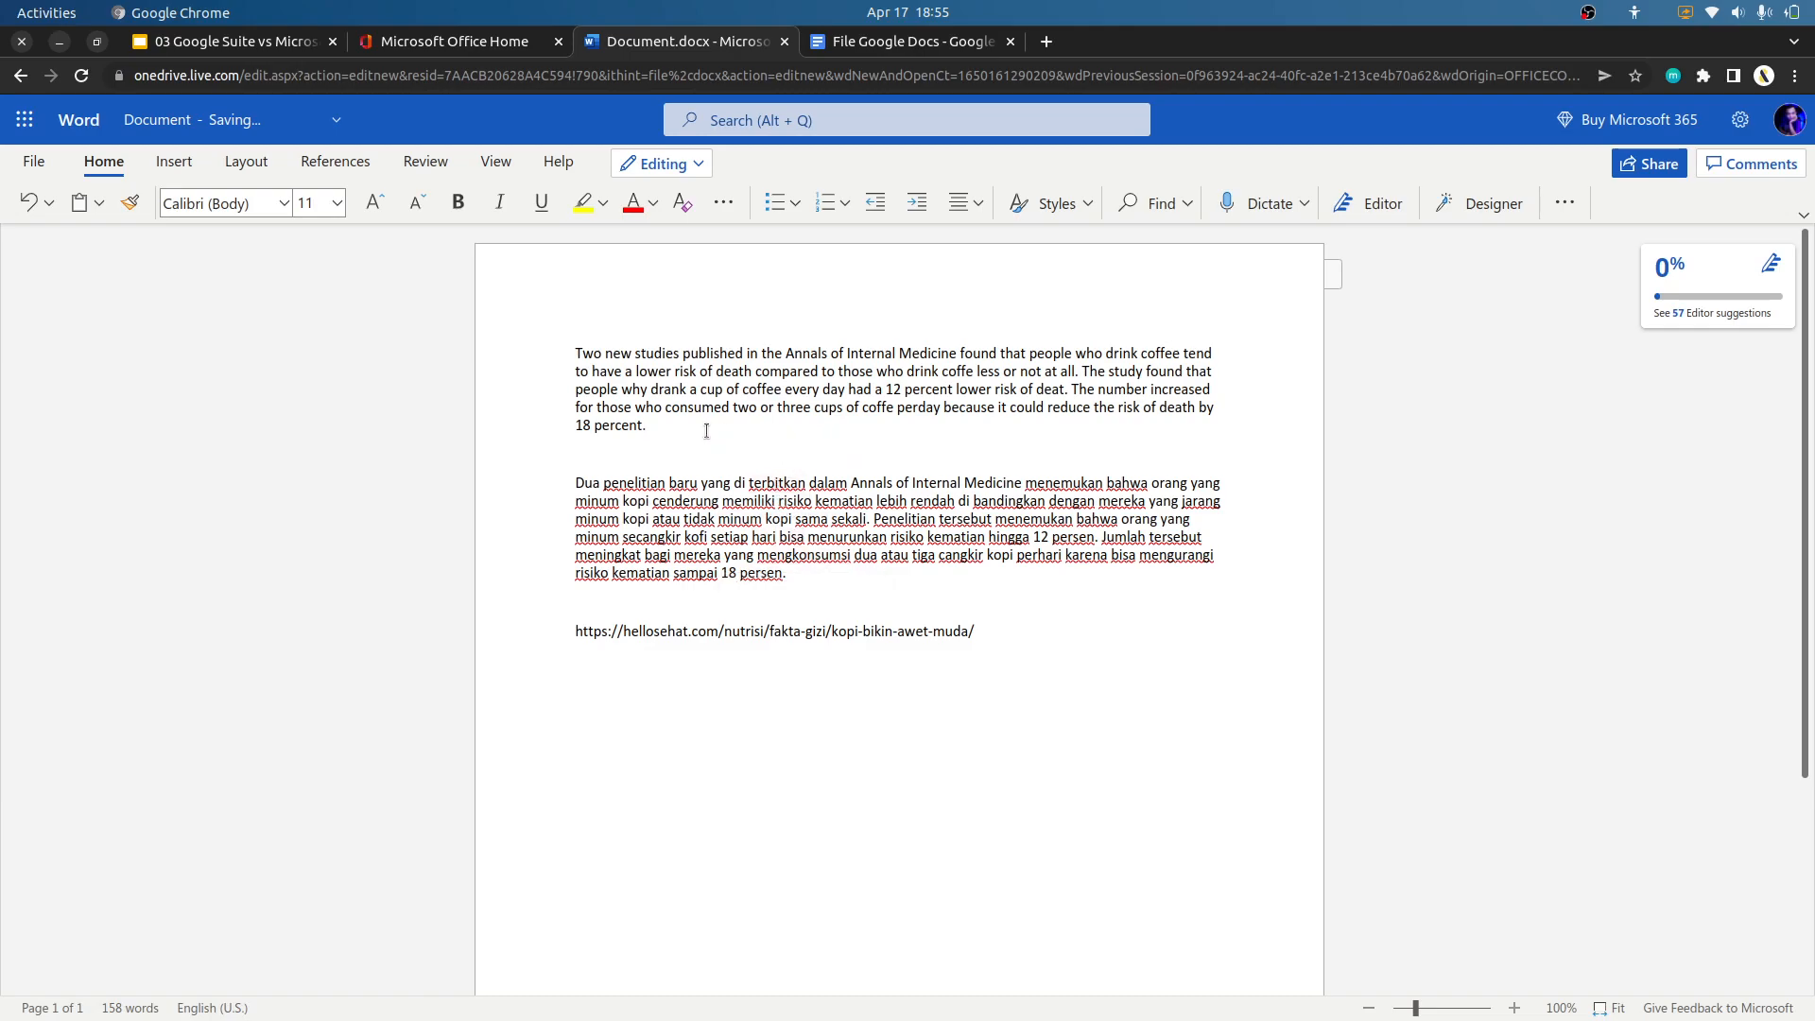
key(Return)
key(Return)
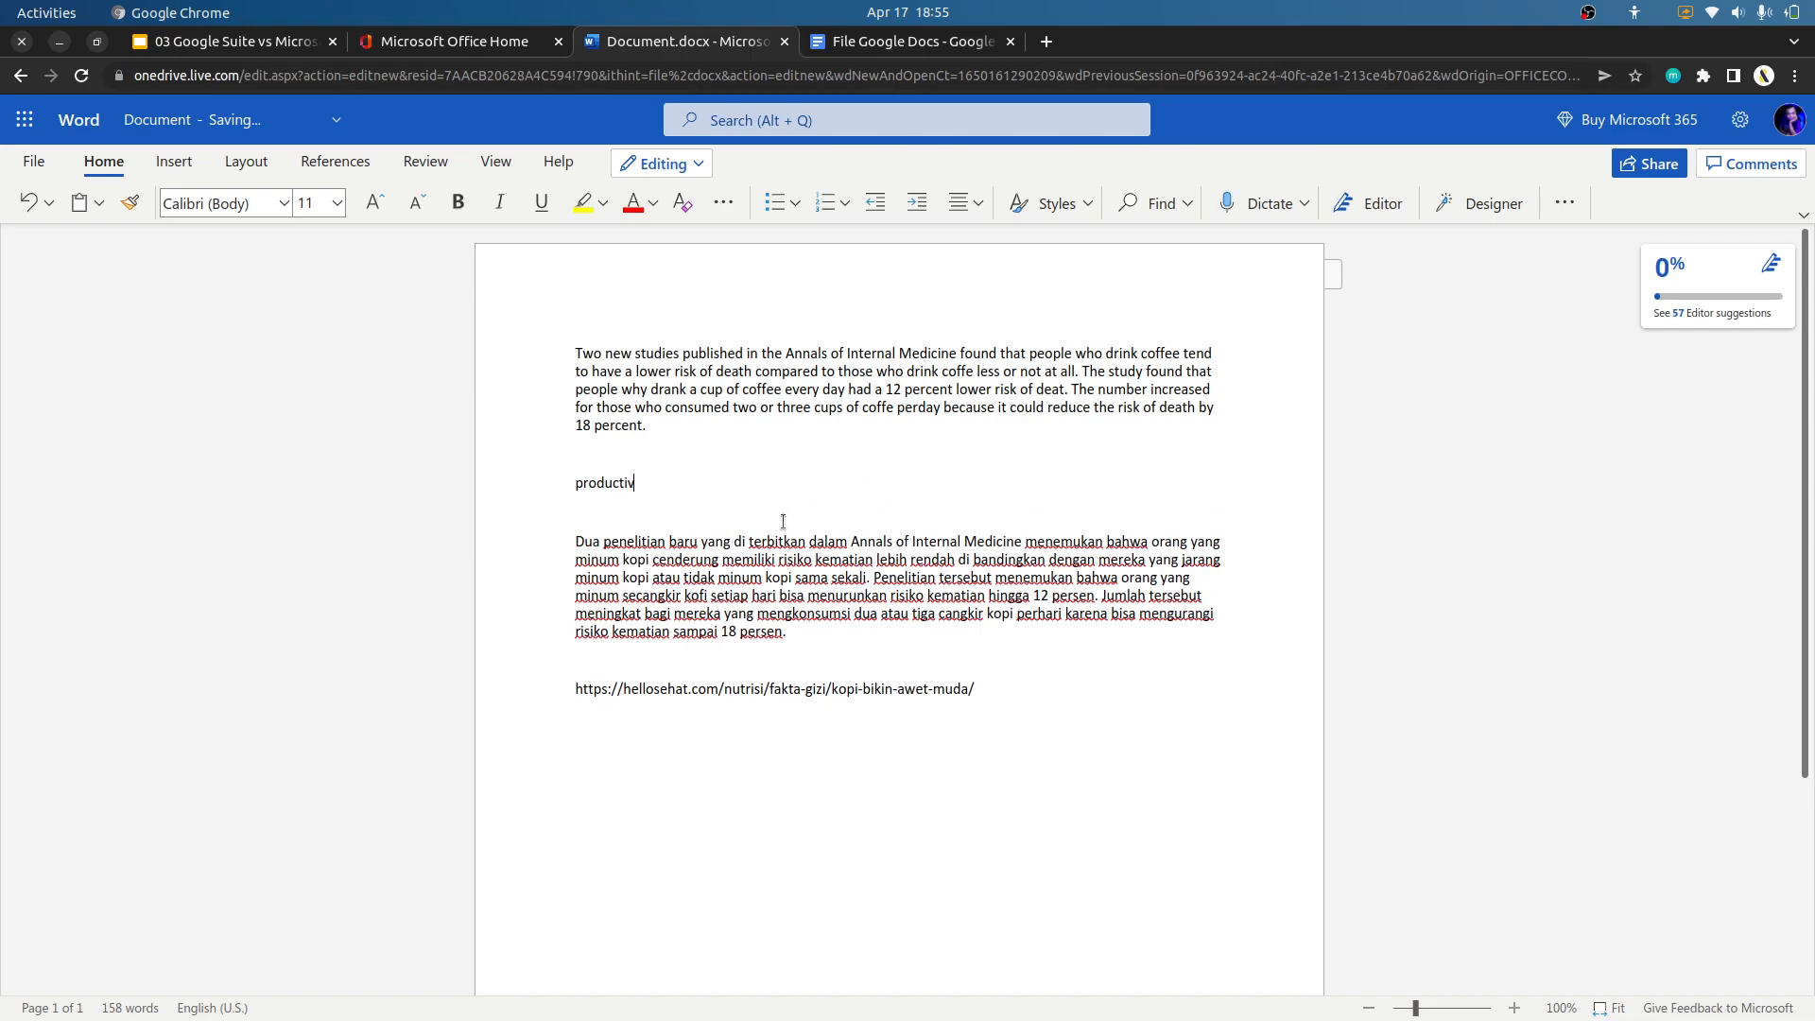
text(productiv)
key(Return)
key(Return)
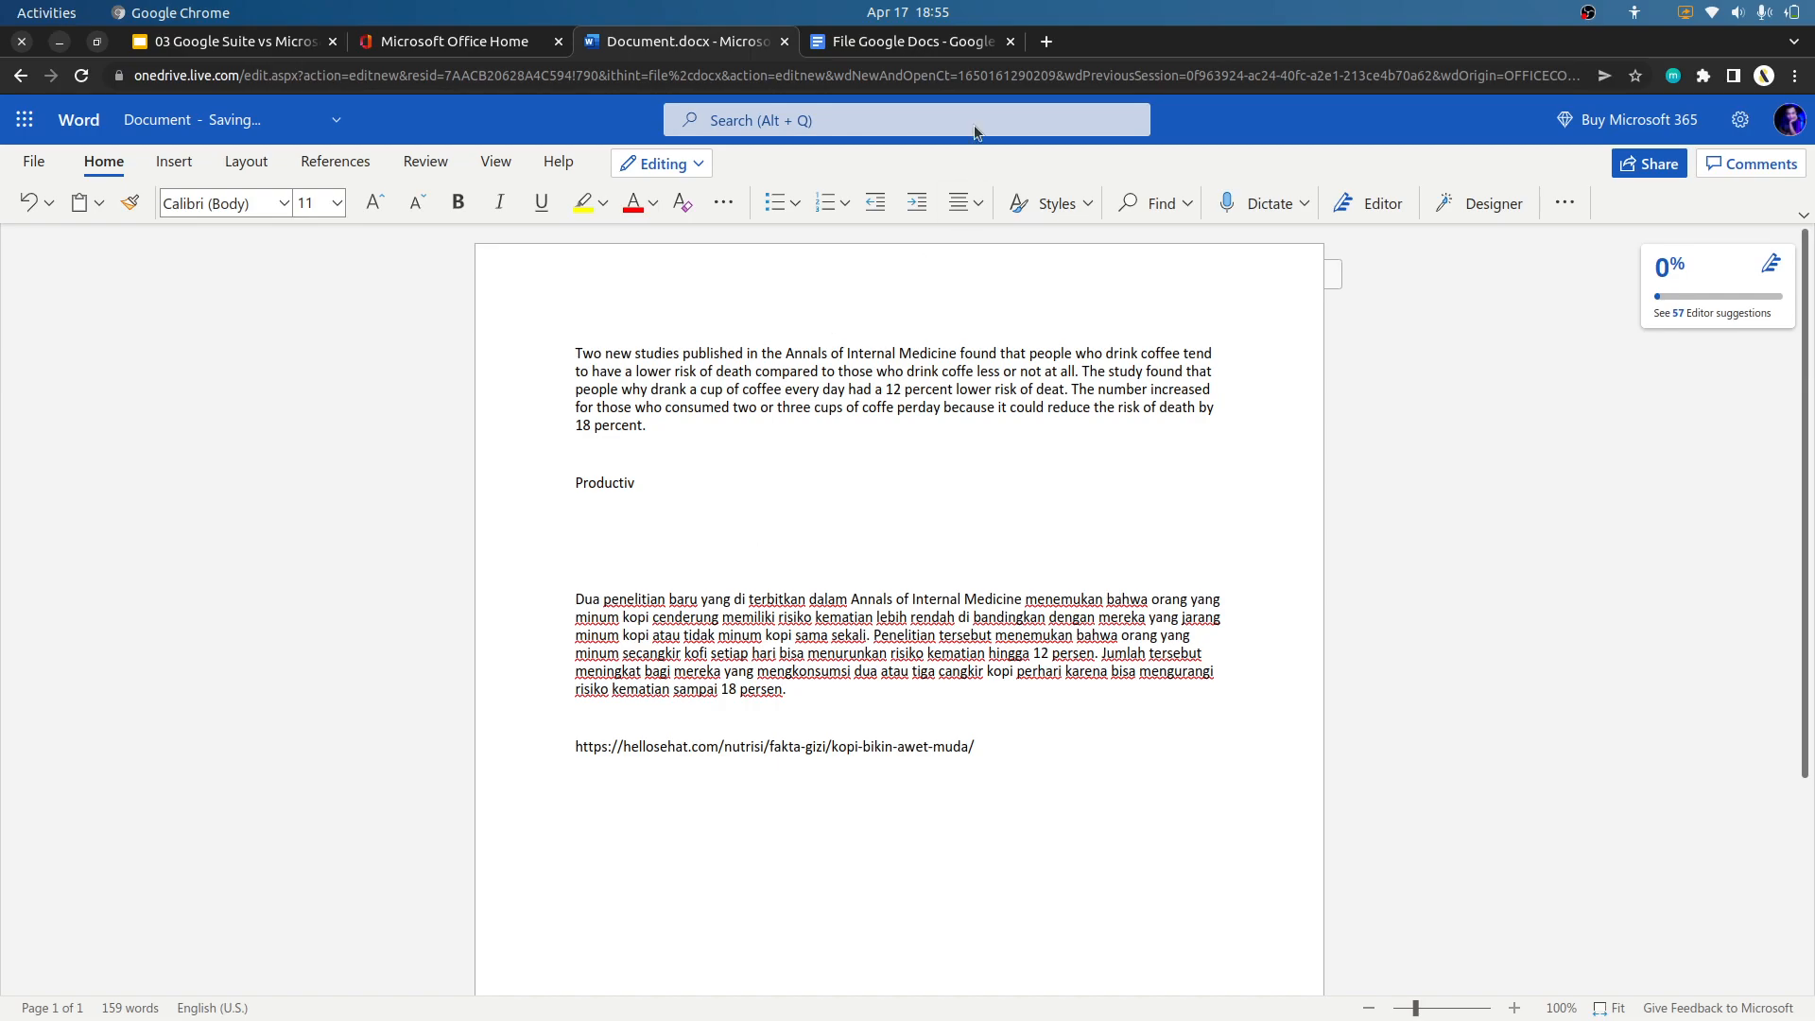
Switch to the Google Docs document and add the line "Productiv", followed by a blank line, between the English and Indonesian paragraphs.
click(936, 42)
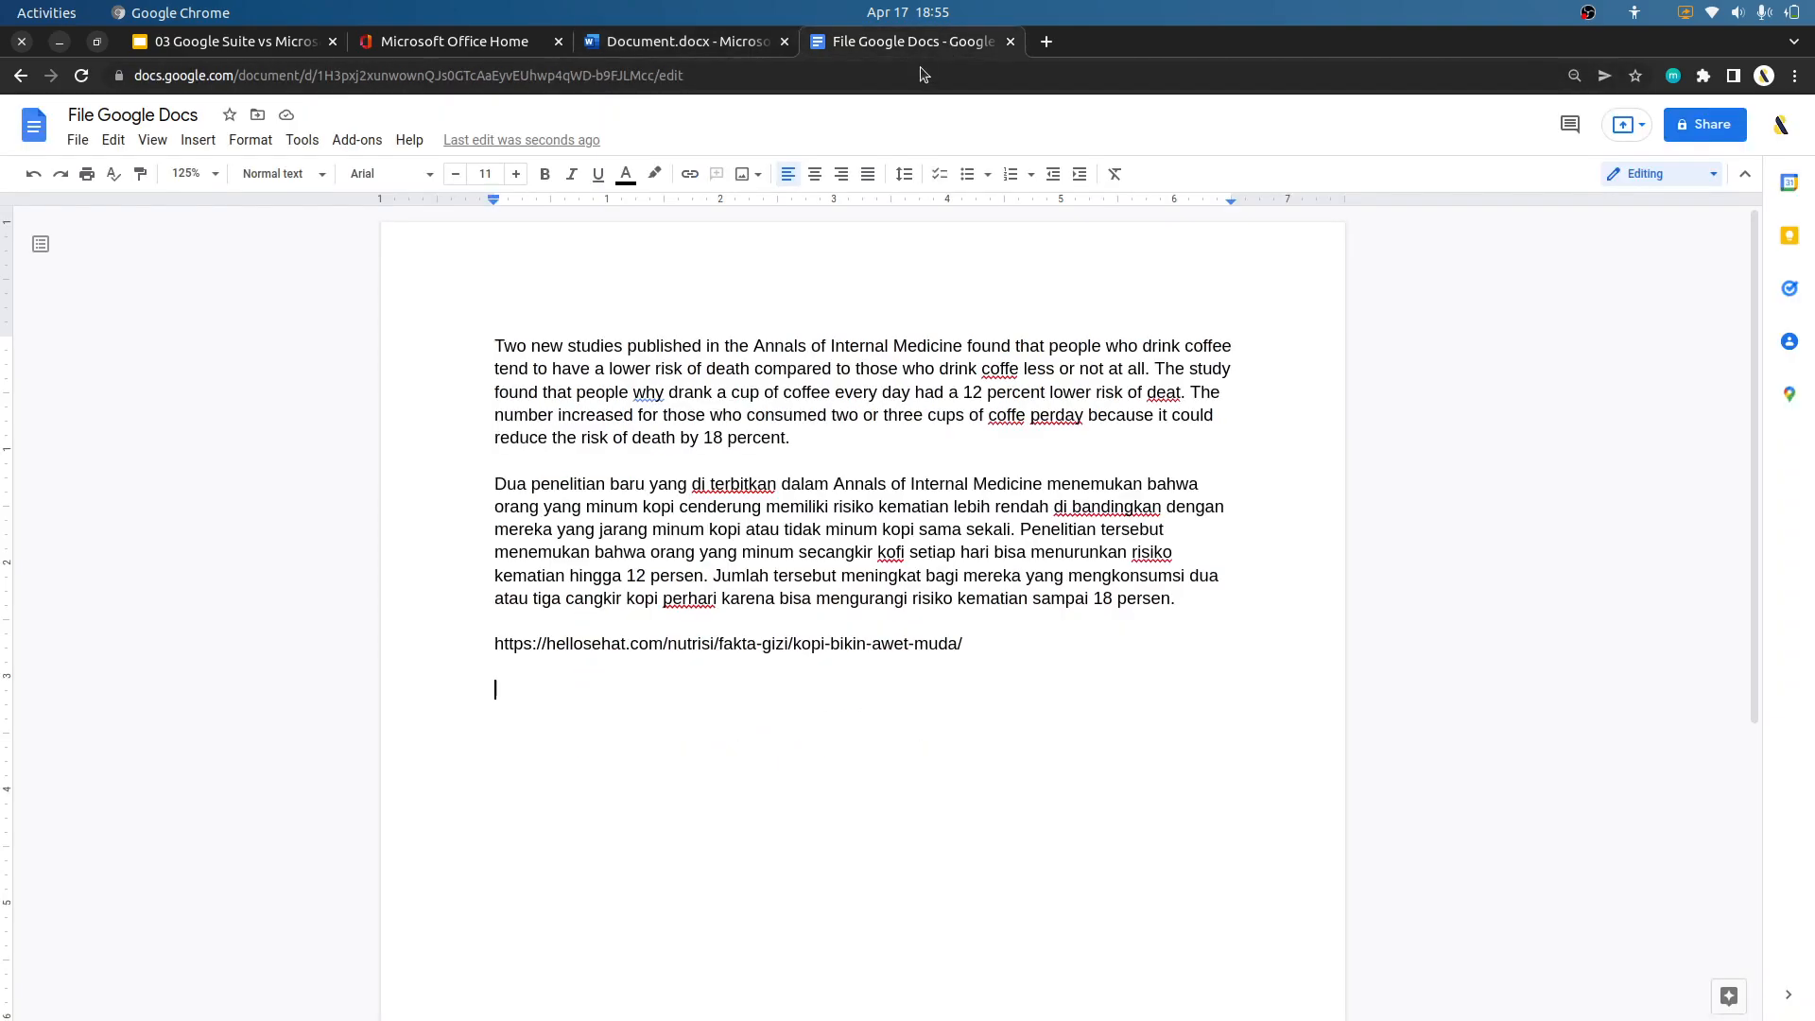
click(861, 430)
key(Return)
key(Return)
text(prou)
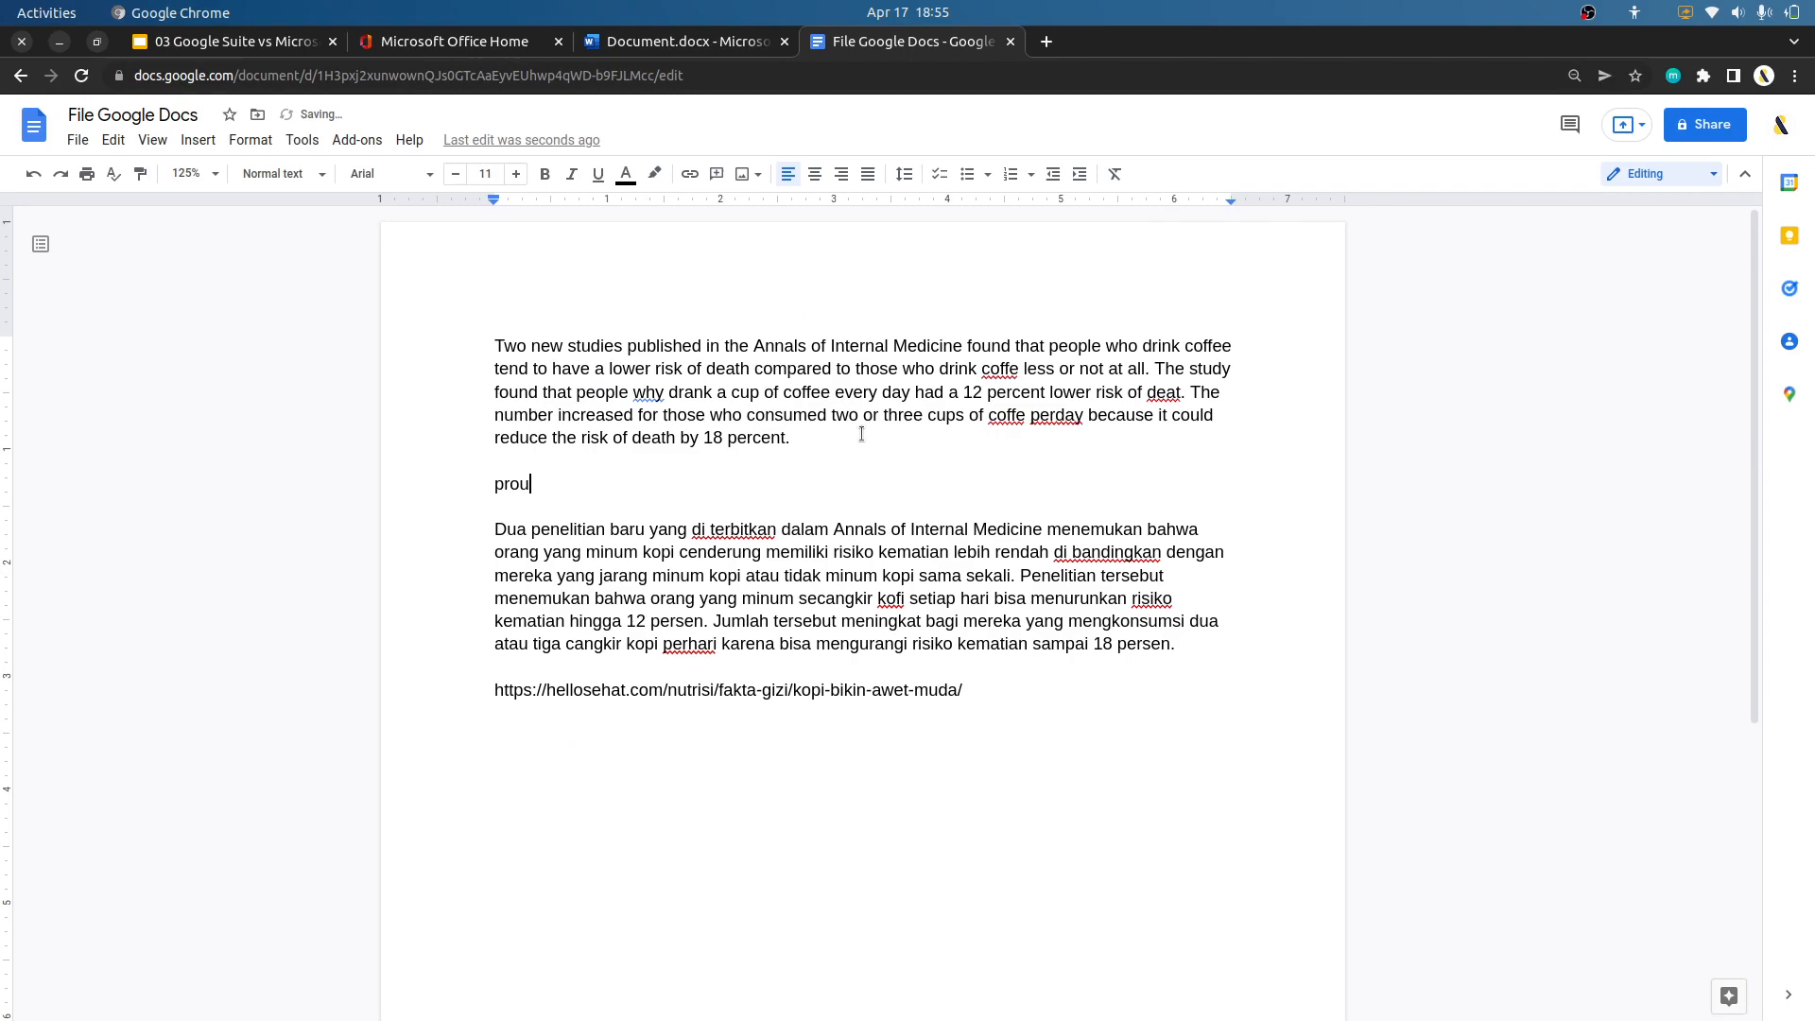
text(uctiv)
key(Return)
key(Return)
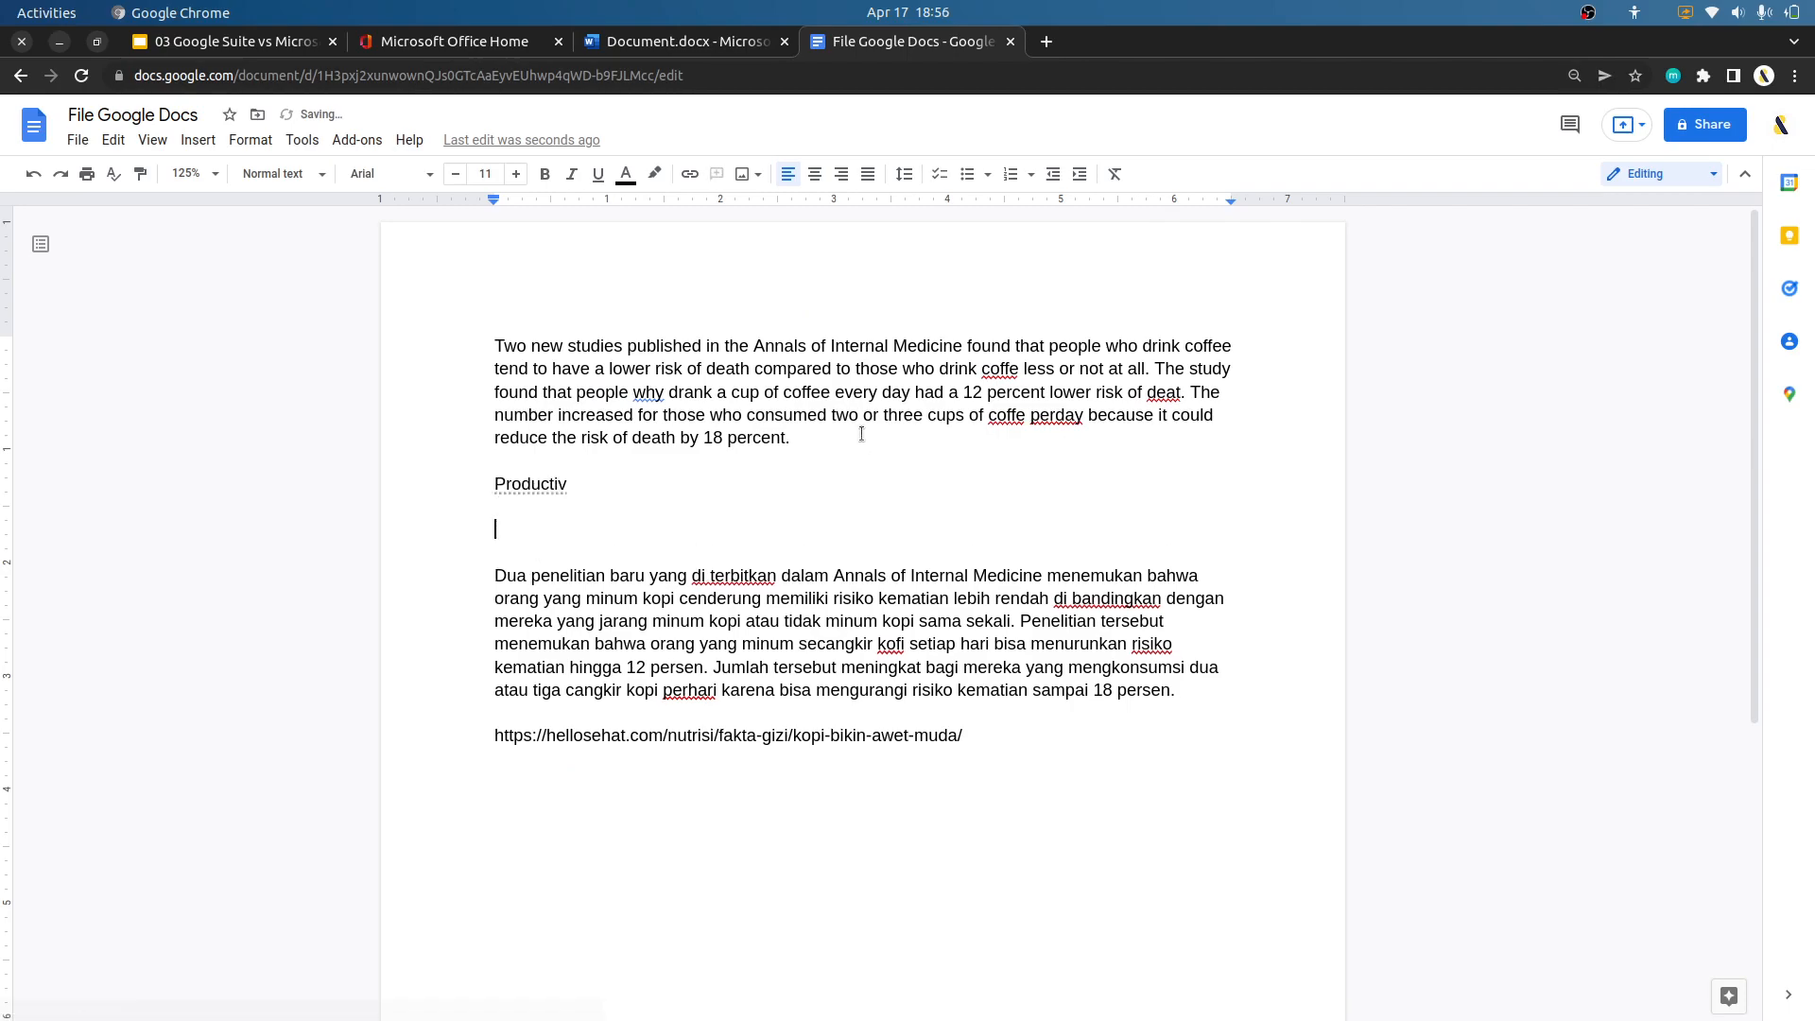
click(559, 483)
click(572, 529)
In the Word document, accept the suggestions "because" for "why" and "coffee" for "coffe" in the English paragraph's last sentence.
click(680, 42)
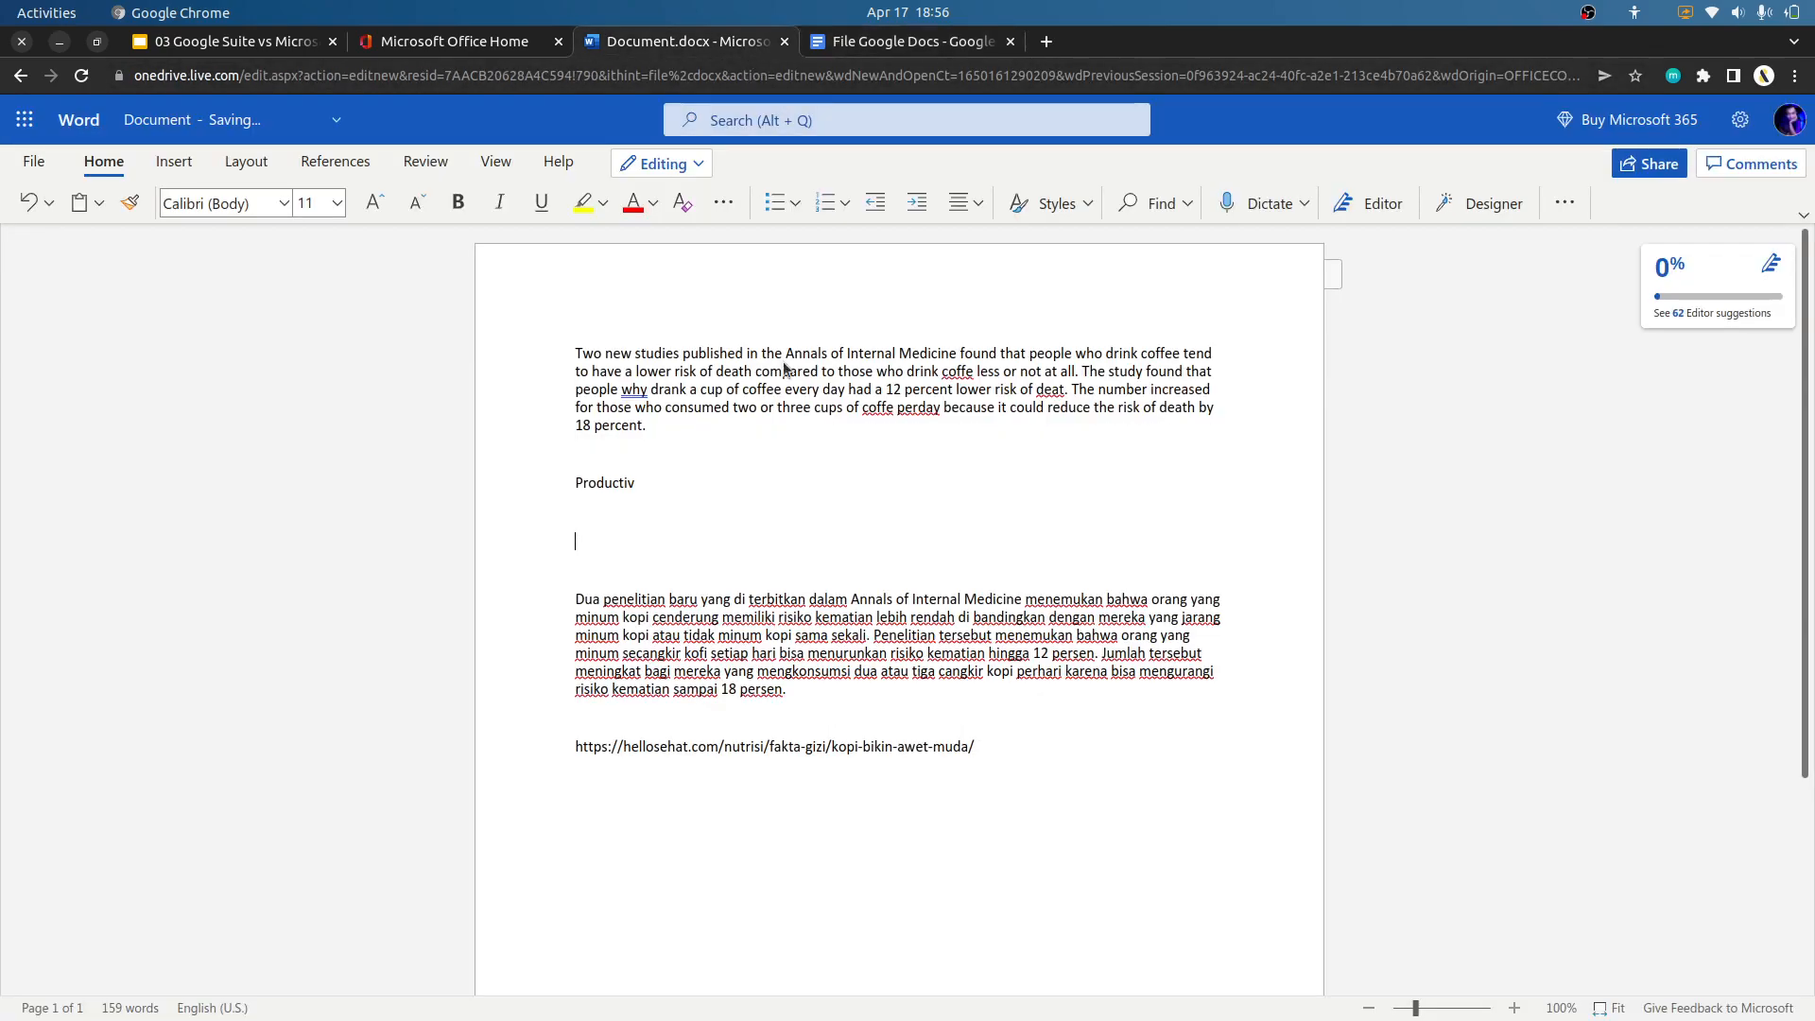
click(645, 389)
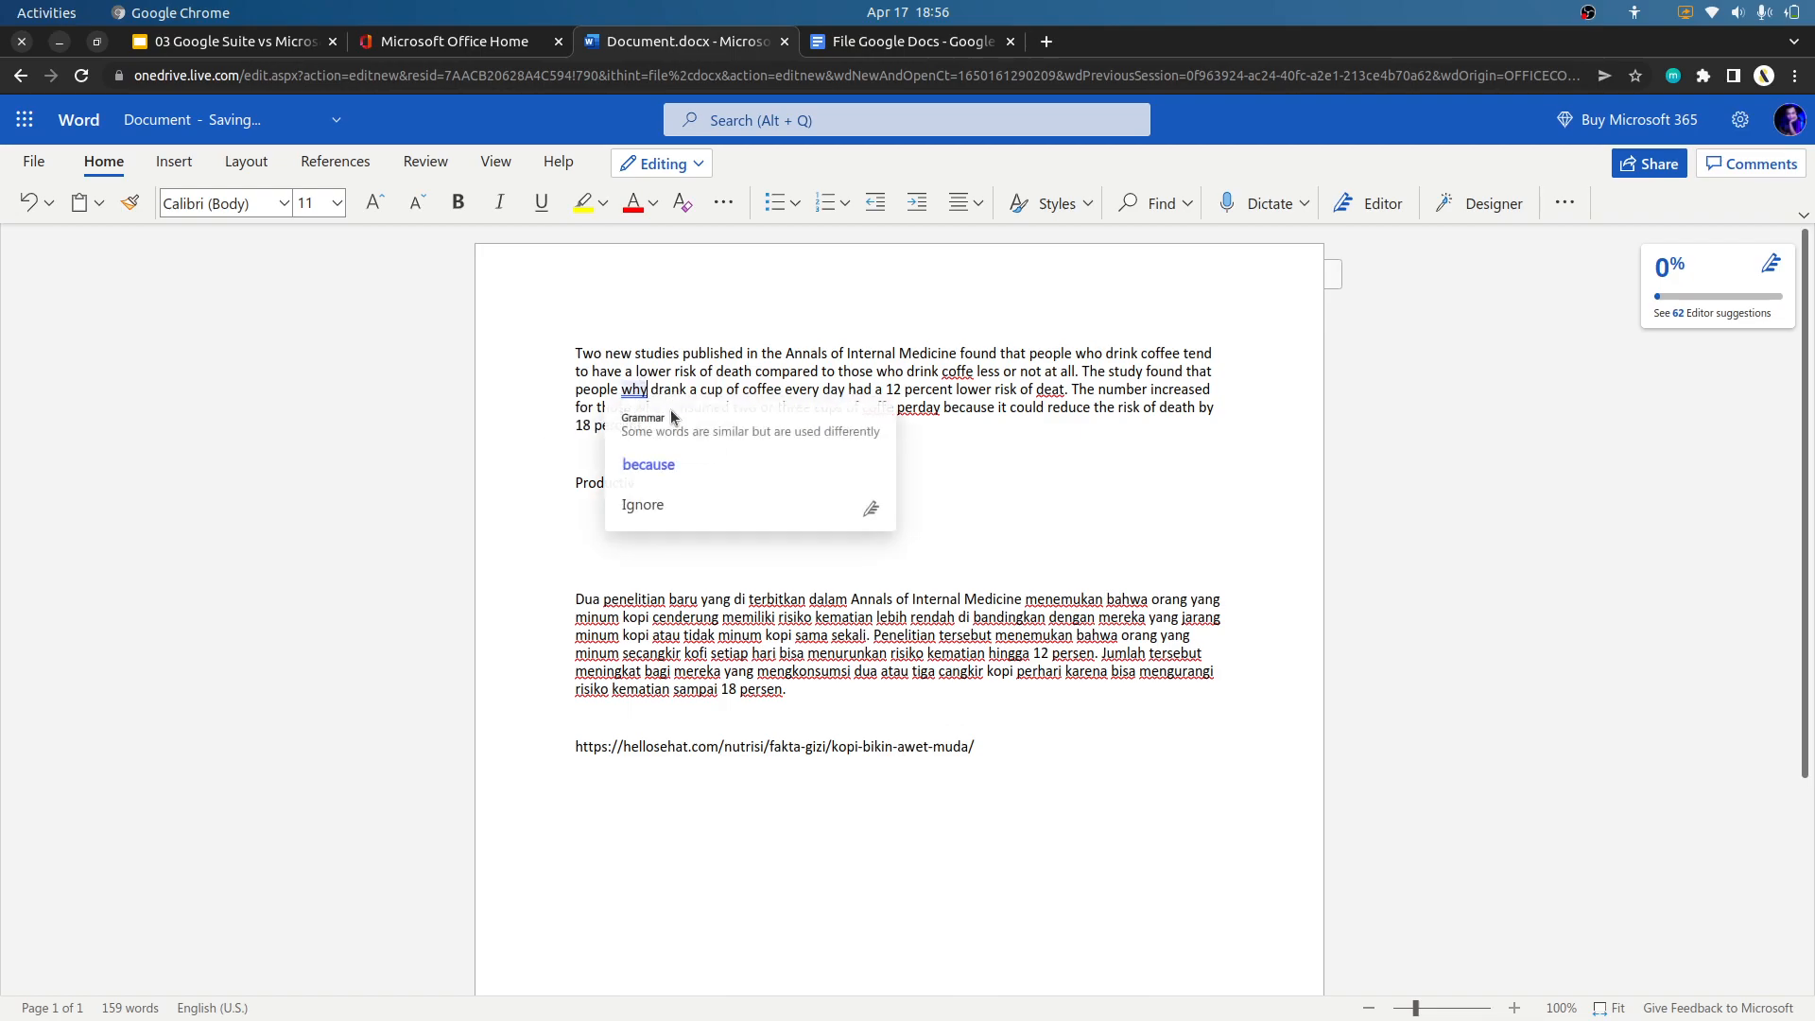
click(705, 466)
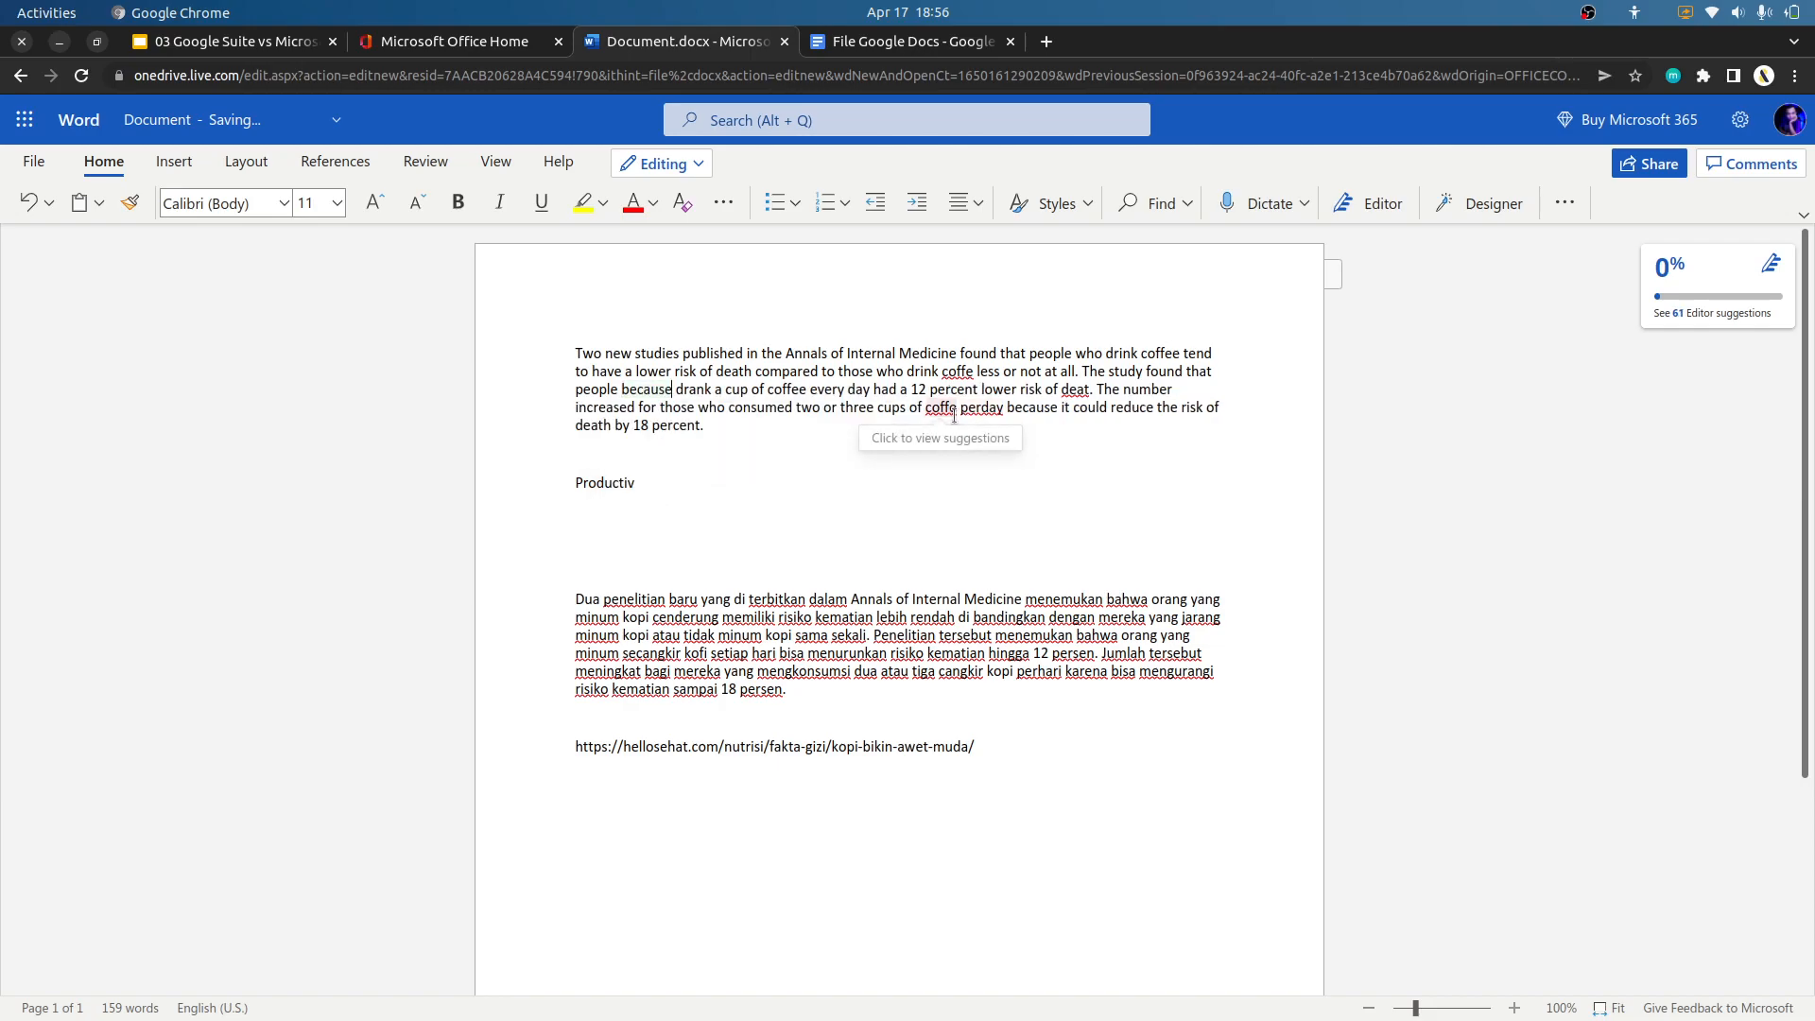
click(961, 413)
click(956, 413)
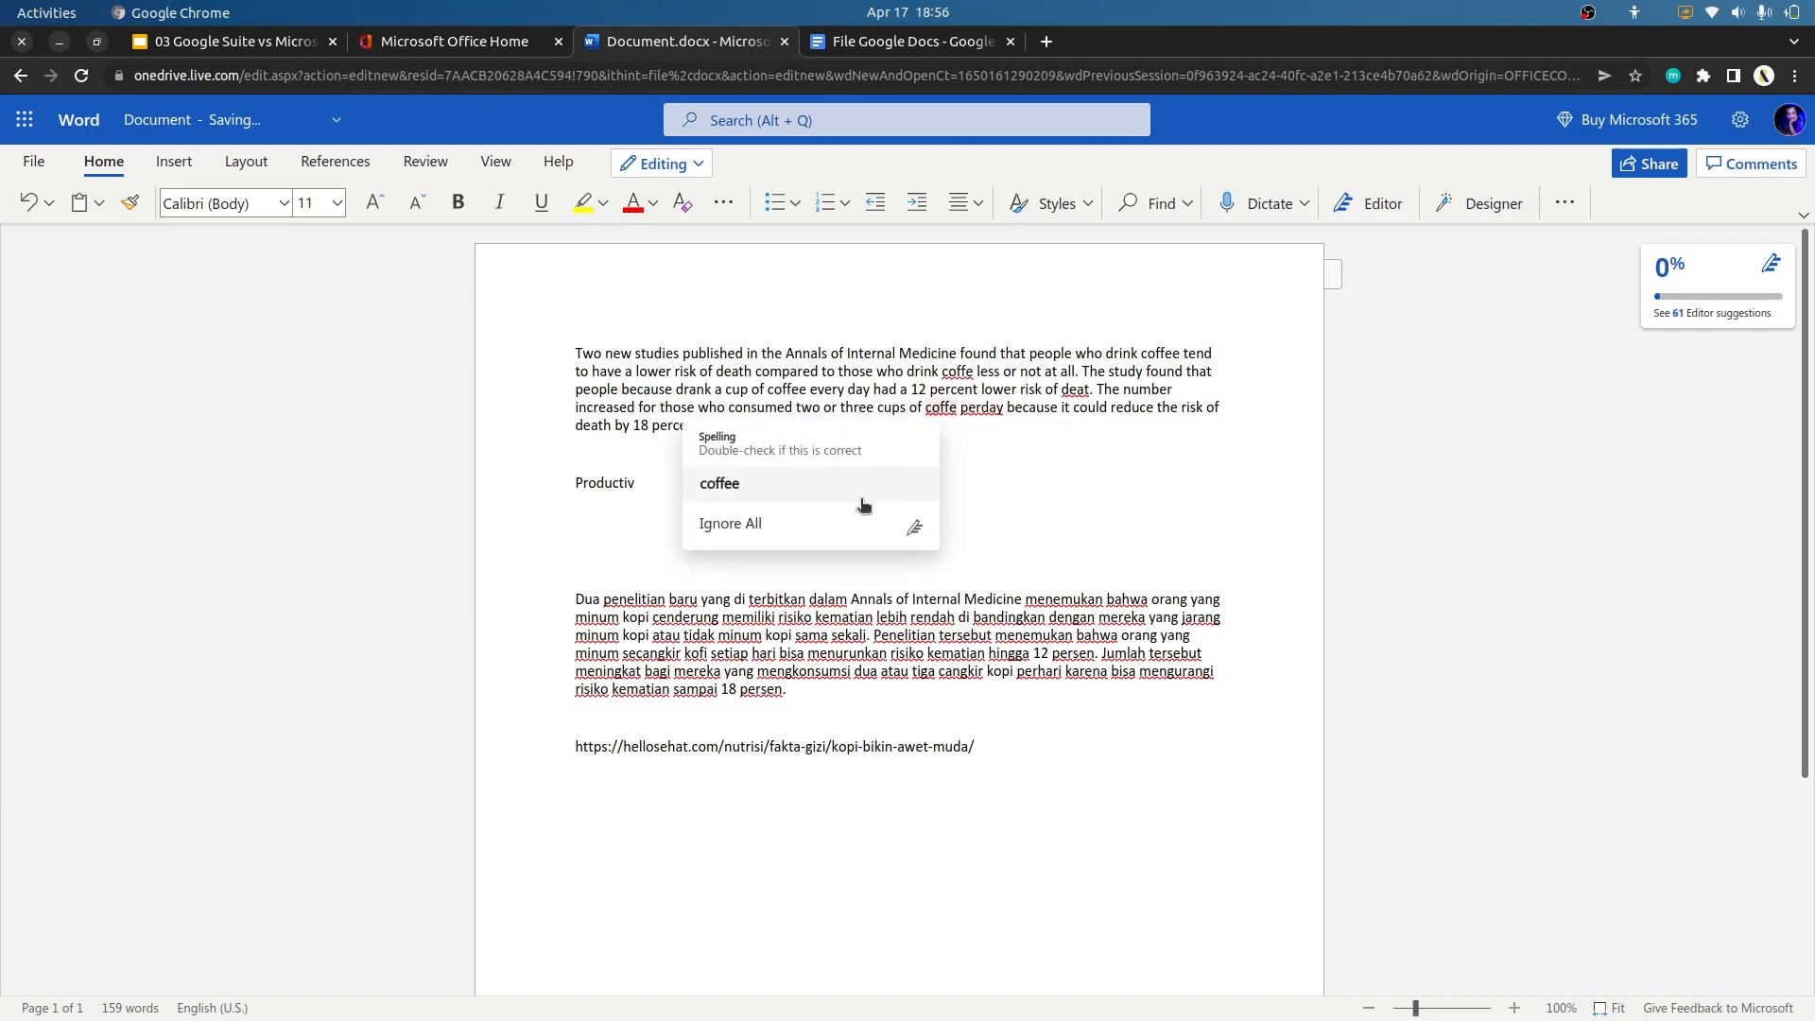
click(818, 485)
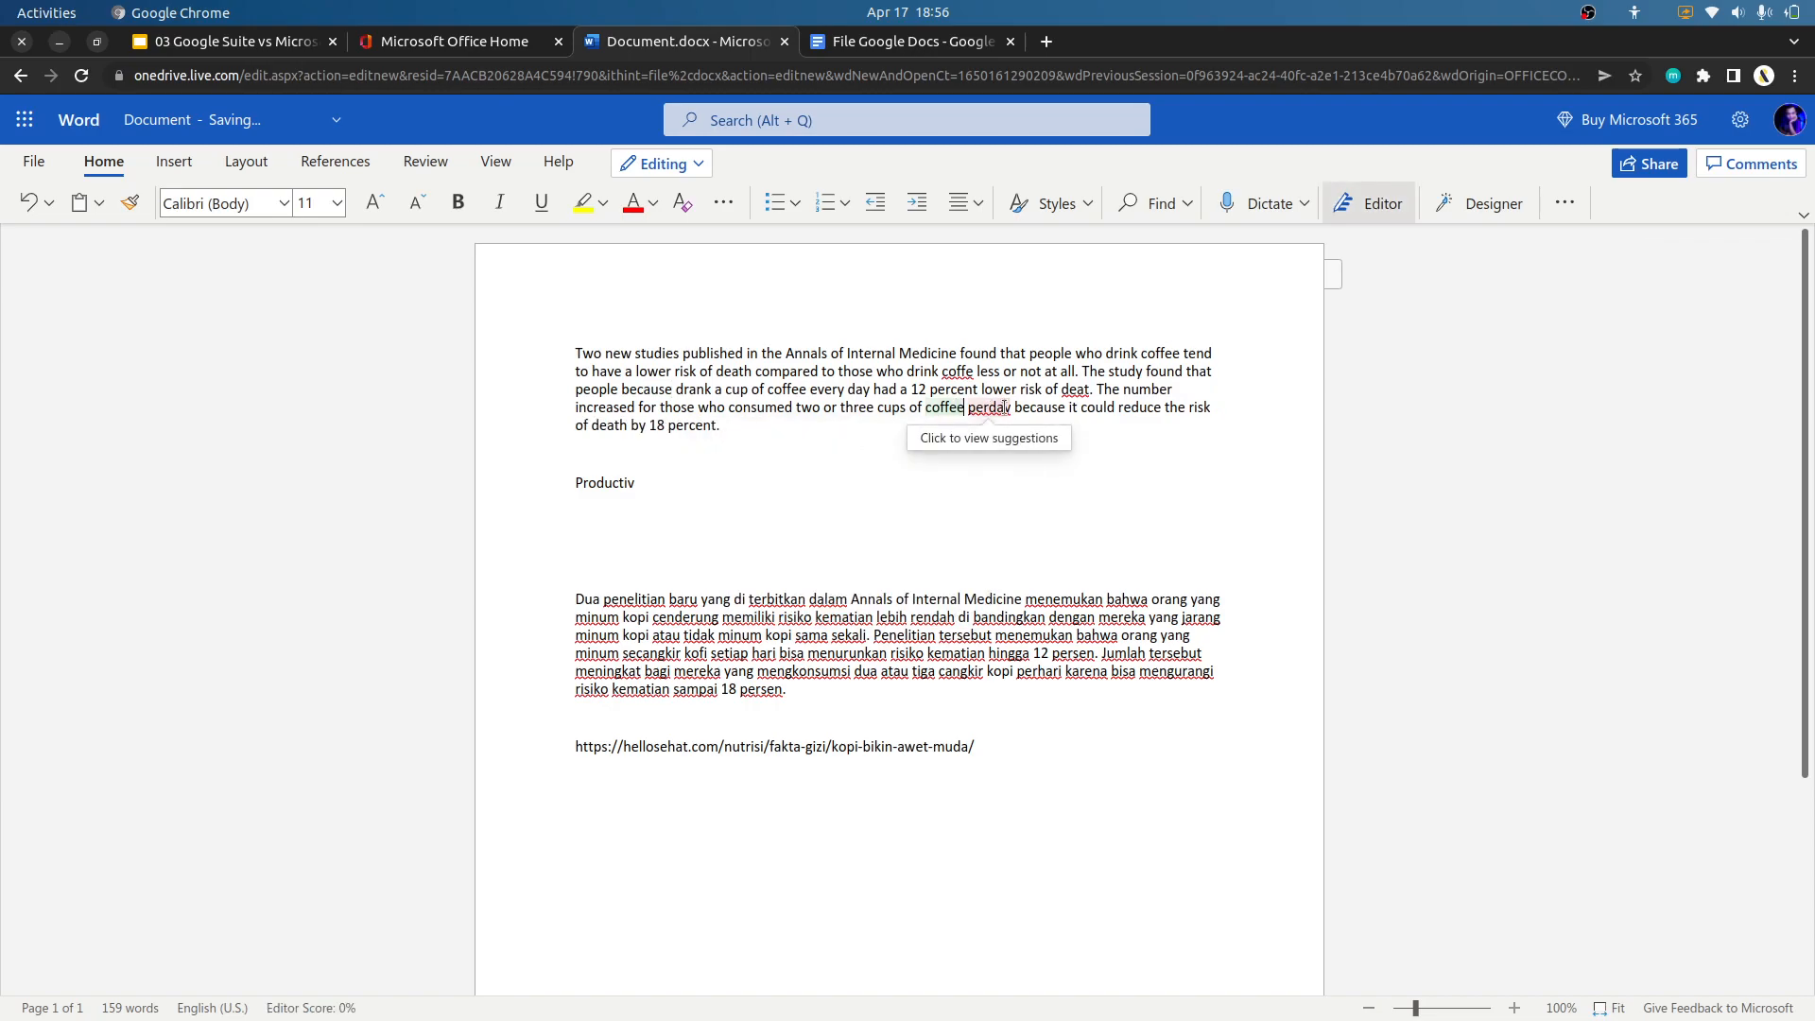
Correct the remaining misspellings in the English paragraph with the suggestions "per day", "coffee" and "death".
click(993, 411)
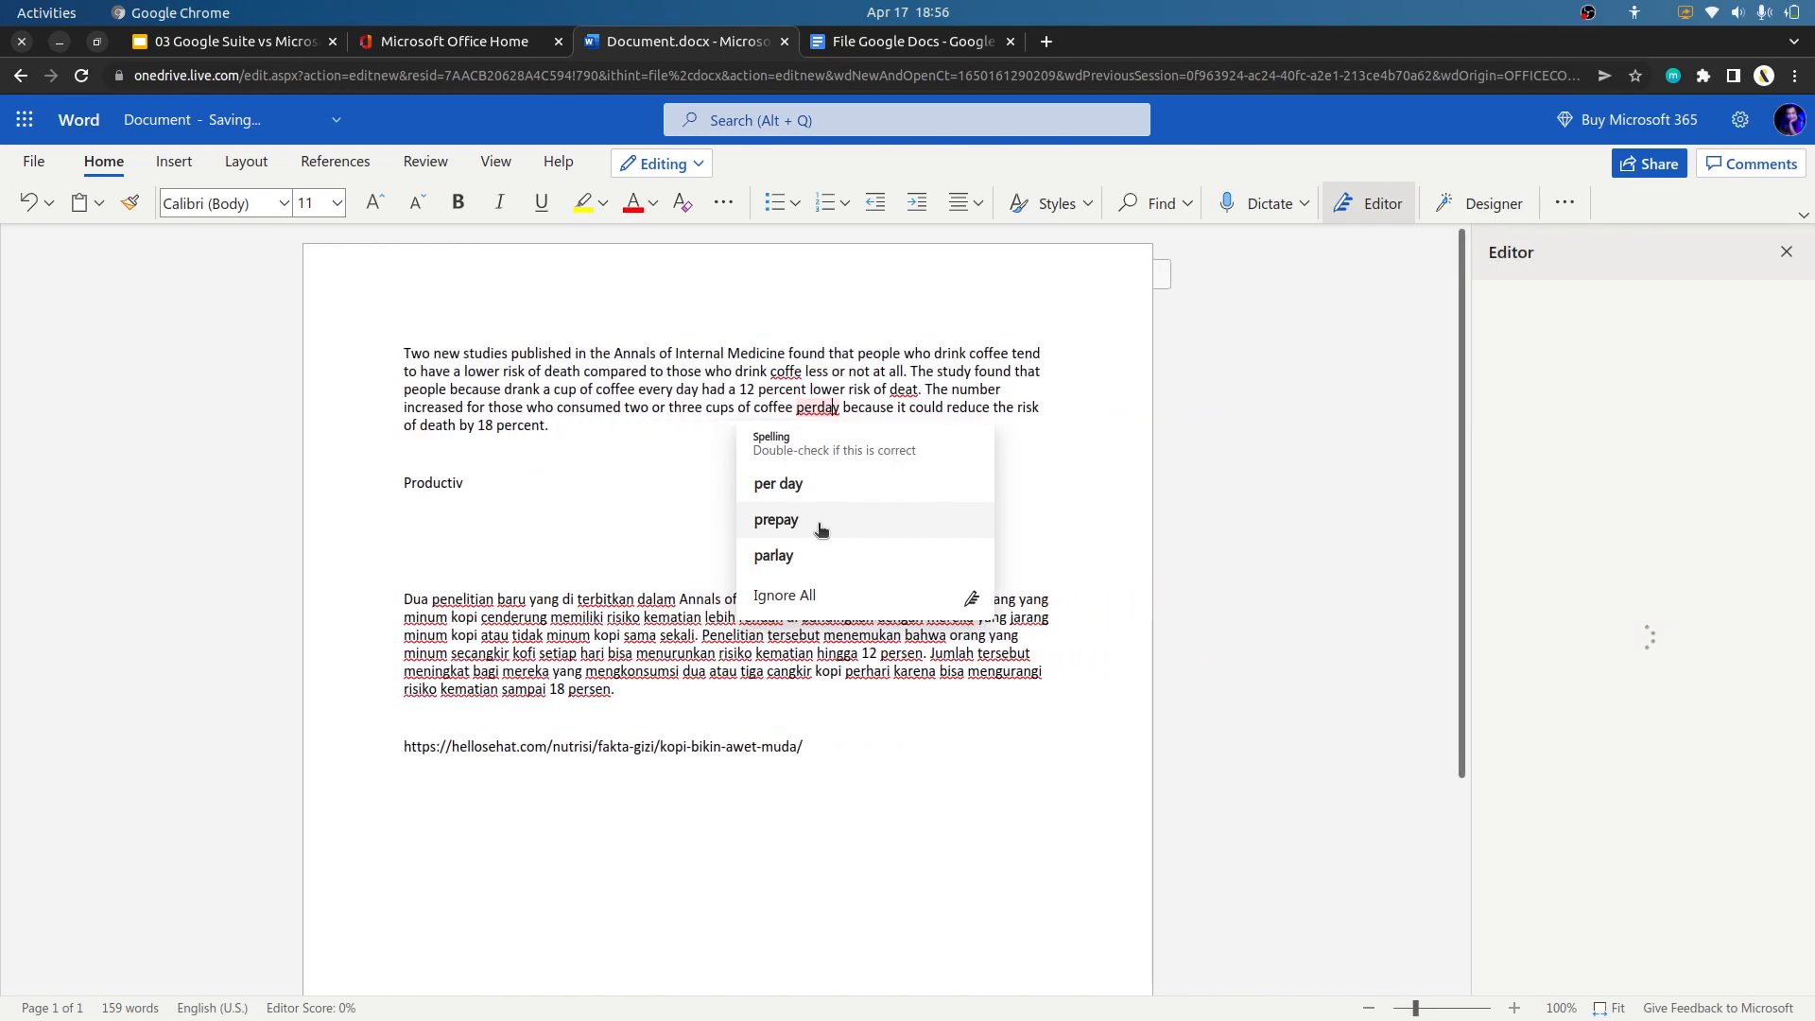
click(852, 486)
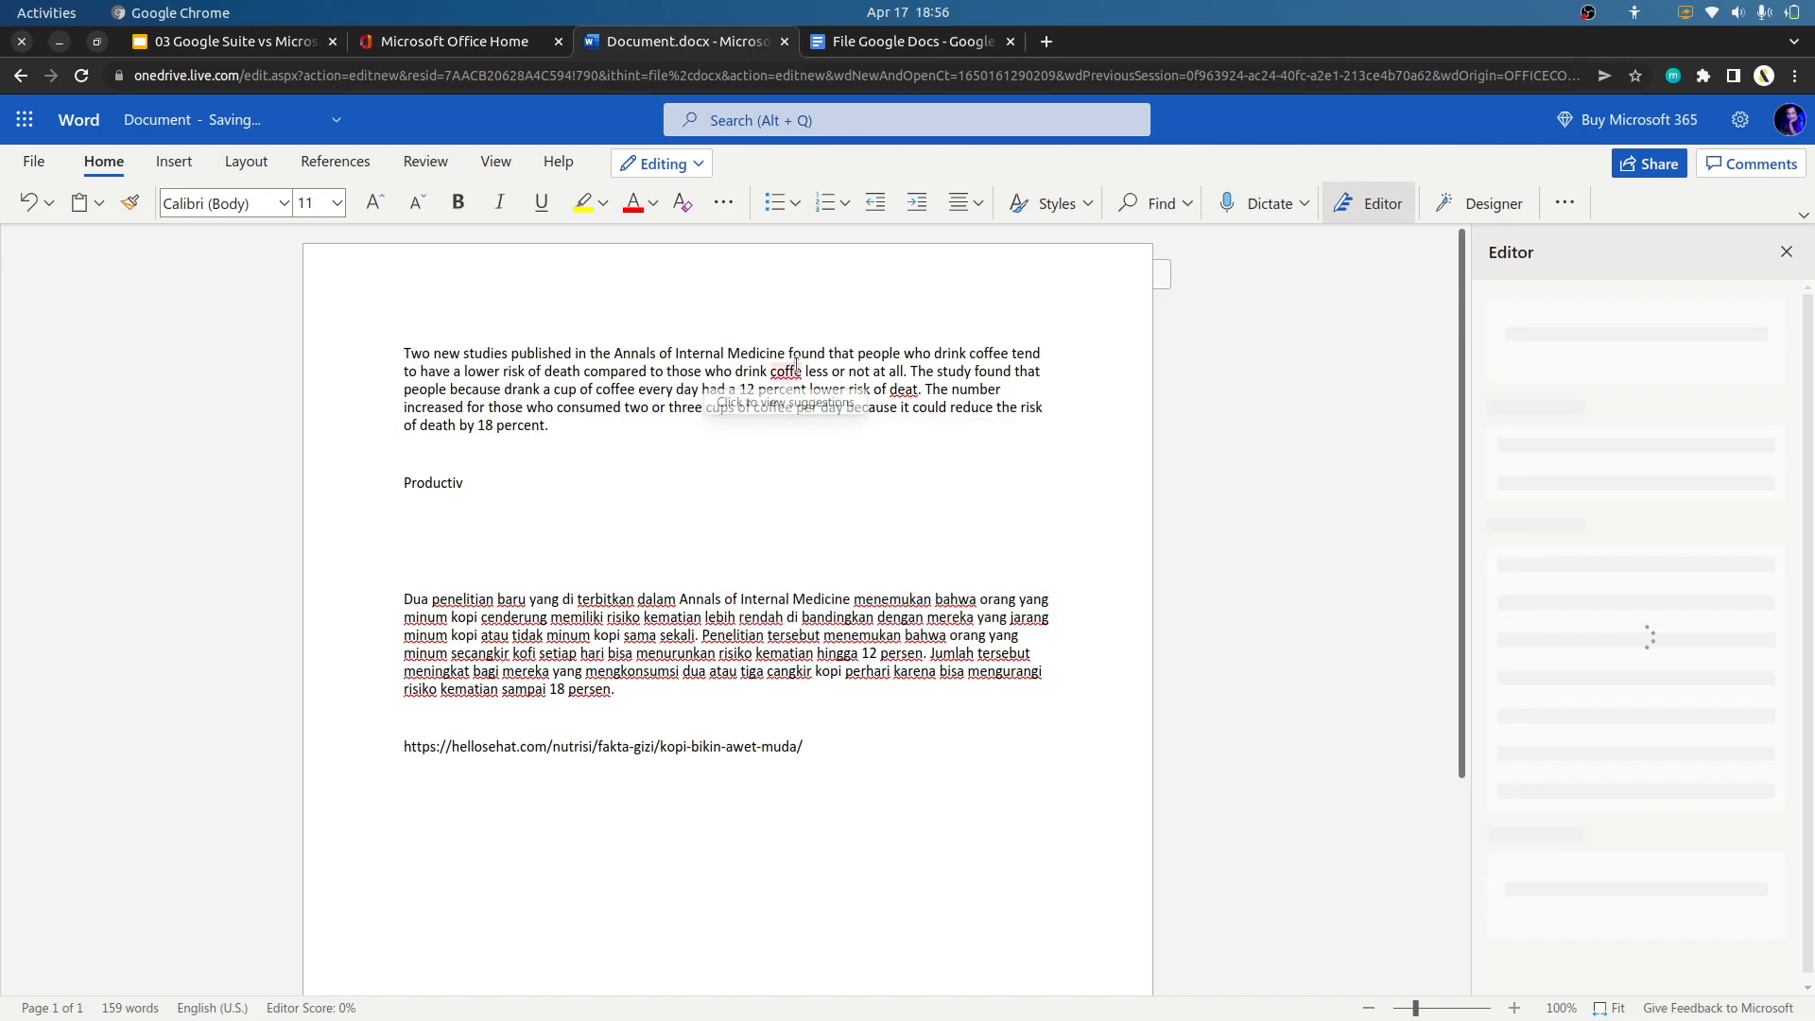
click(787, 372)
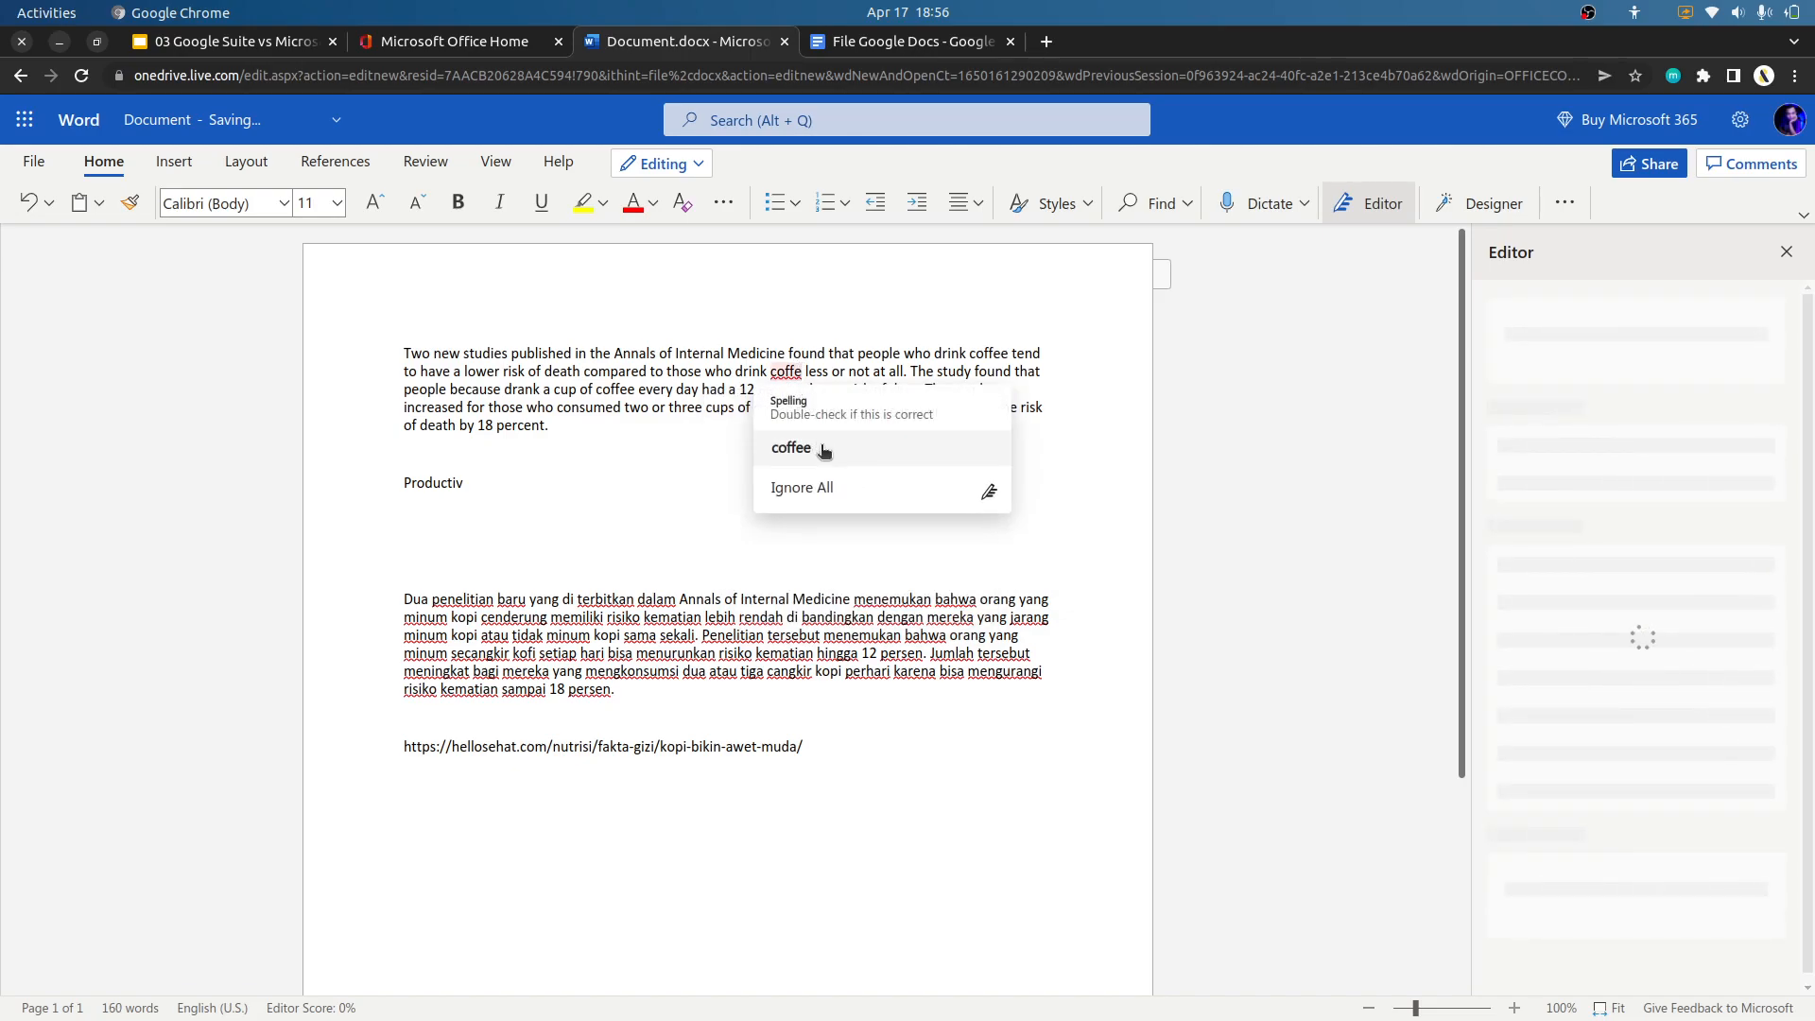
click(819, 446)
click(909, 390)
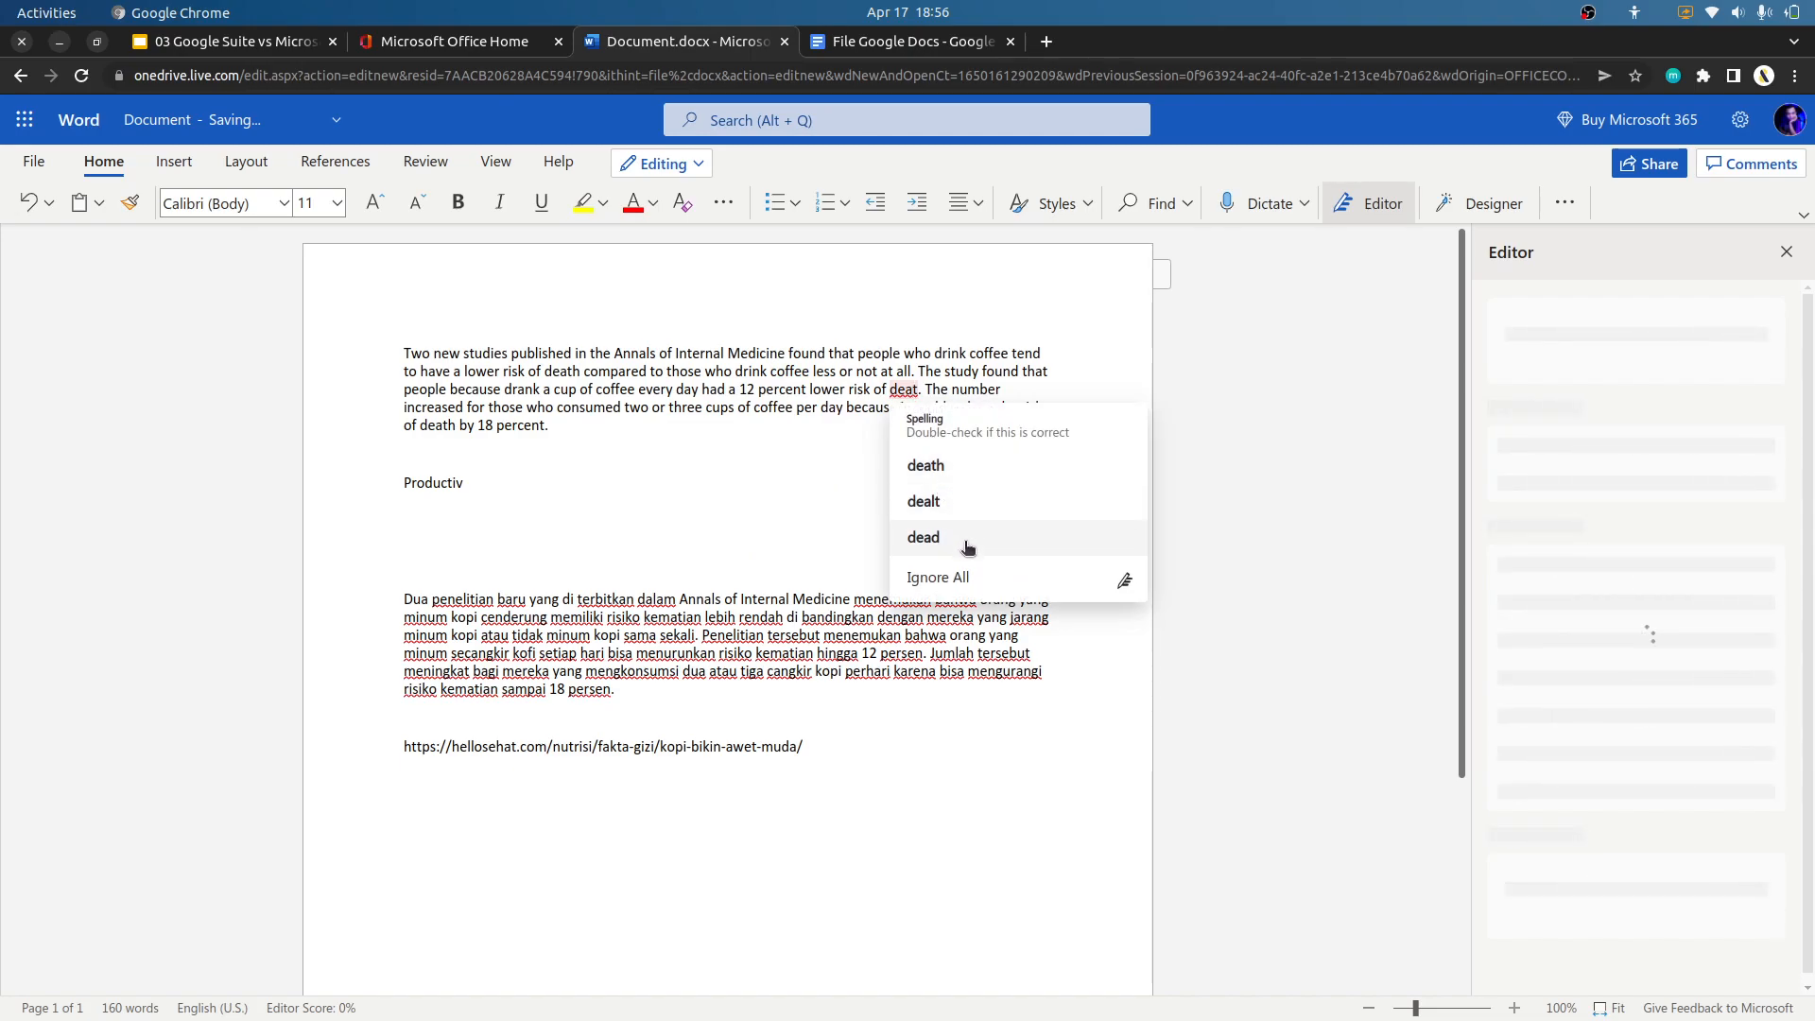
click(956, 464)
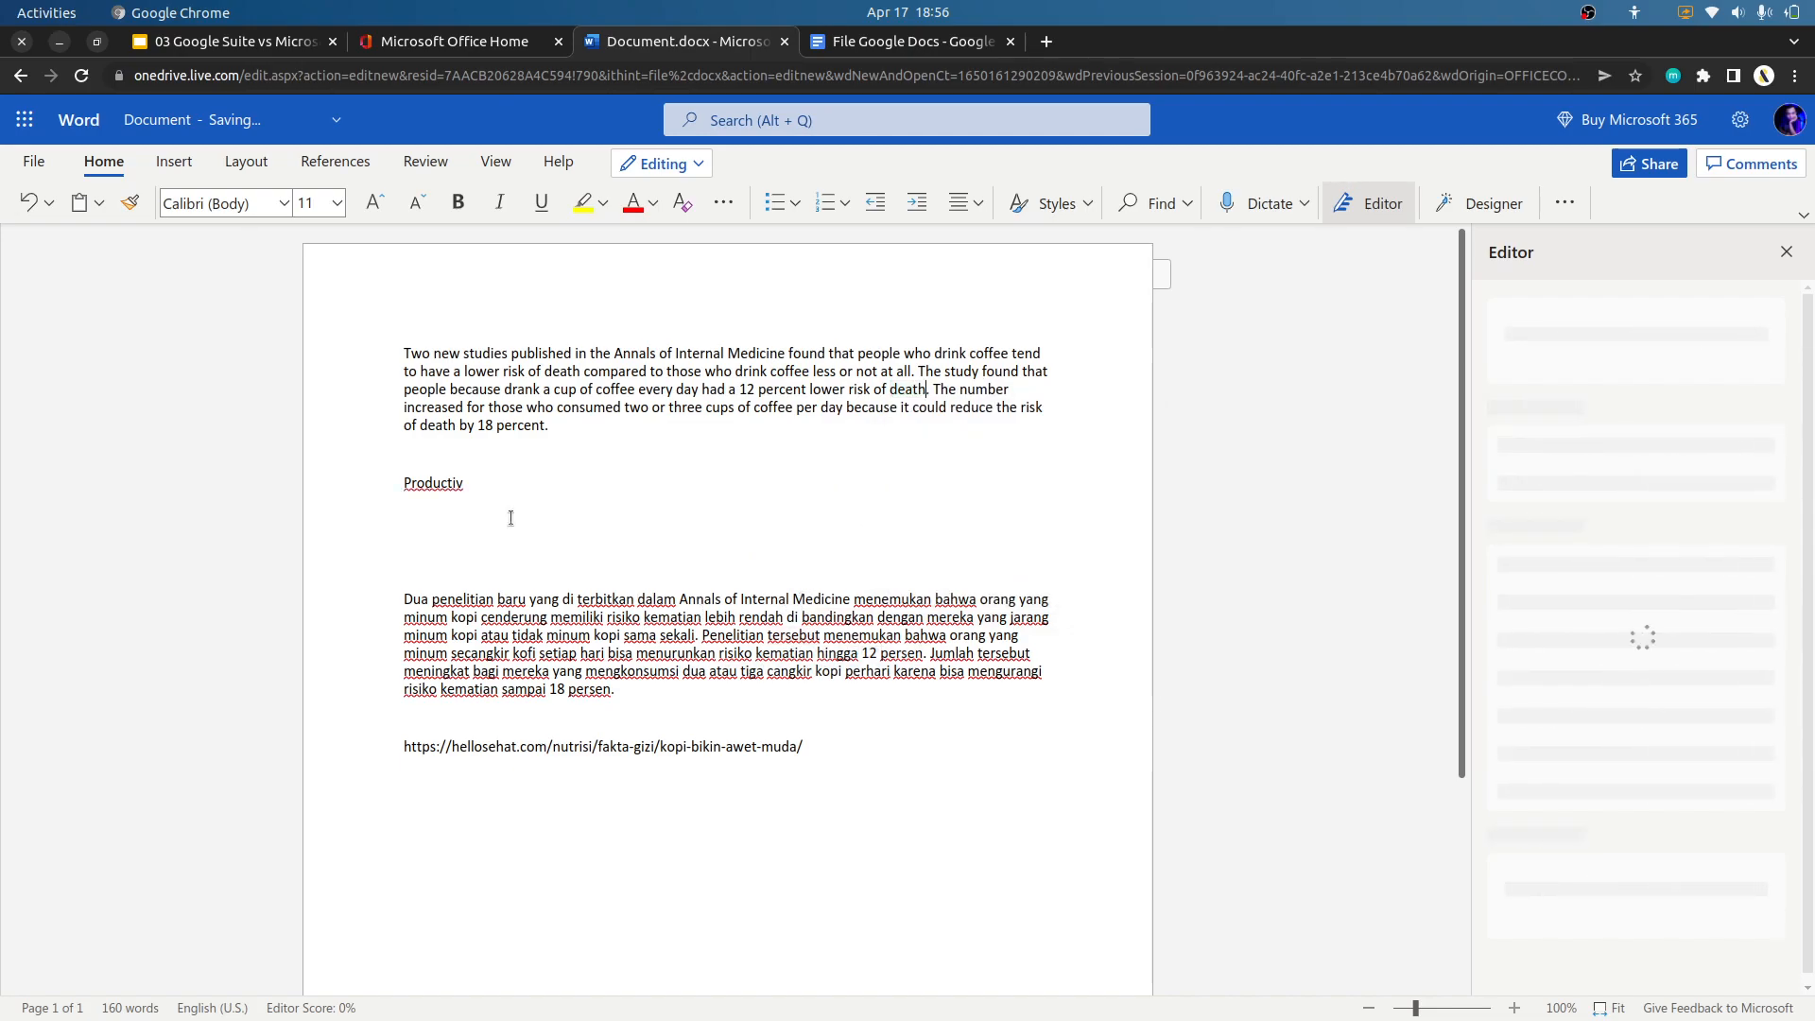
Examine the spelling suggestions for "penelitian" and "kematian" in the Indonesian paragraph without accepting any.
drag(616, 689, 397, 599)
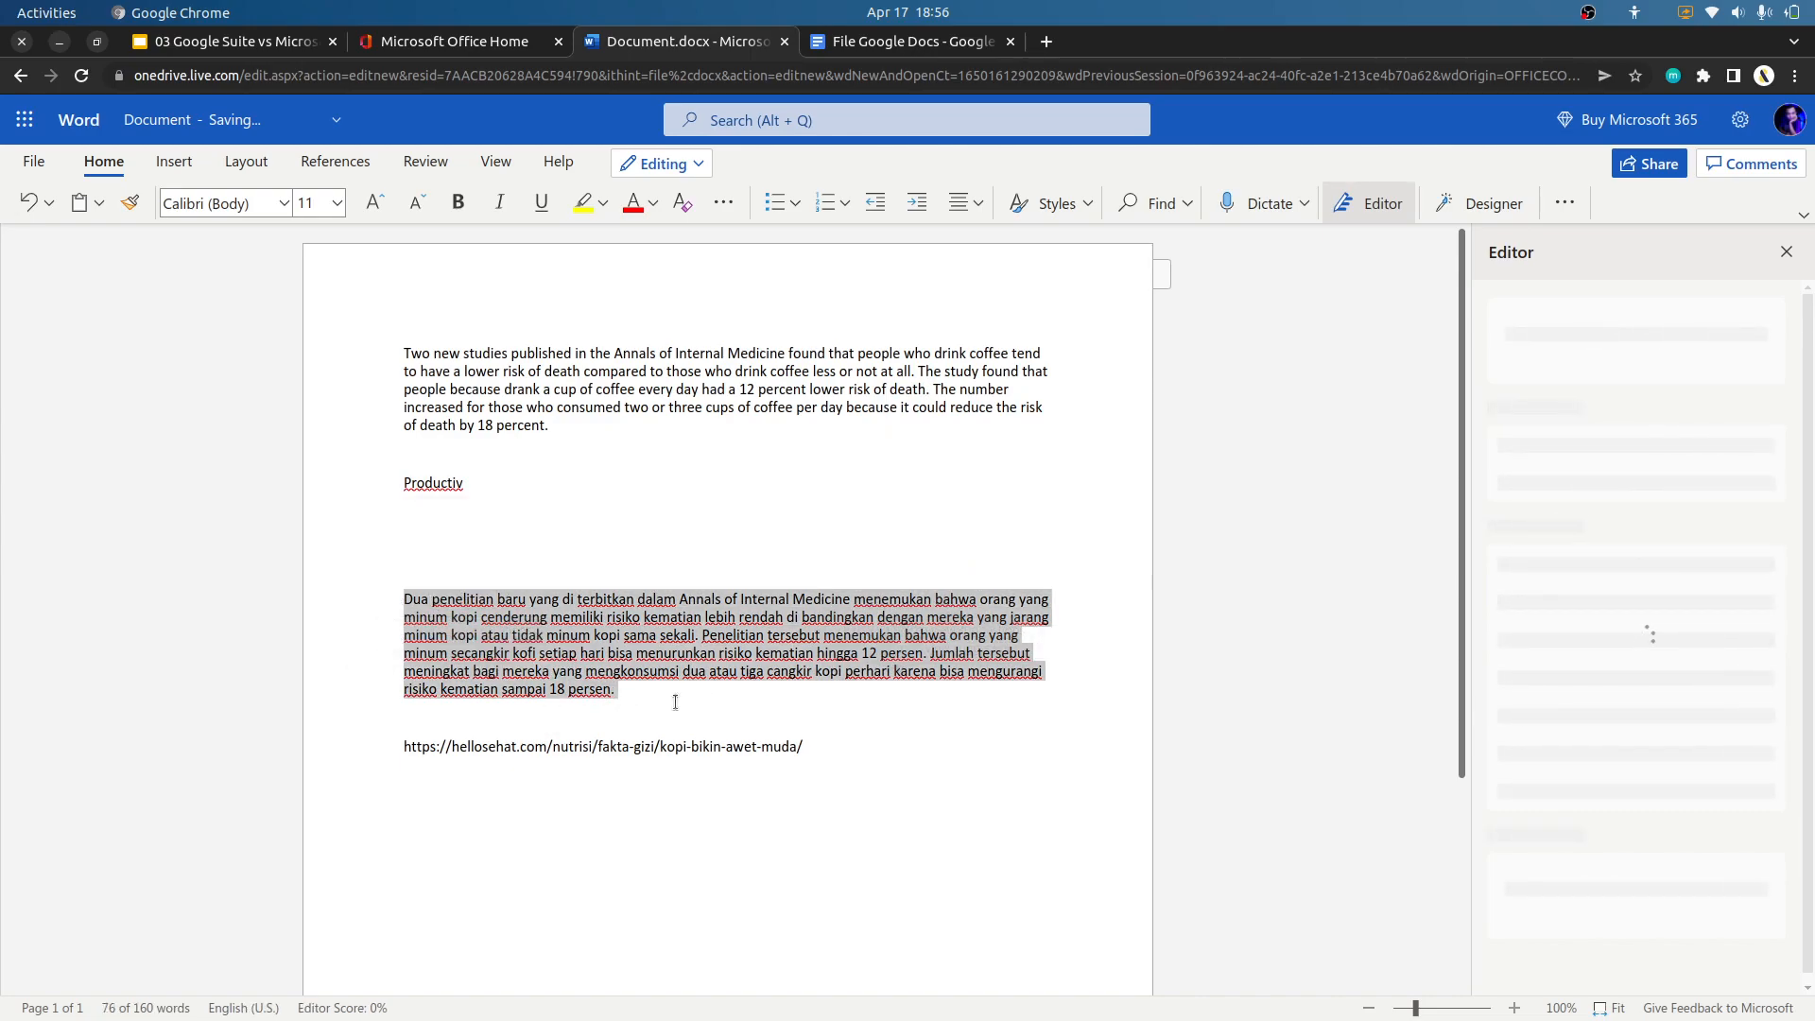
click(648, 693)
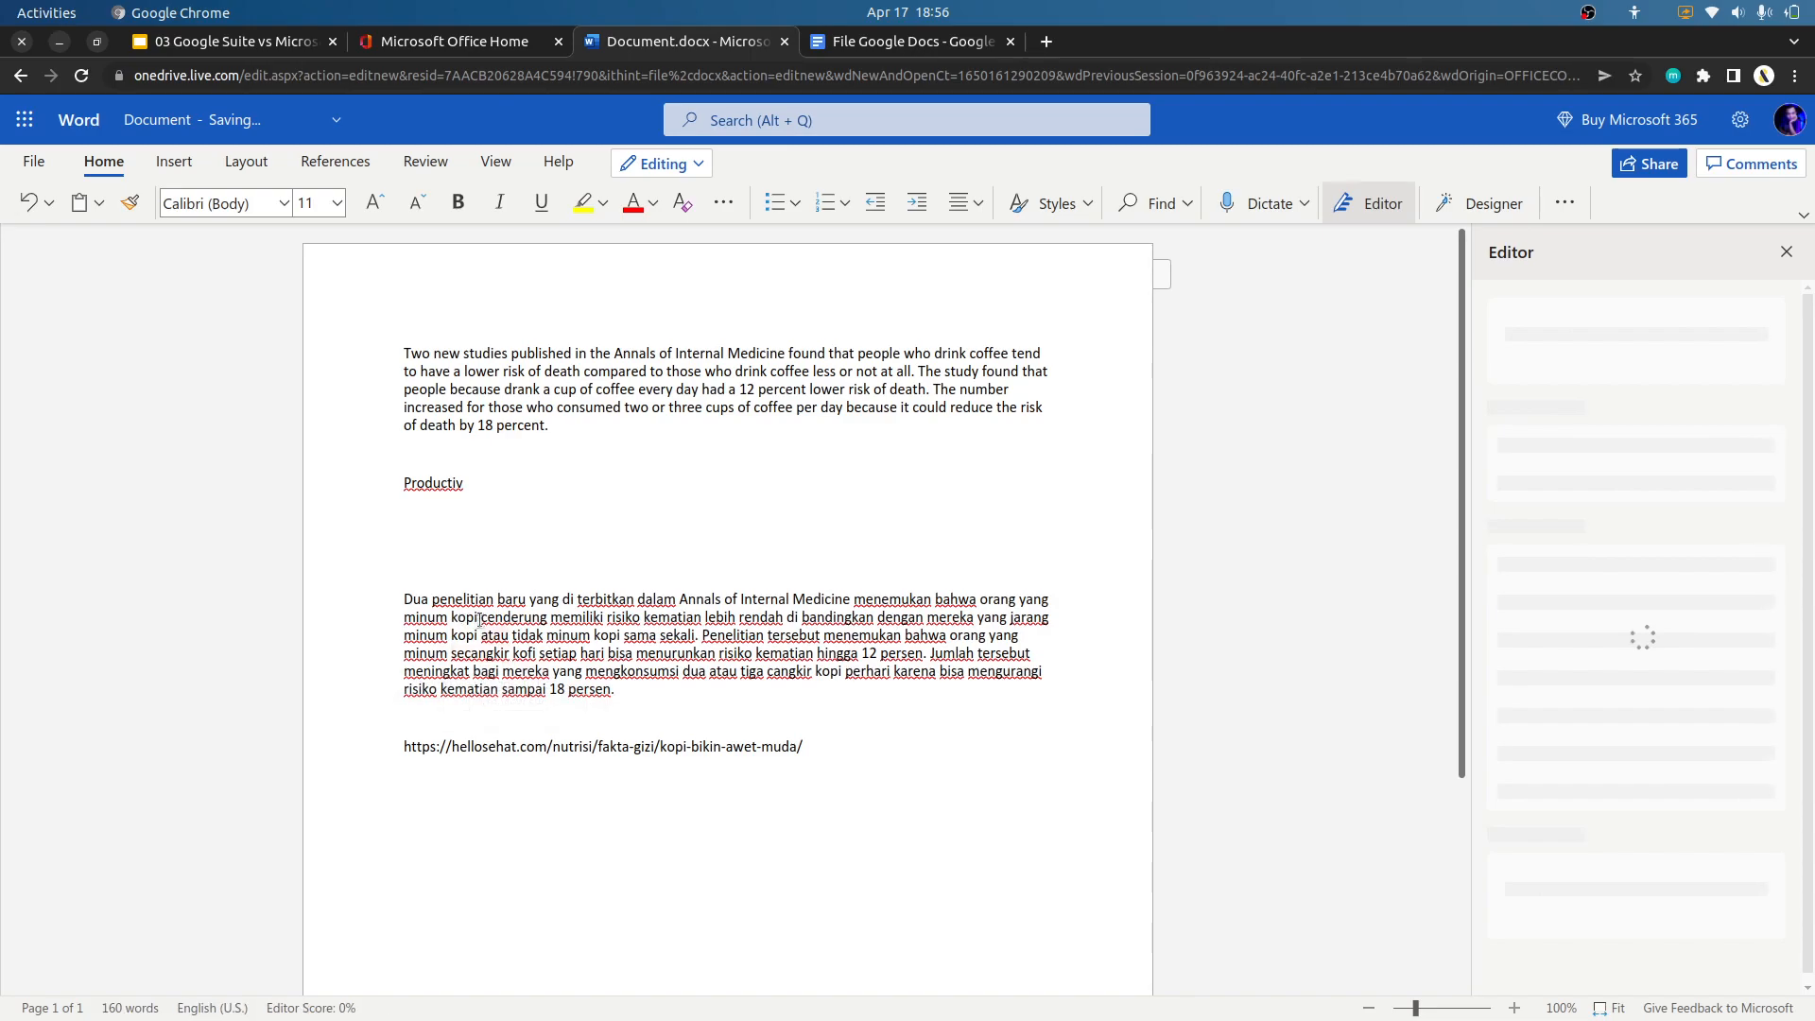
click(487, 600)
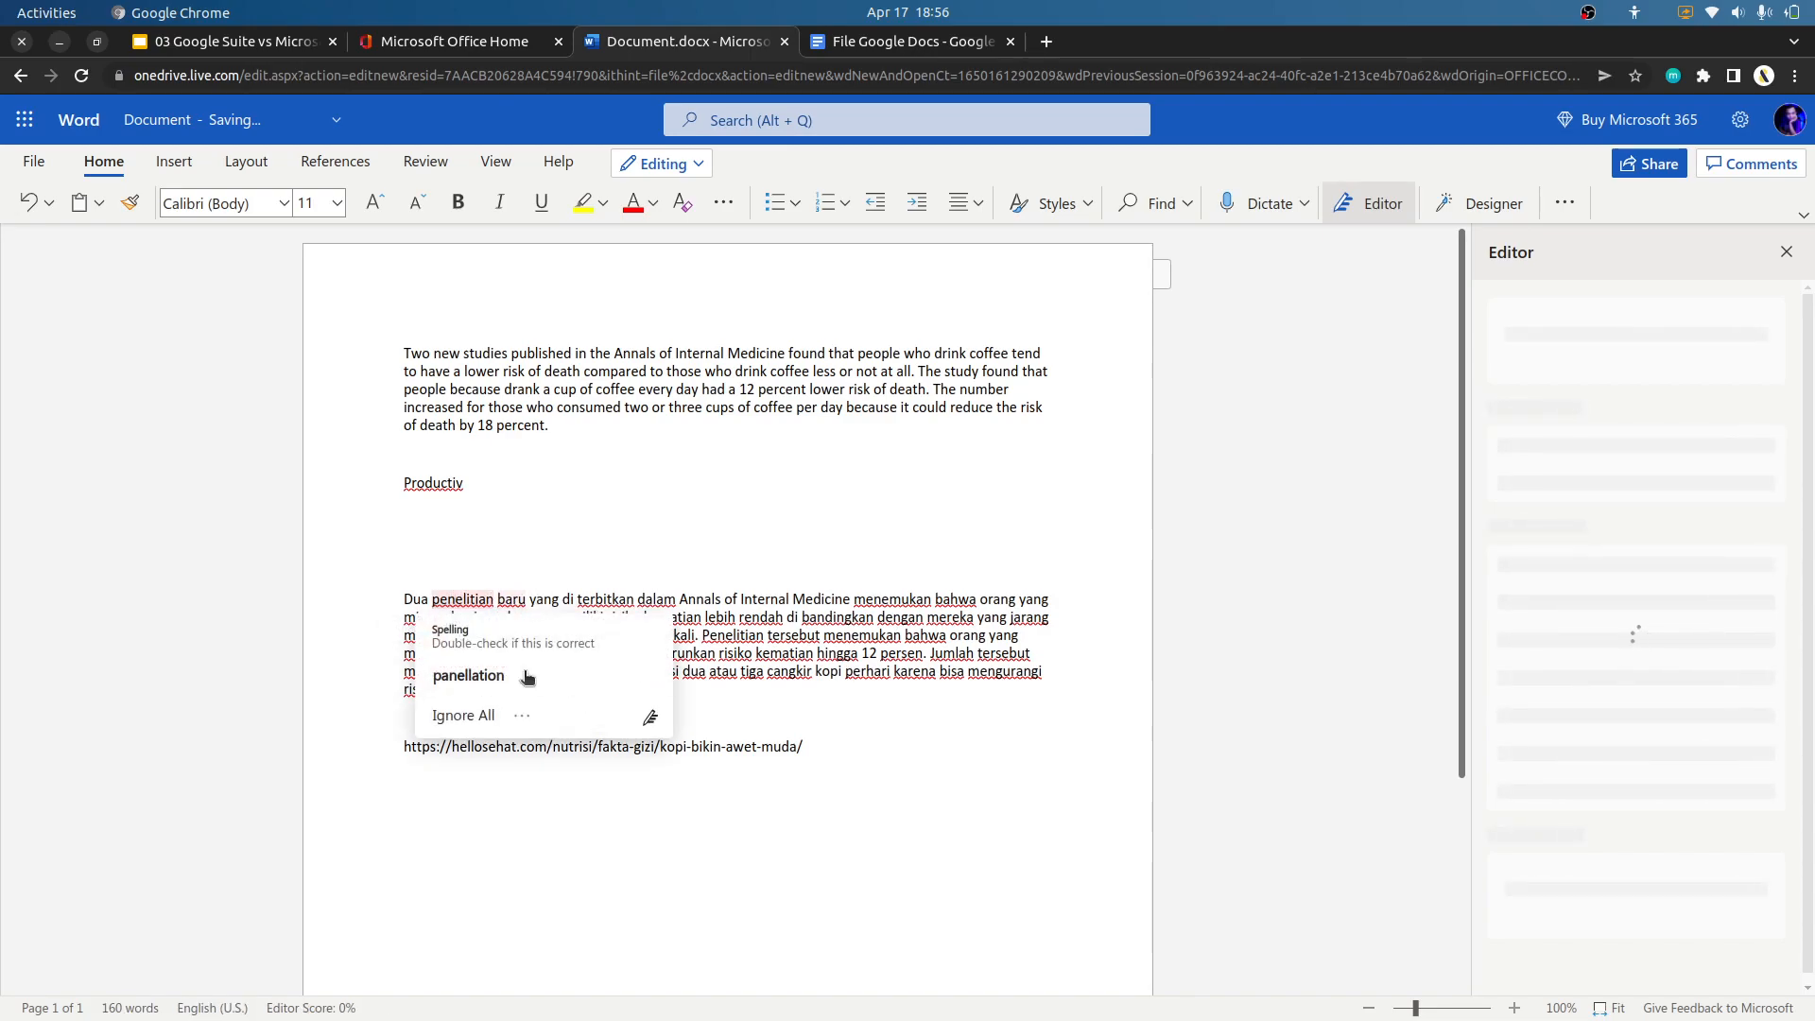
click(811, 653)
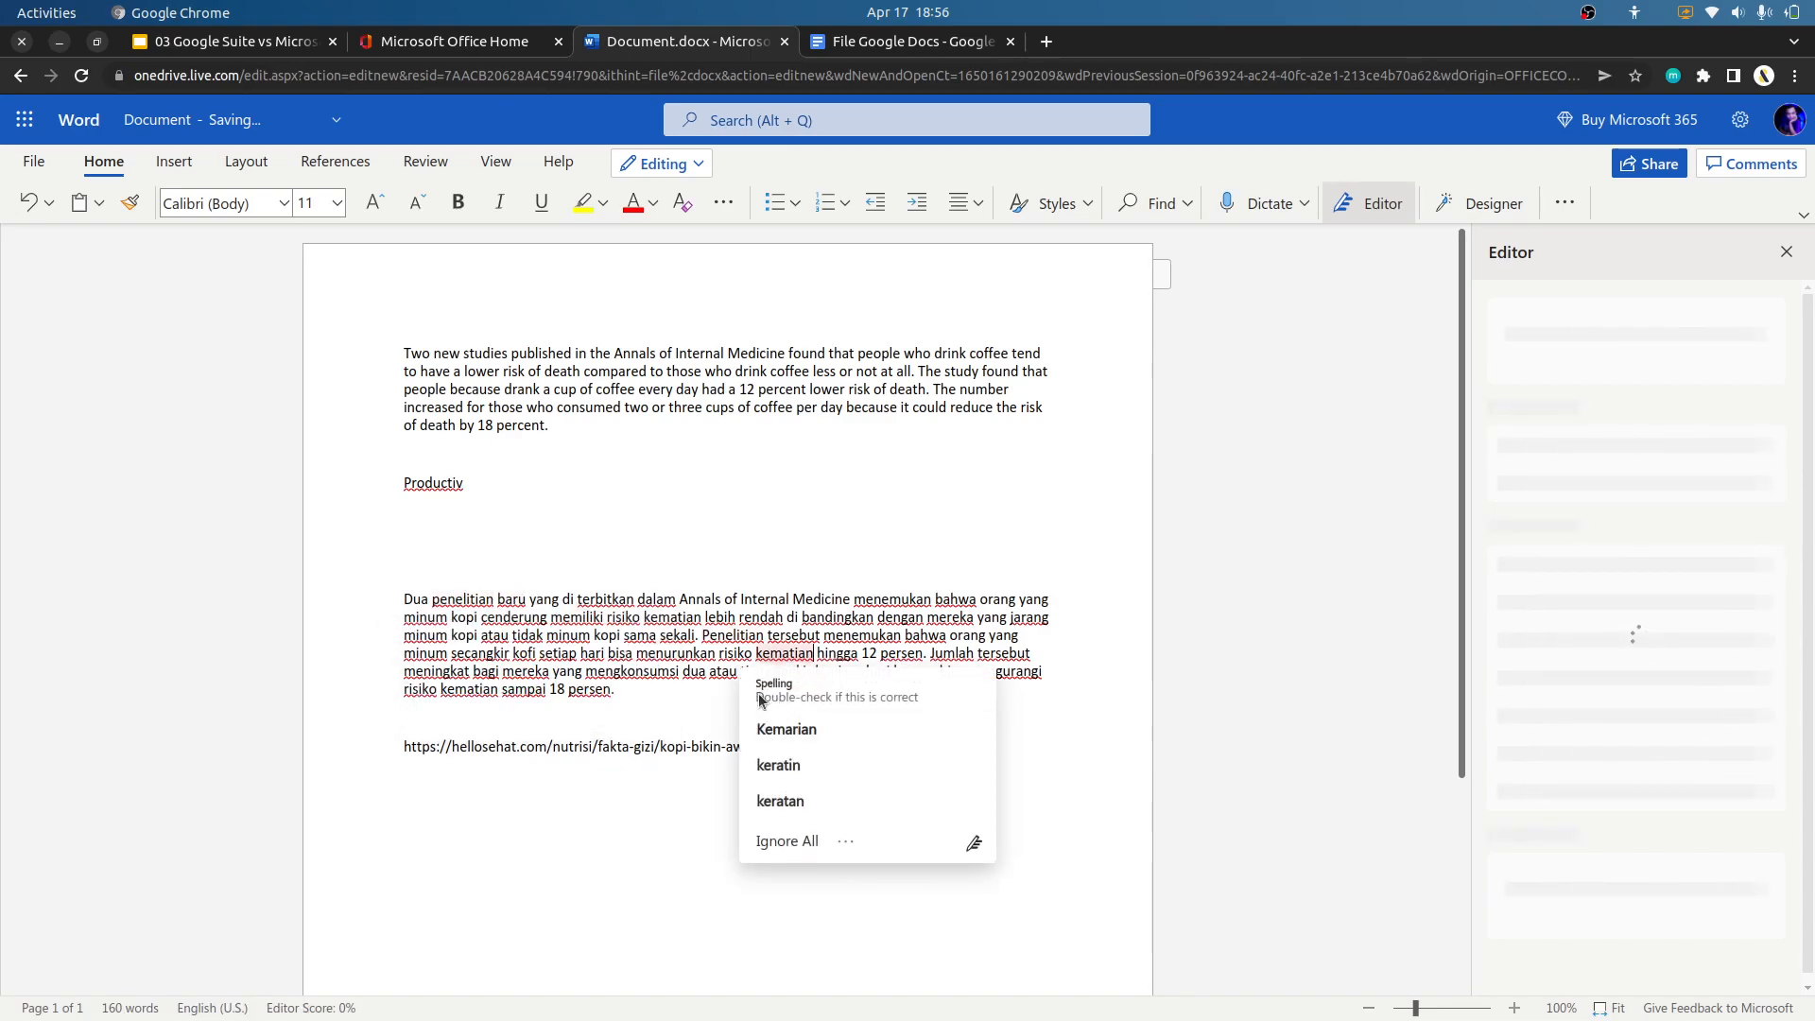
click(630, 693)
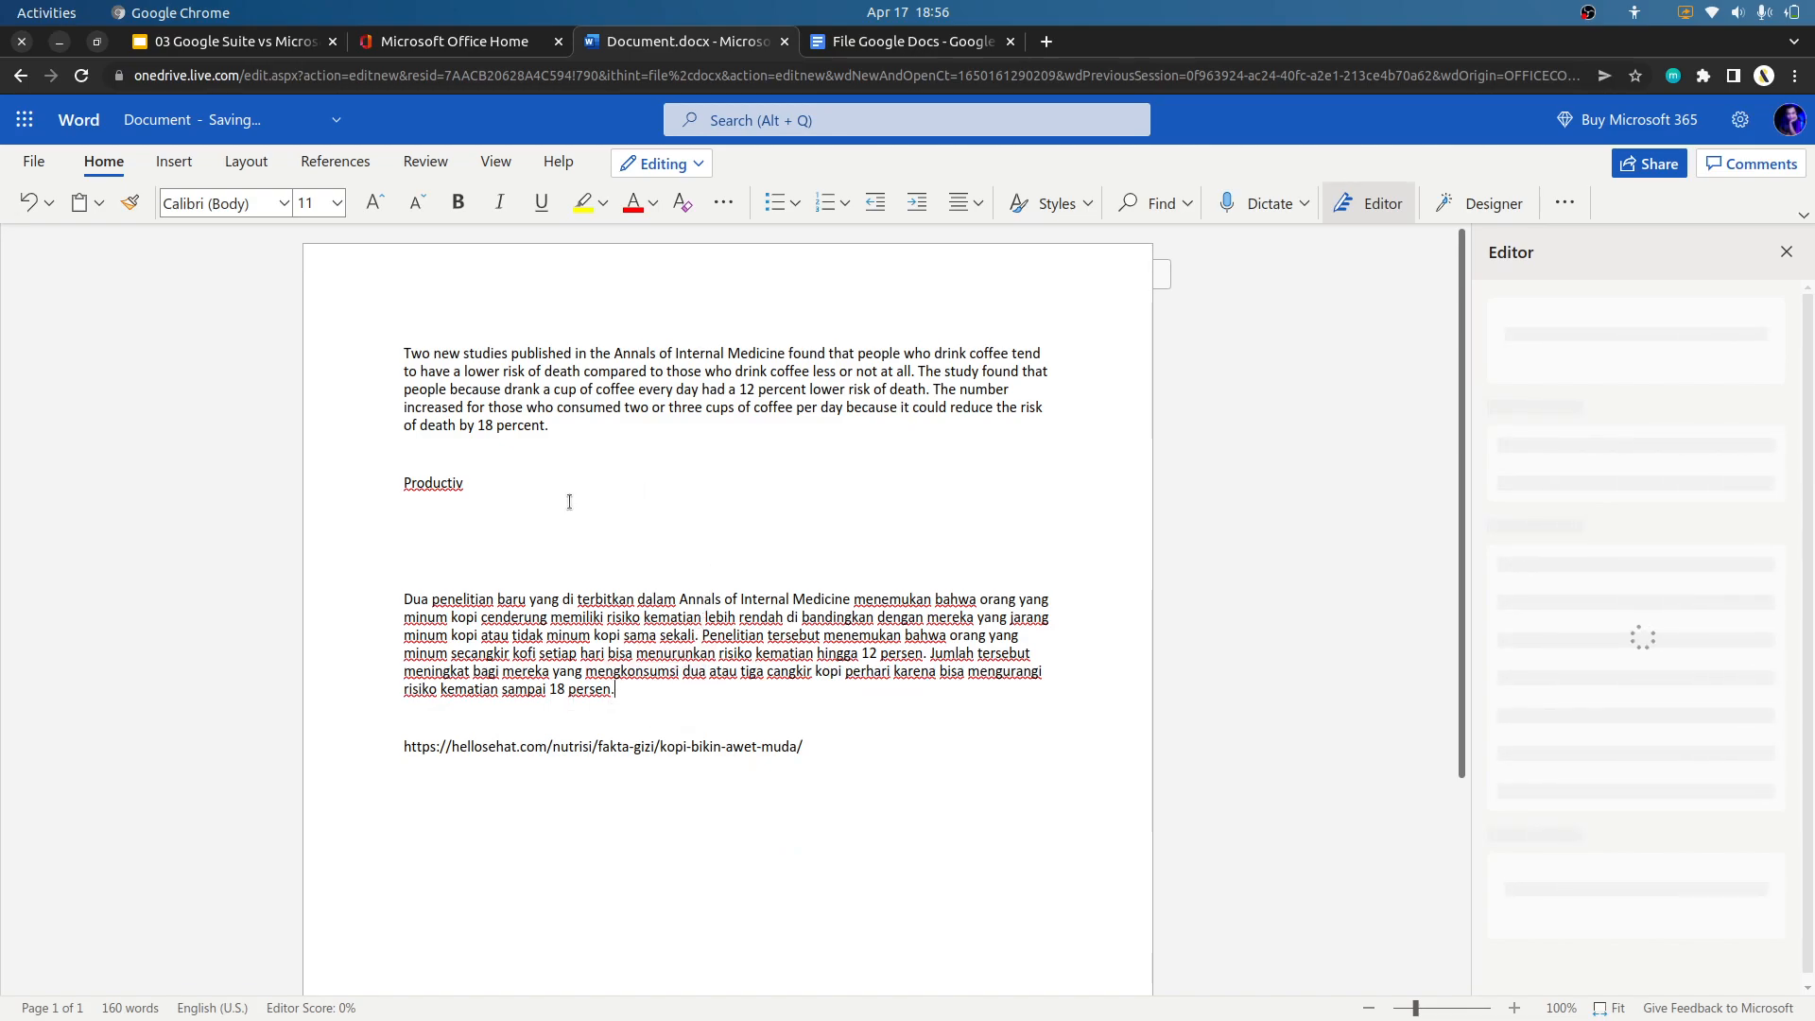
Replace the misspelled line "Productiv" with the suggestion "Productio".
click(445, 484)
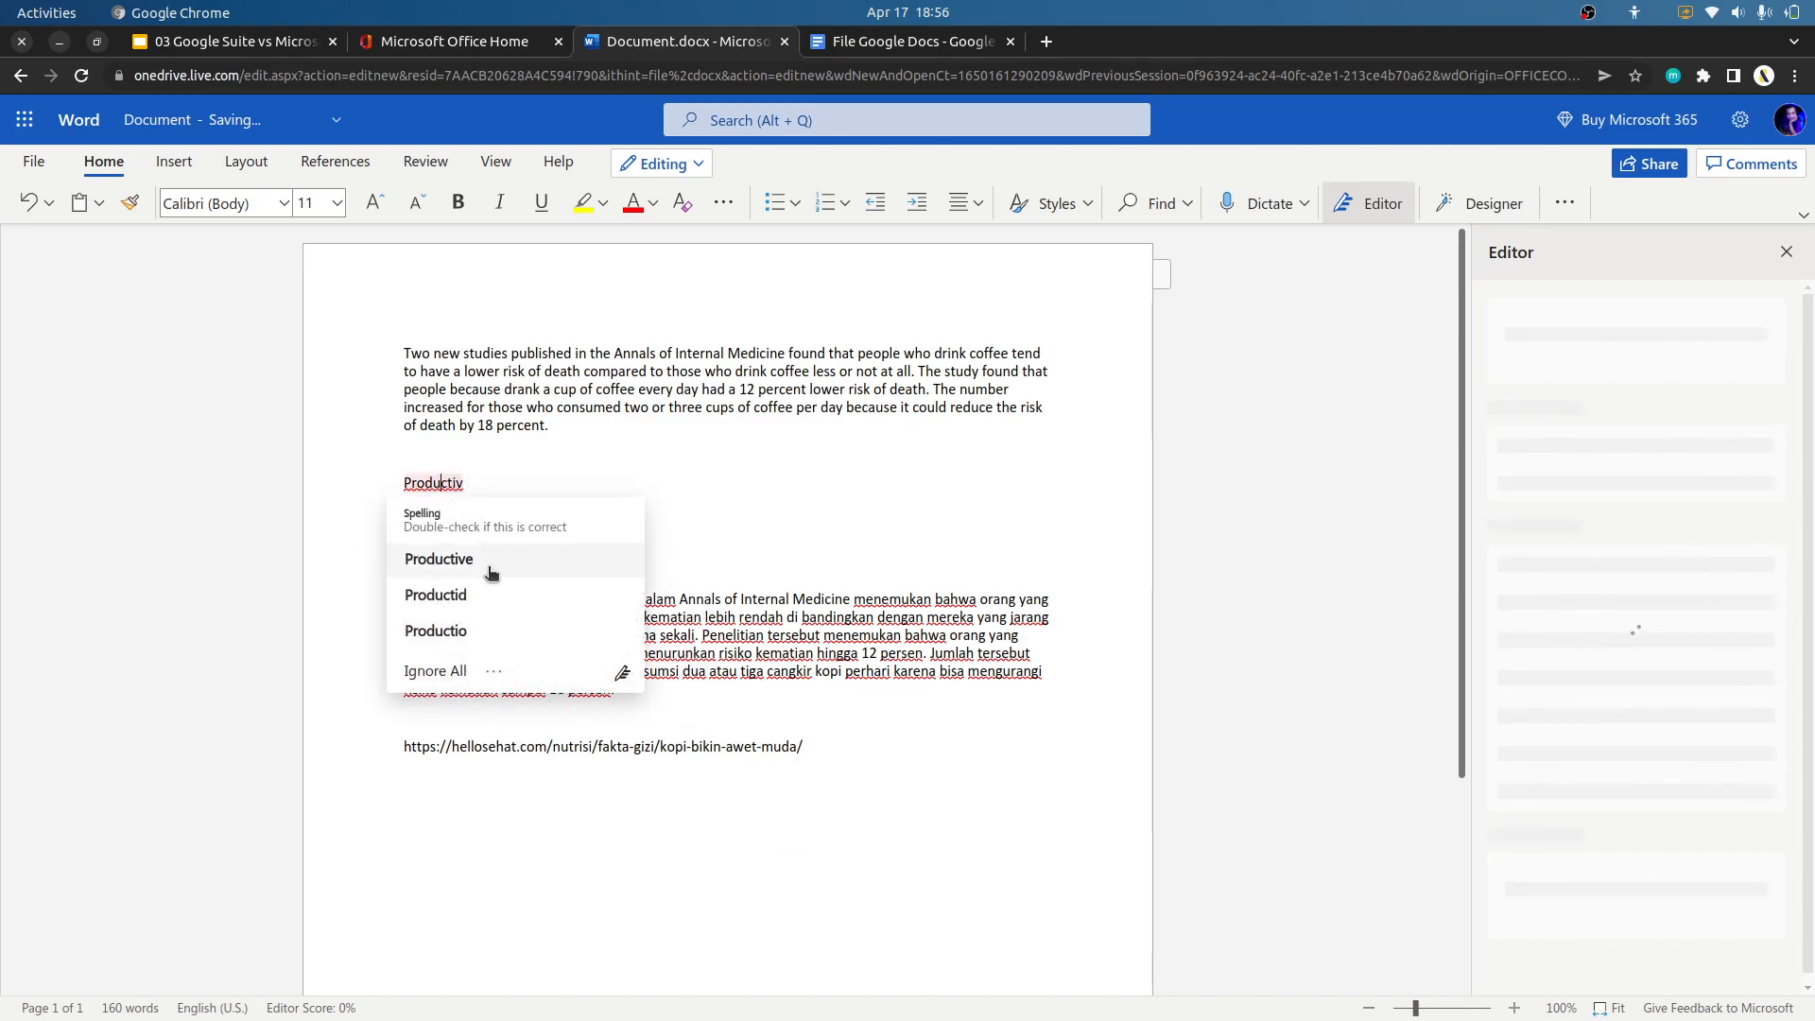
click(527, 644)
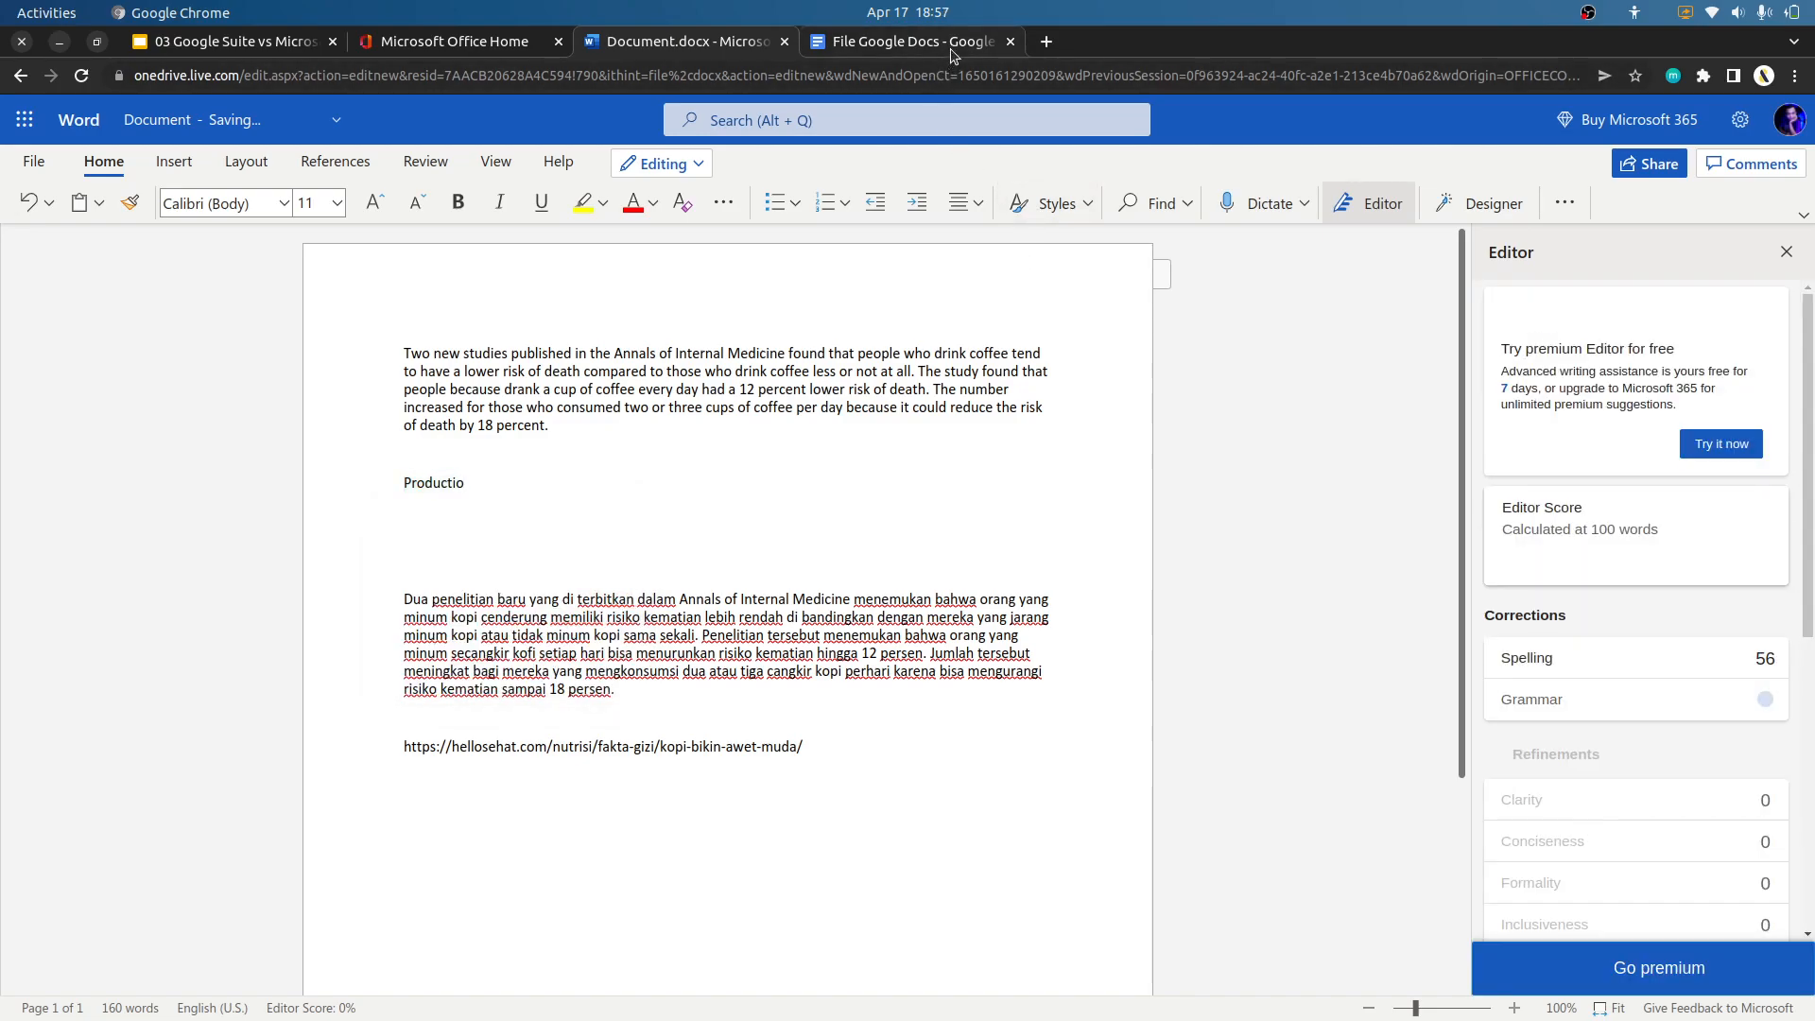
Switch to the Google Docs document and accept the suggestion "who" for "why" in the English paragraph.
click(908, 41)
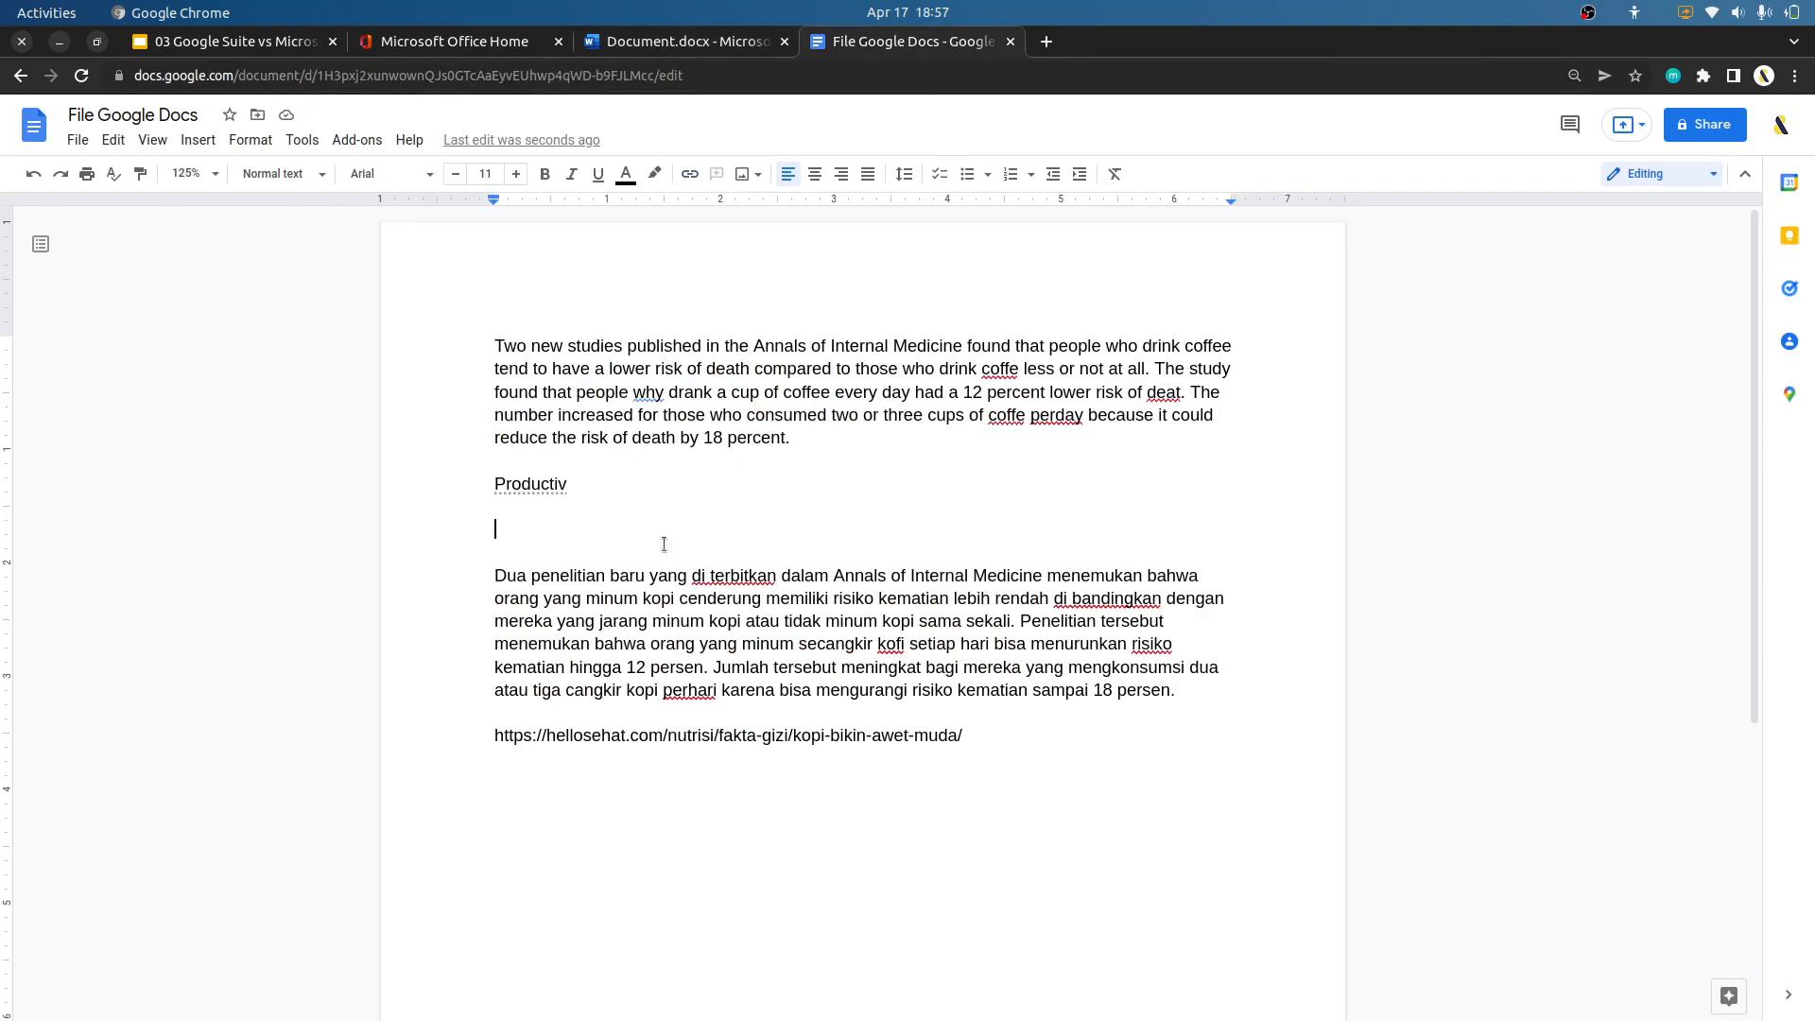
click(639, 497)
click(663, 391)
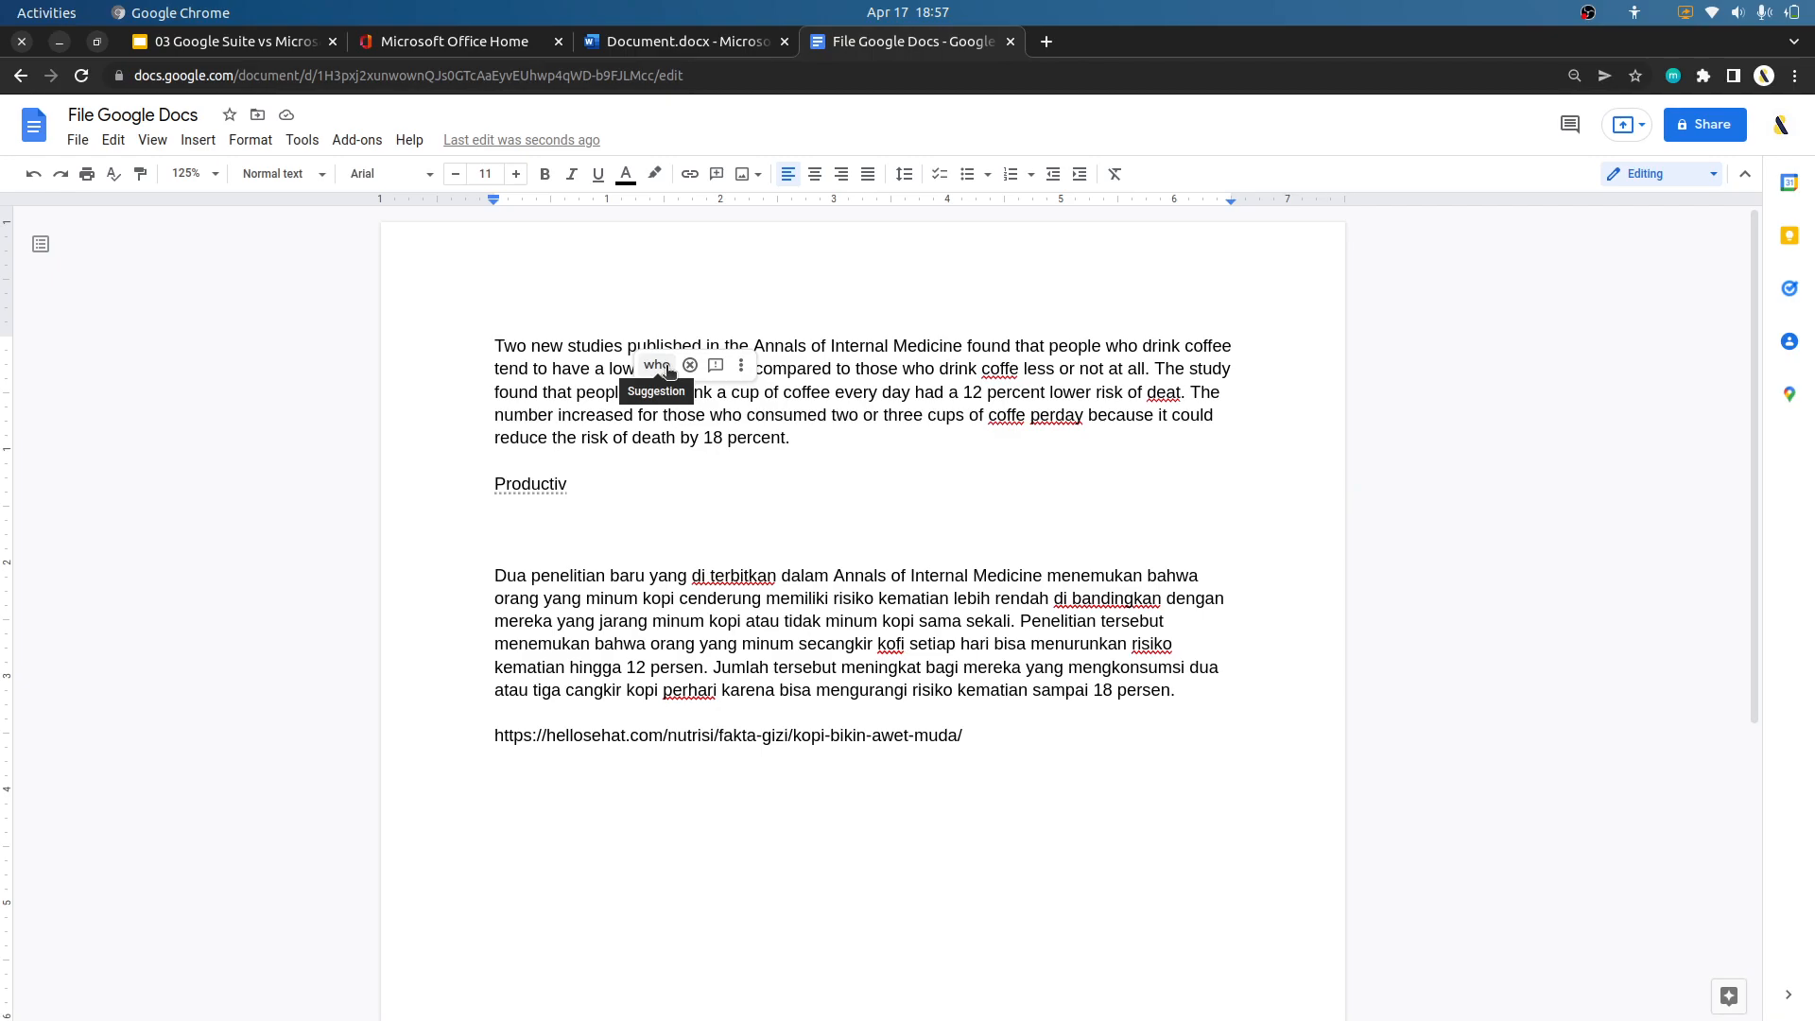
drag(517, 391, 731, 391)
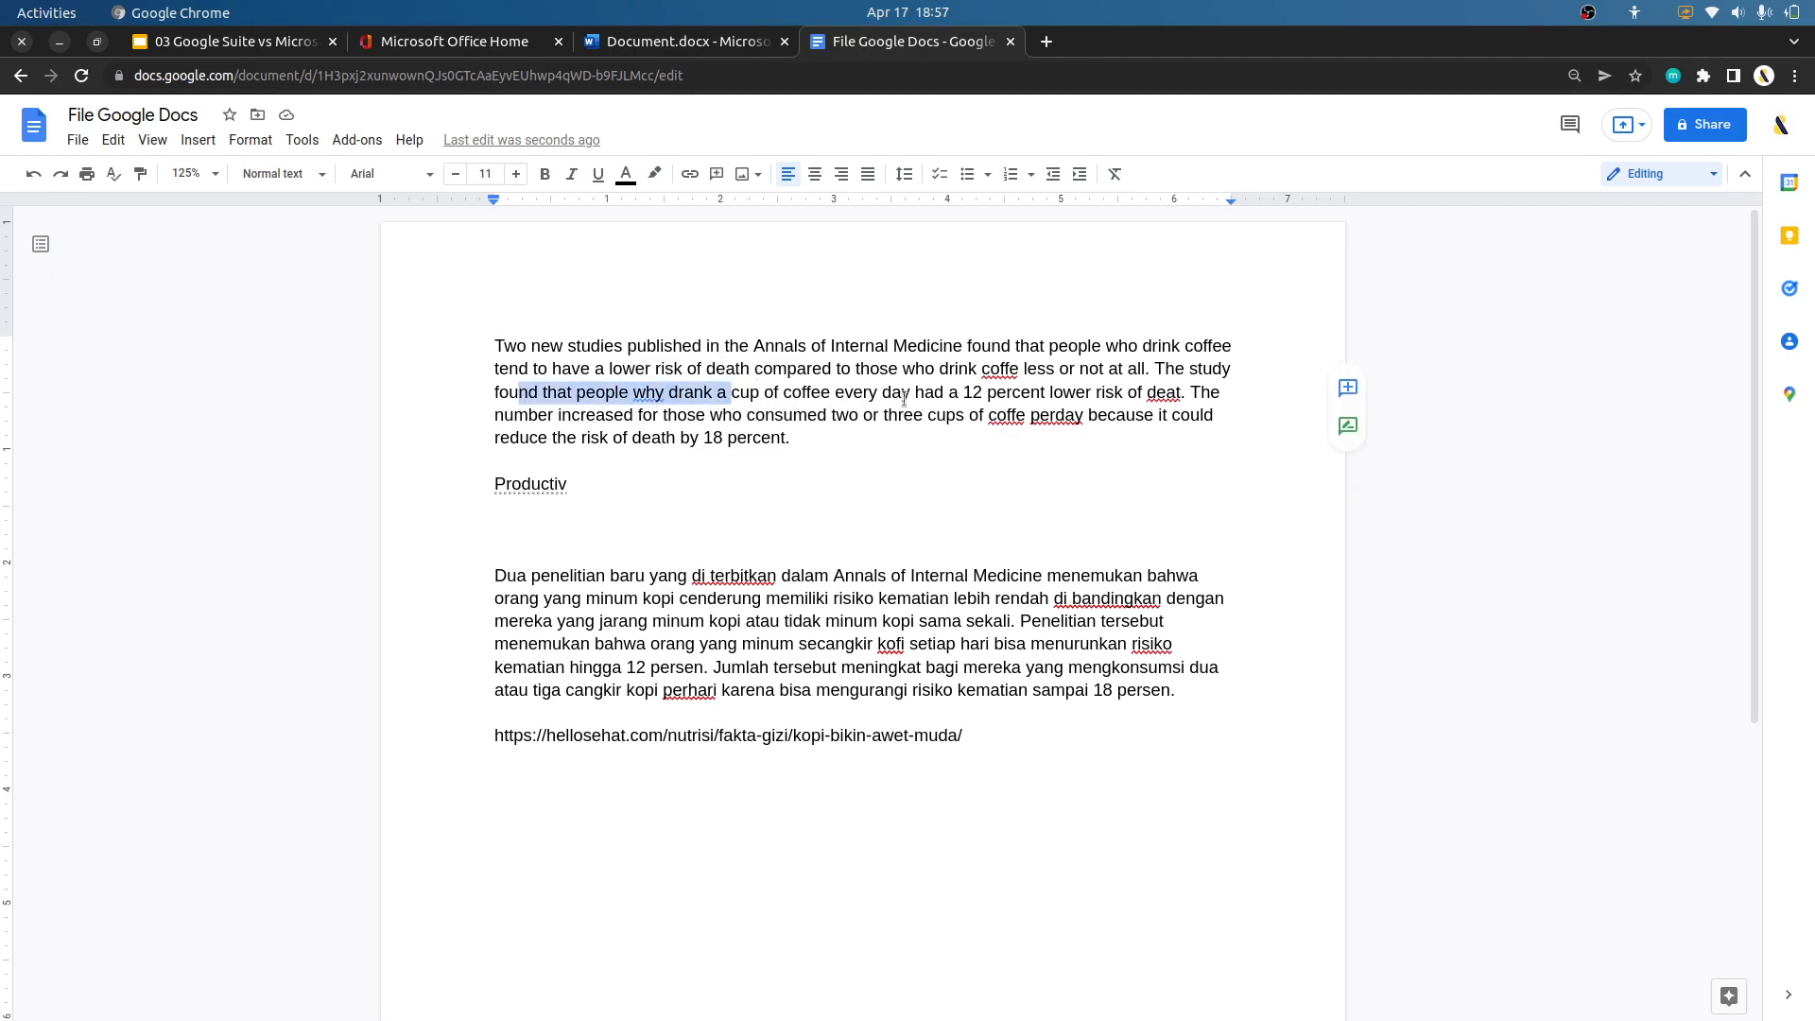
drag(904, 398, 962, 407)
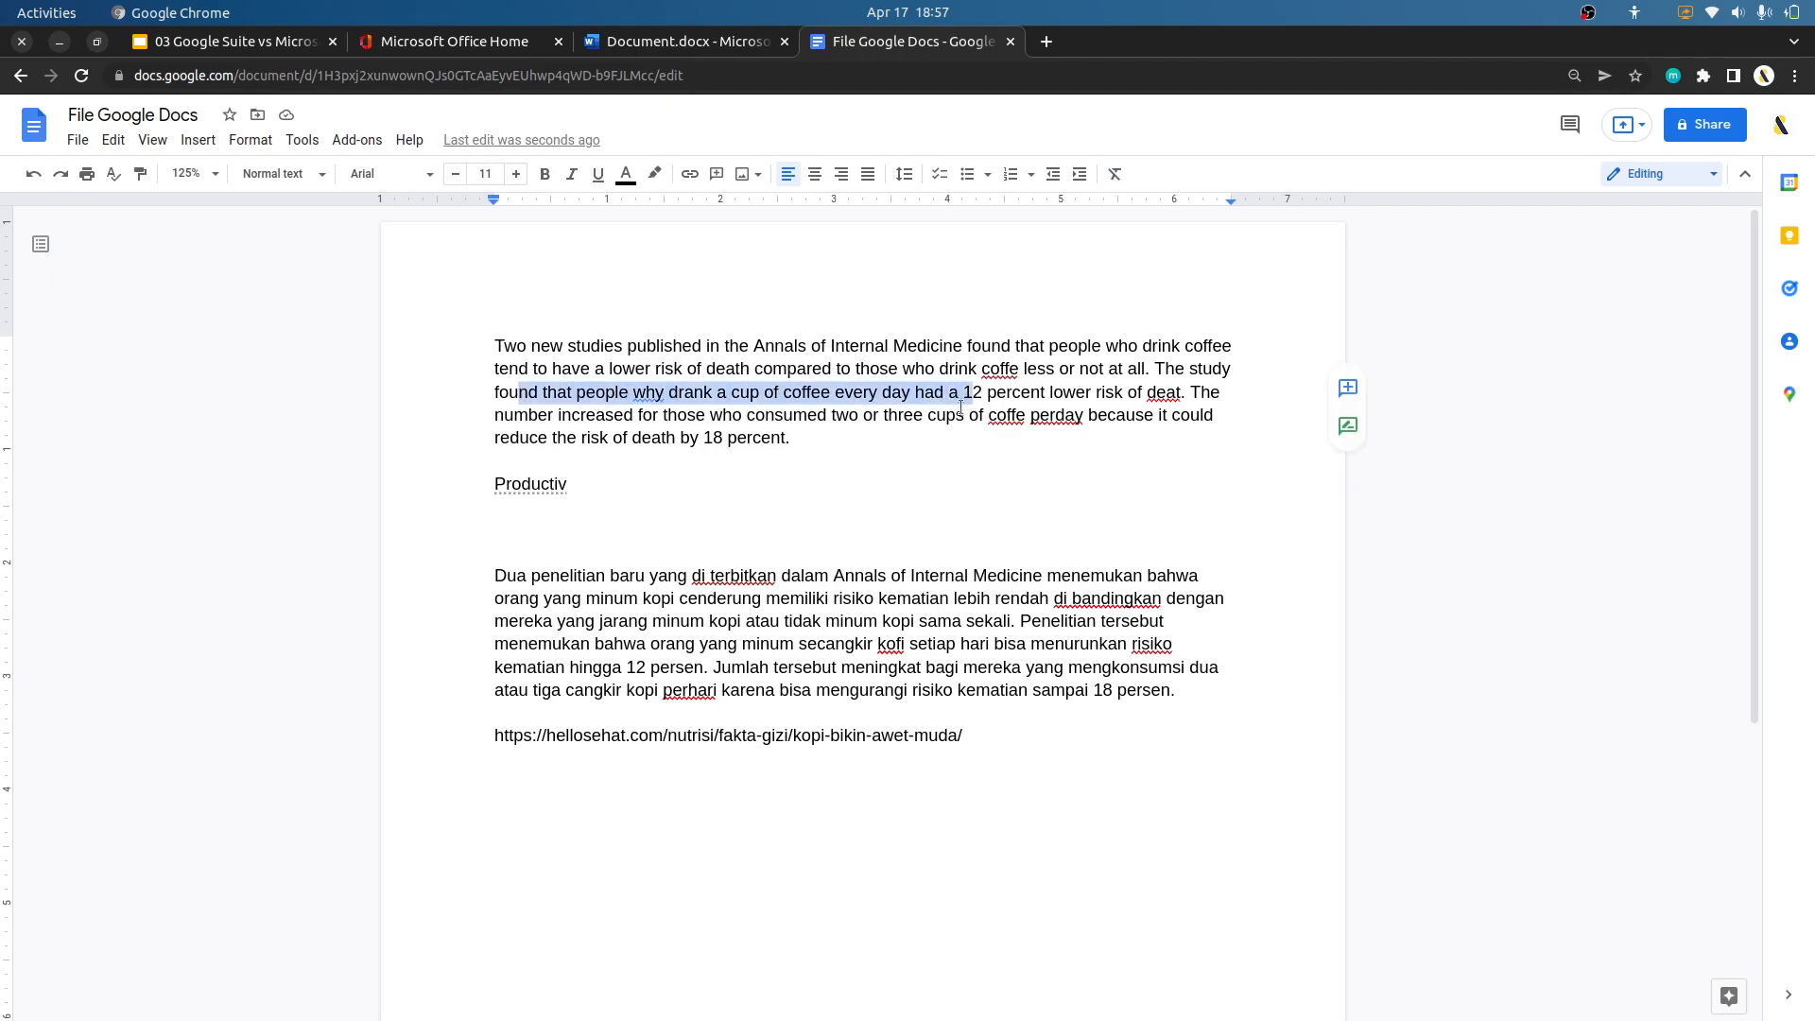
click(921, 442)
click(657, 391)
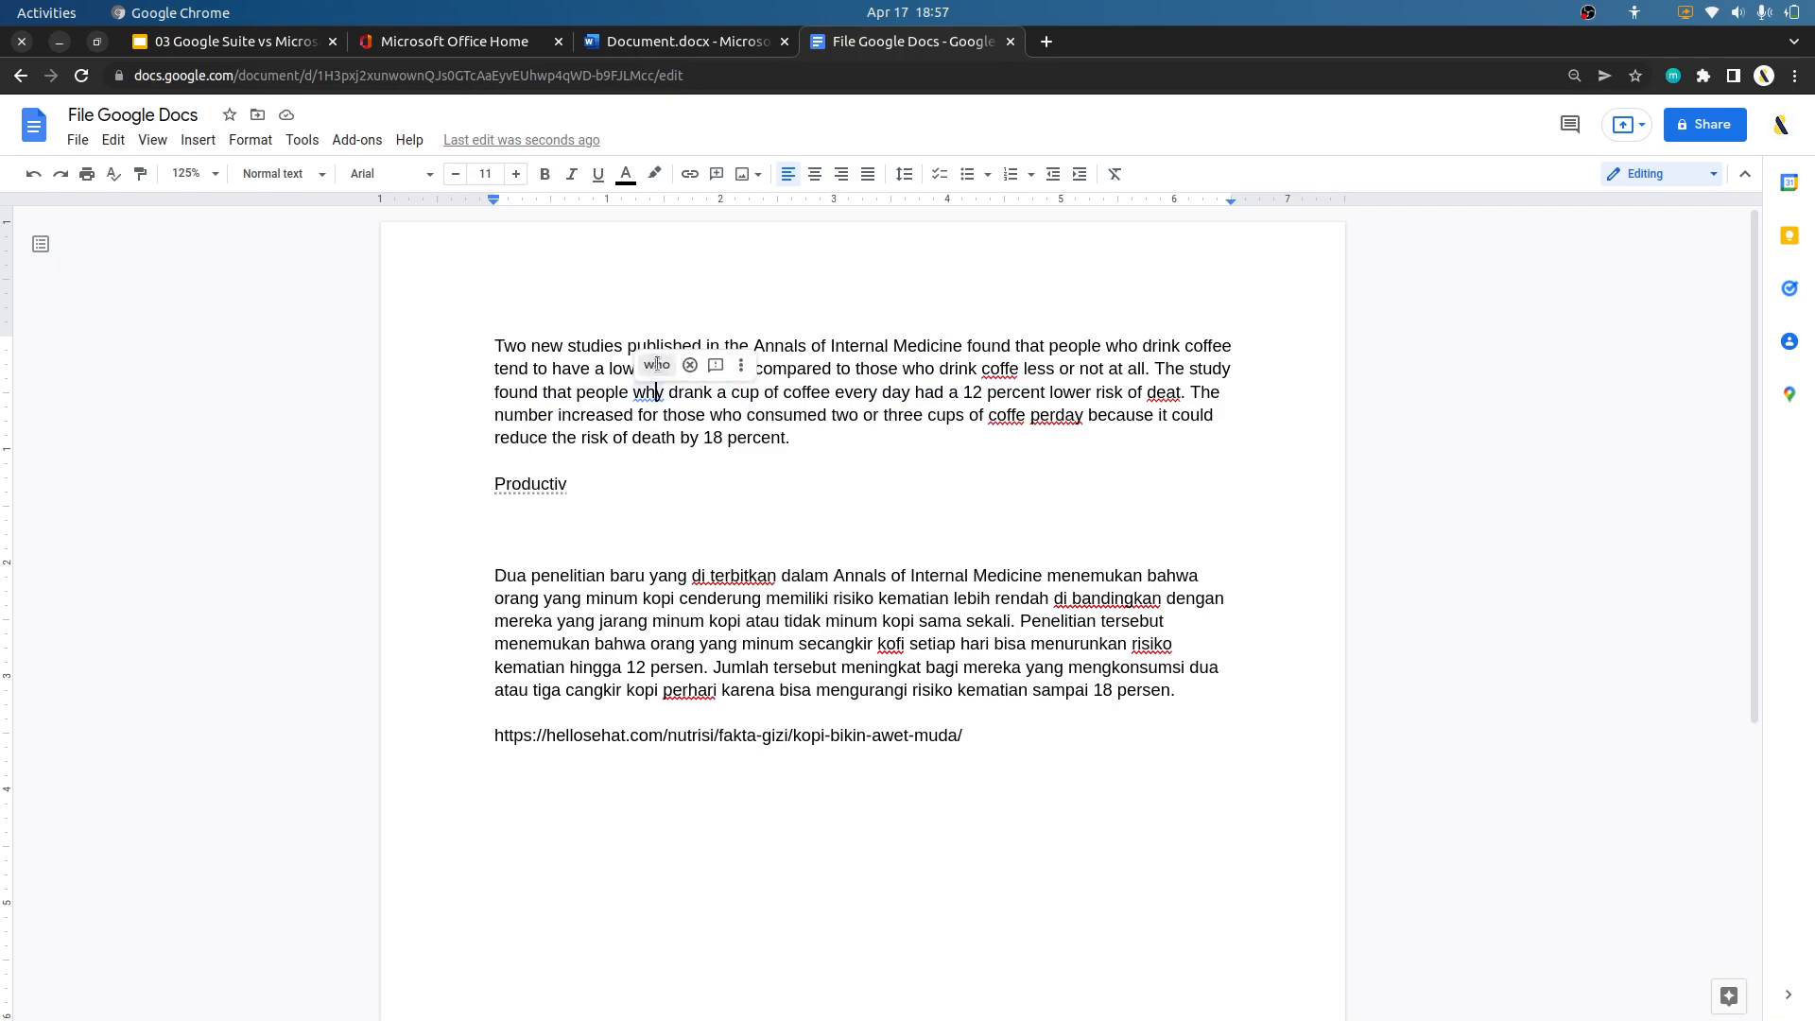
click(657, 364)
Correct both occurrences of "coffe" in the English paragraph to the suggested "coffee".
click(993, 376)
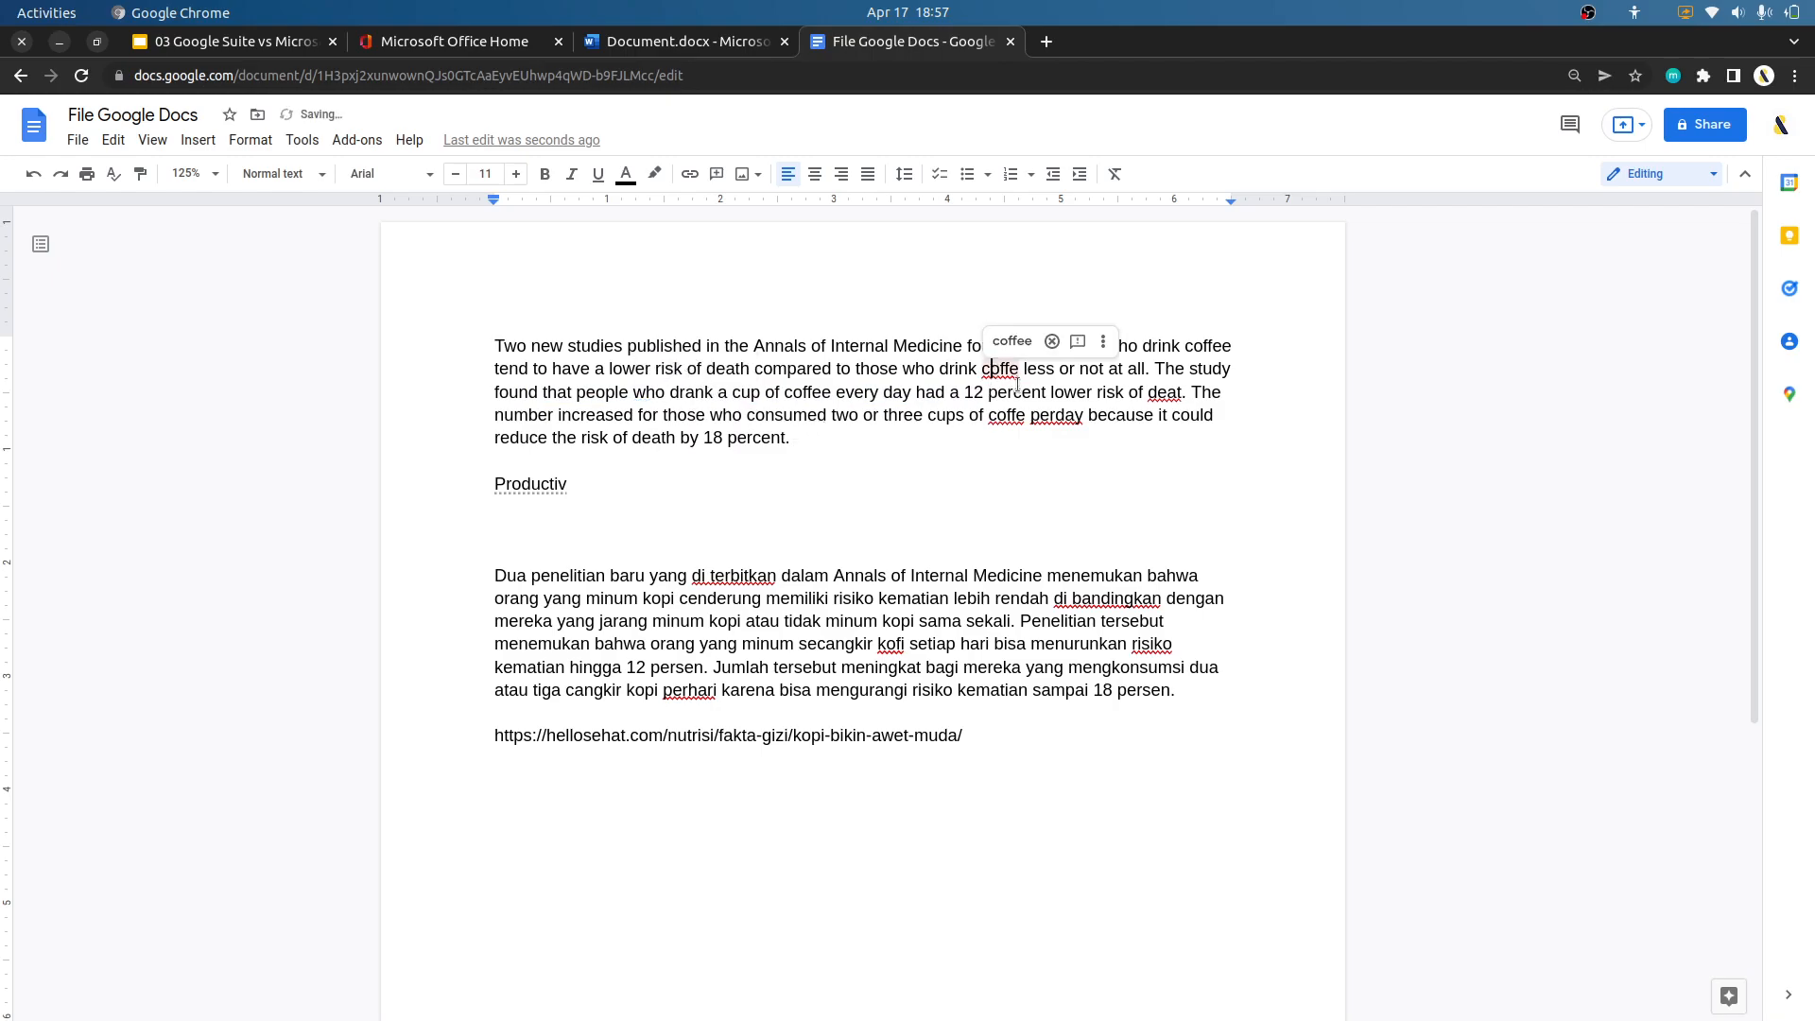
click(1005, 342)
click(1077, 413)
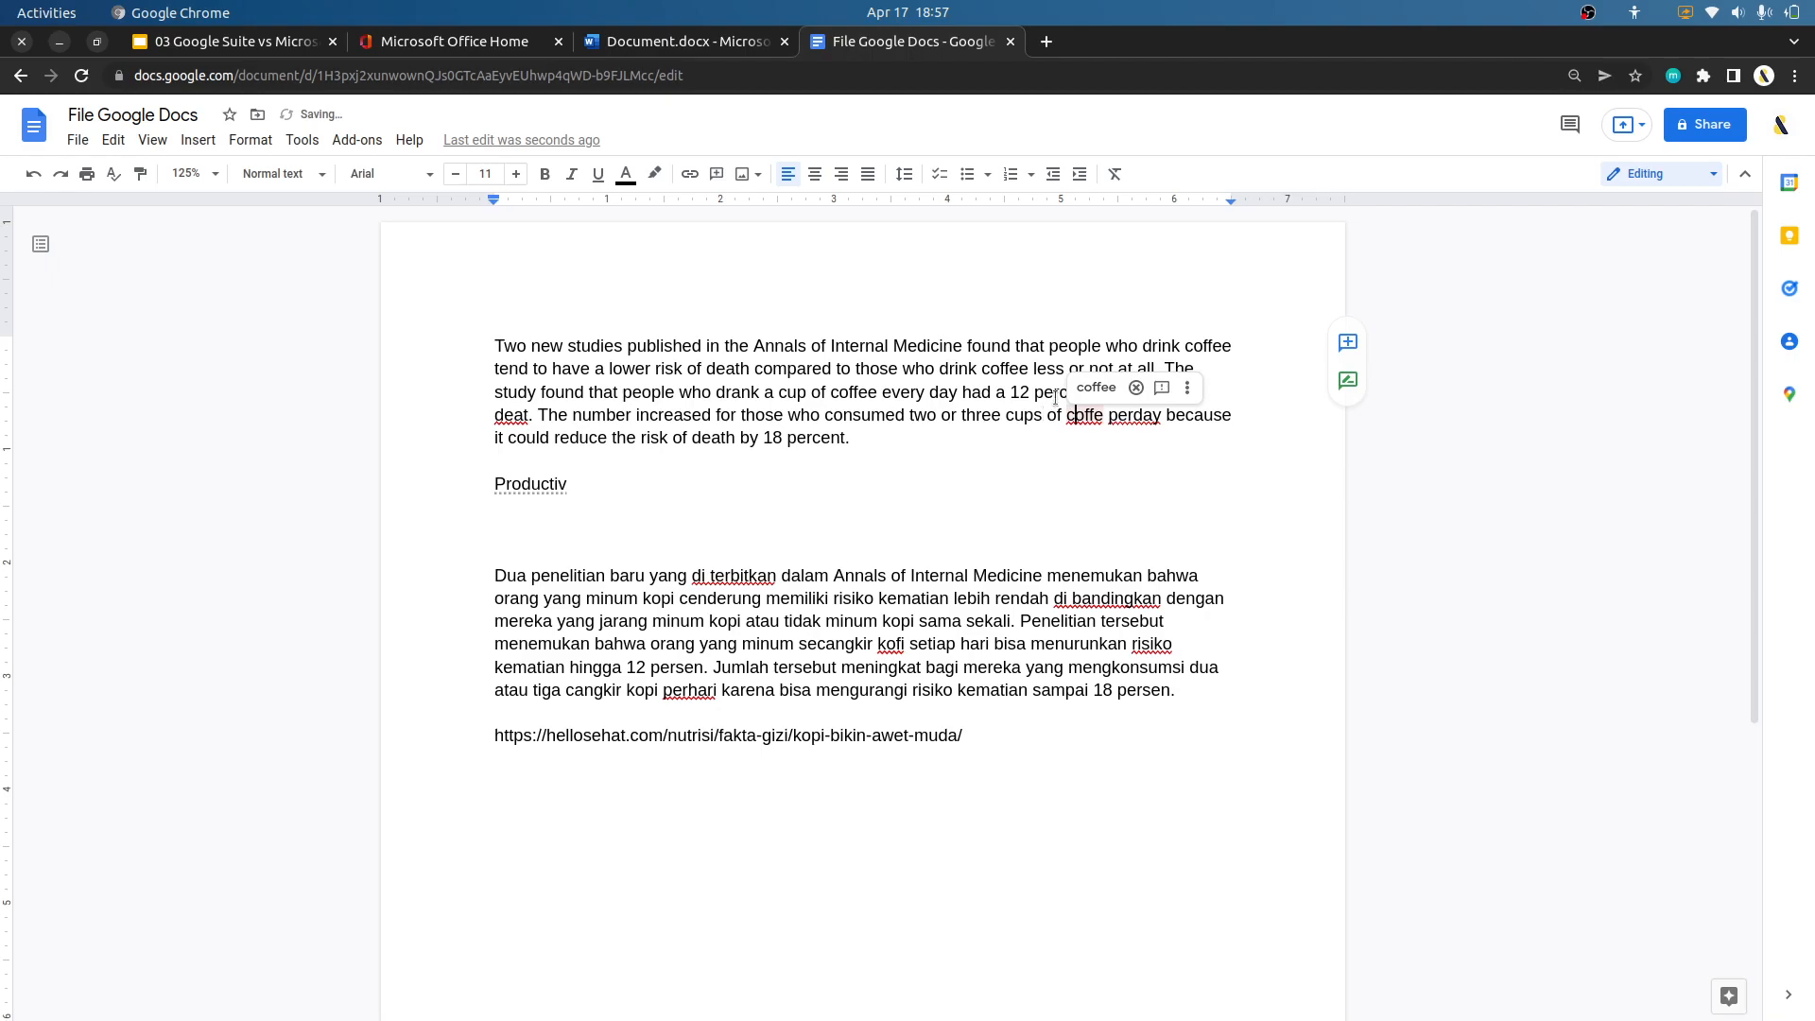
click(1091, 387)
Accept the suggestions "per day" for "perday" and "death" for "deat" in the English paragraph.
click(1130, 420)
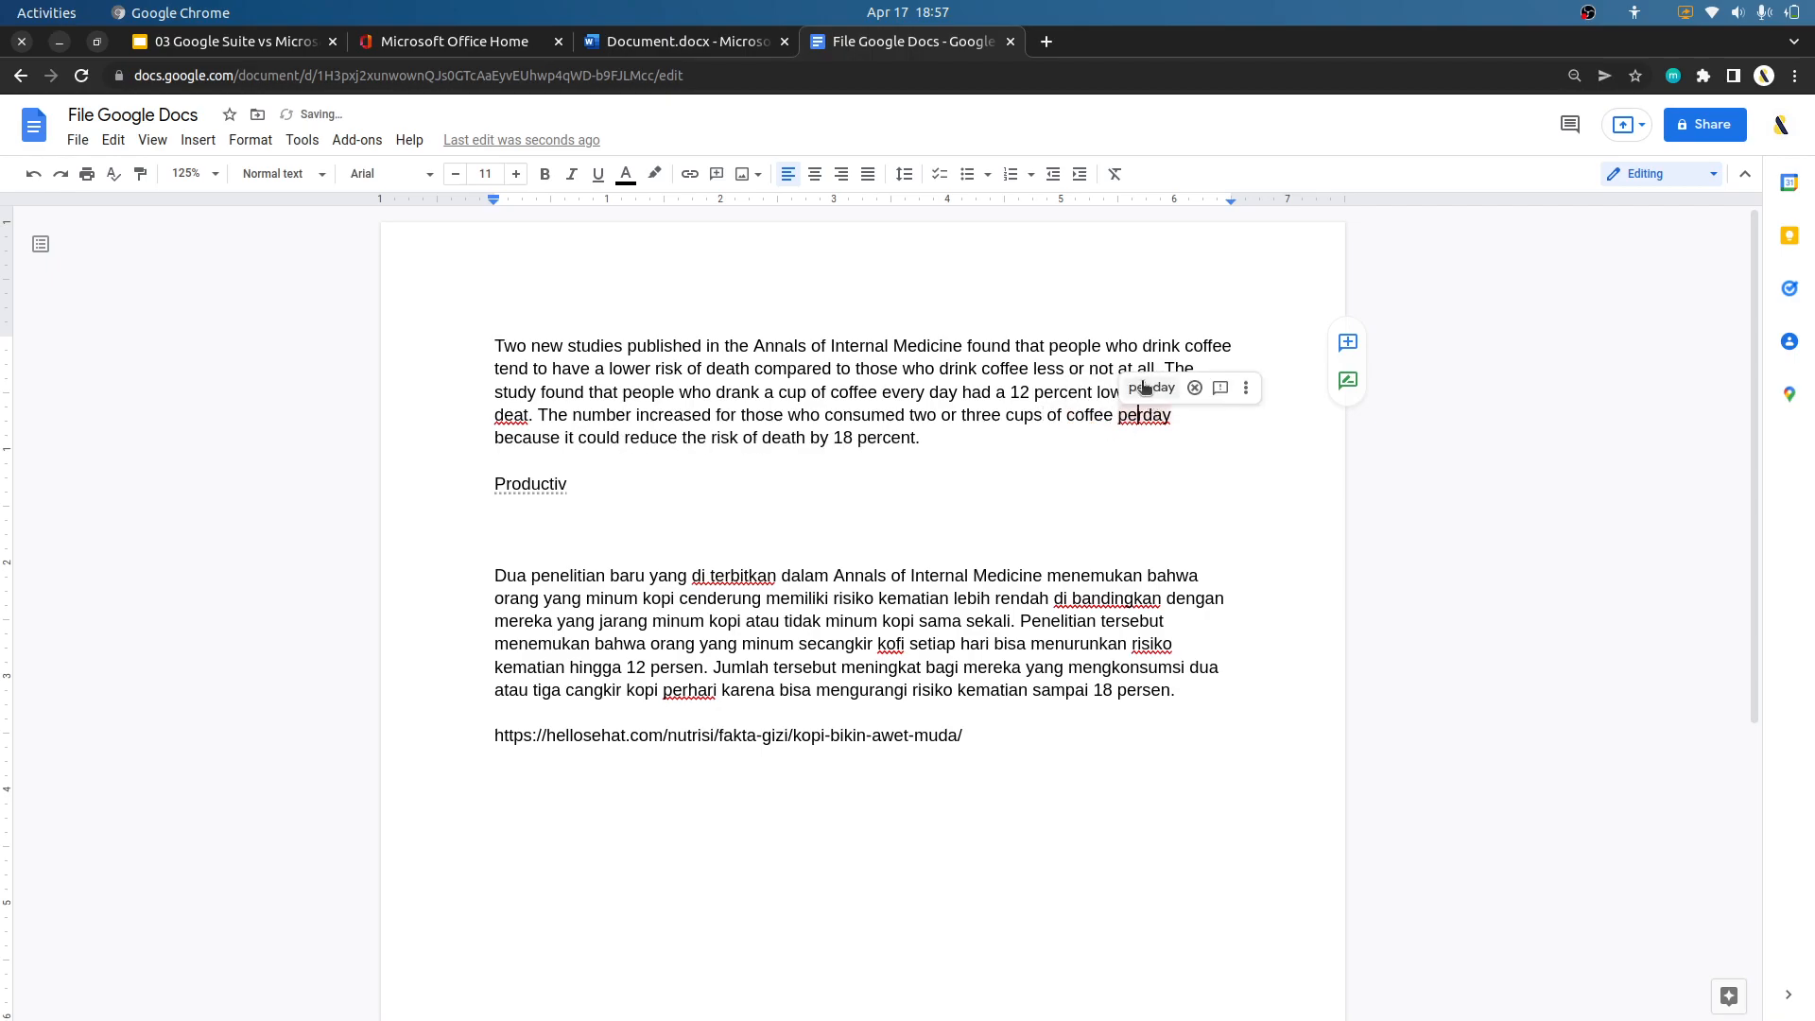
click(1151, 387)
click(517, 427)
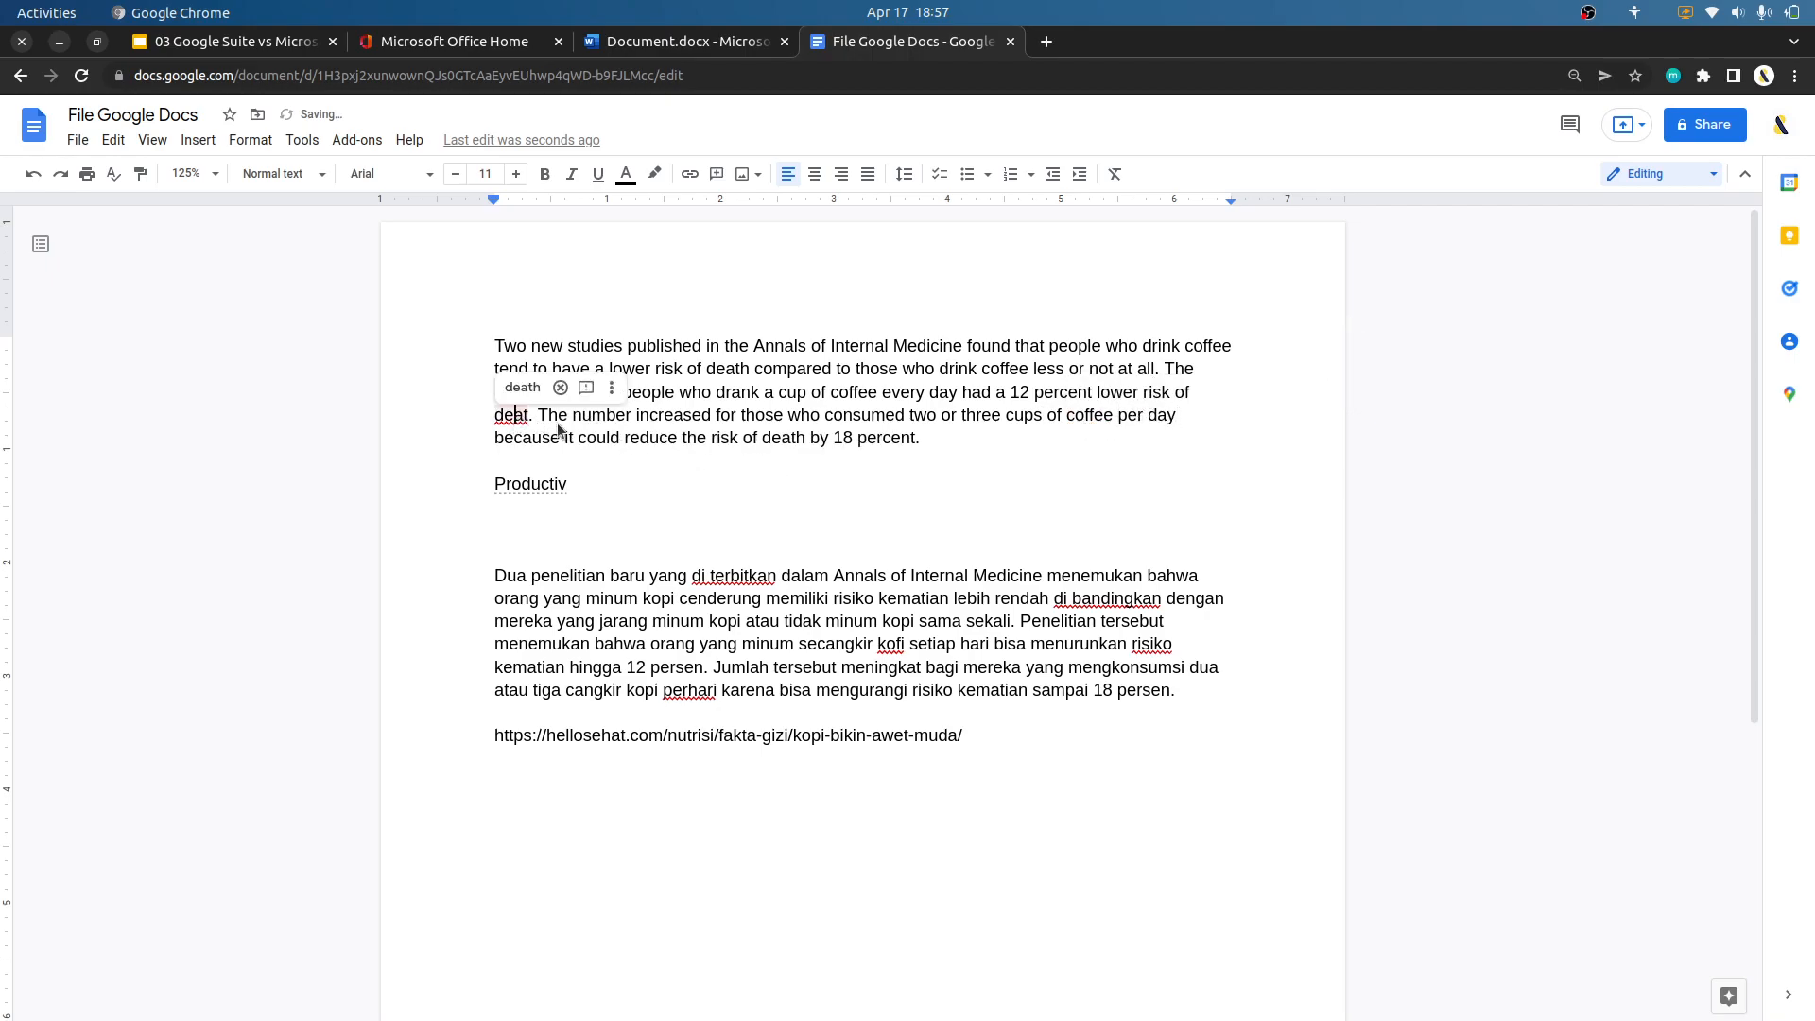
click(520, 389)
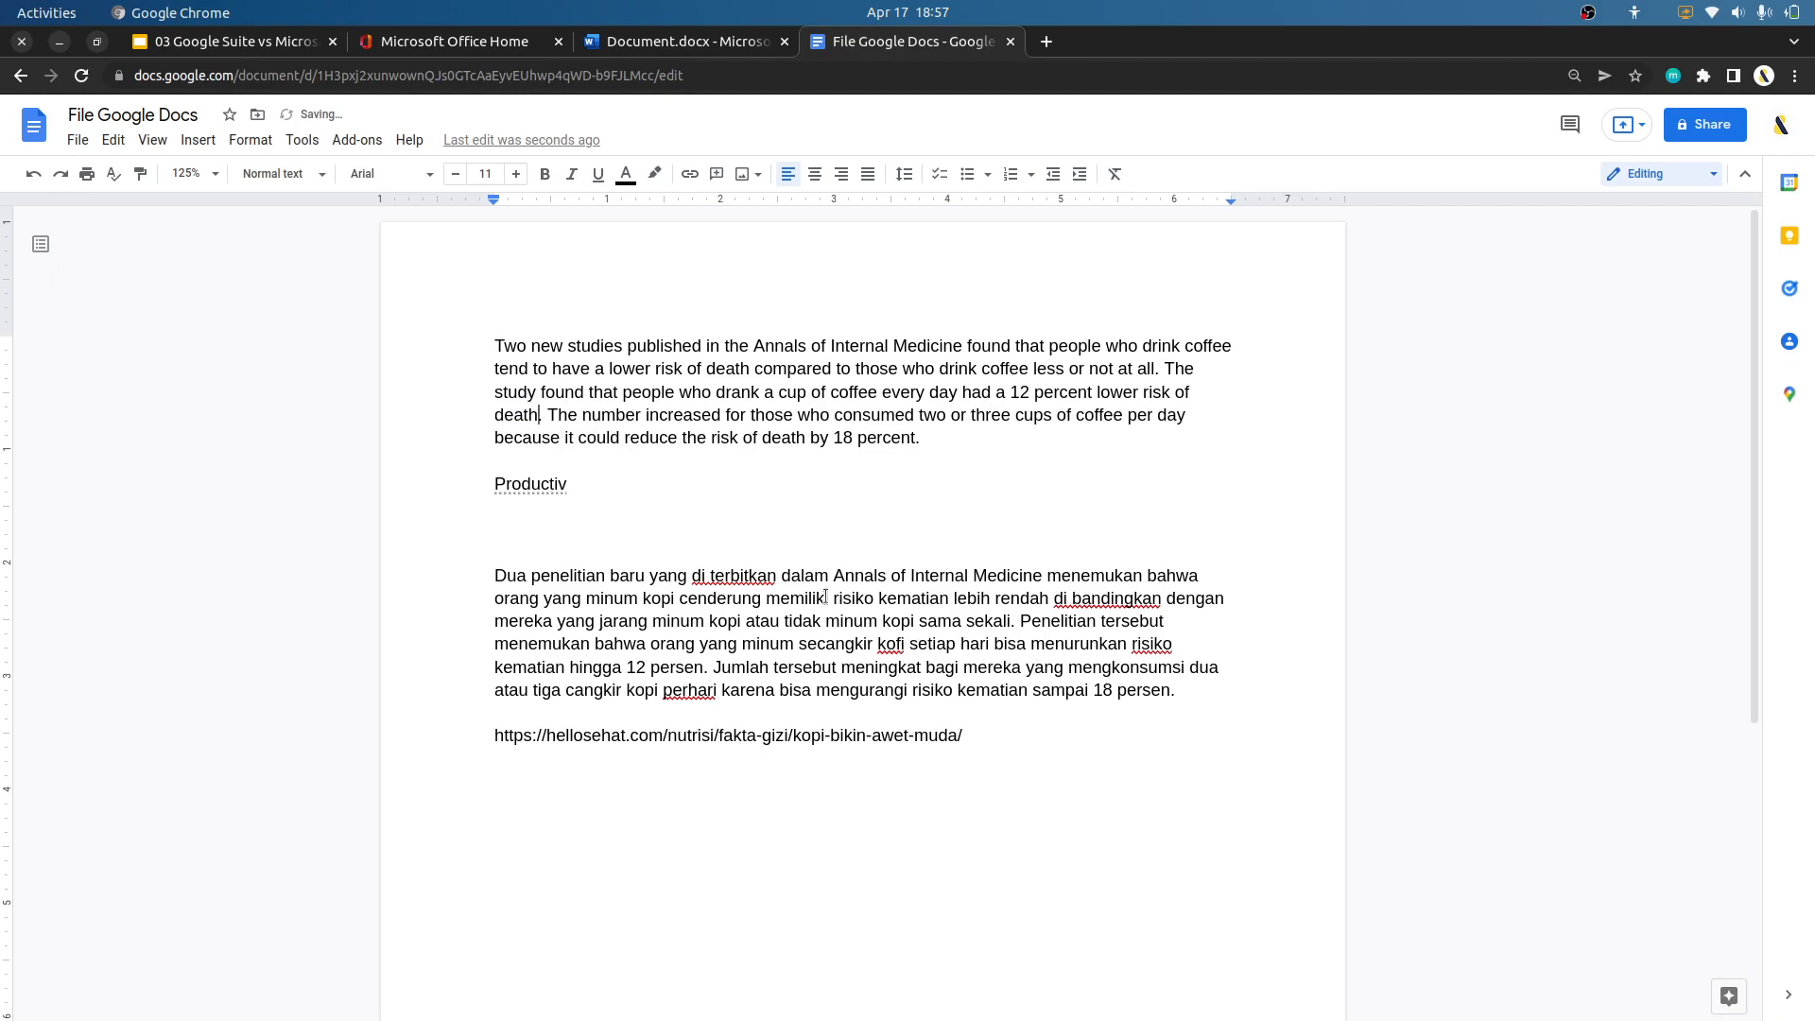
Correct "di terbitkan" to "diterbitkan" and "di bandingkan" to "dibandingkan" in the Indonesian paragraph using the spelling suggestions.
click(734, 577)
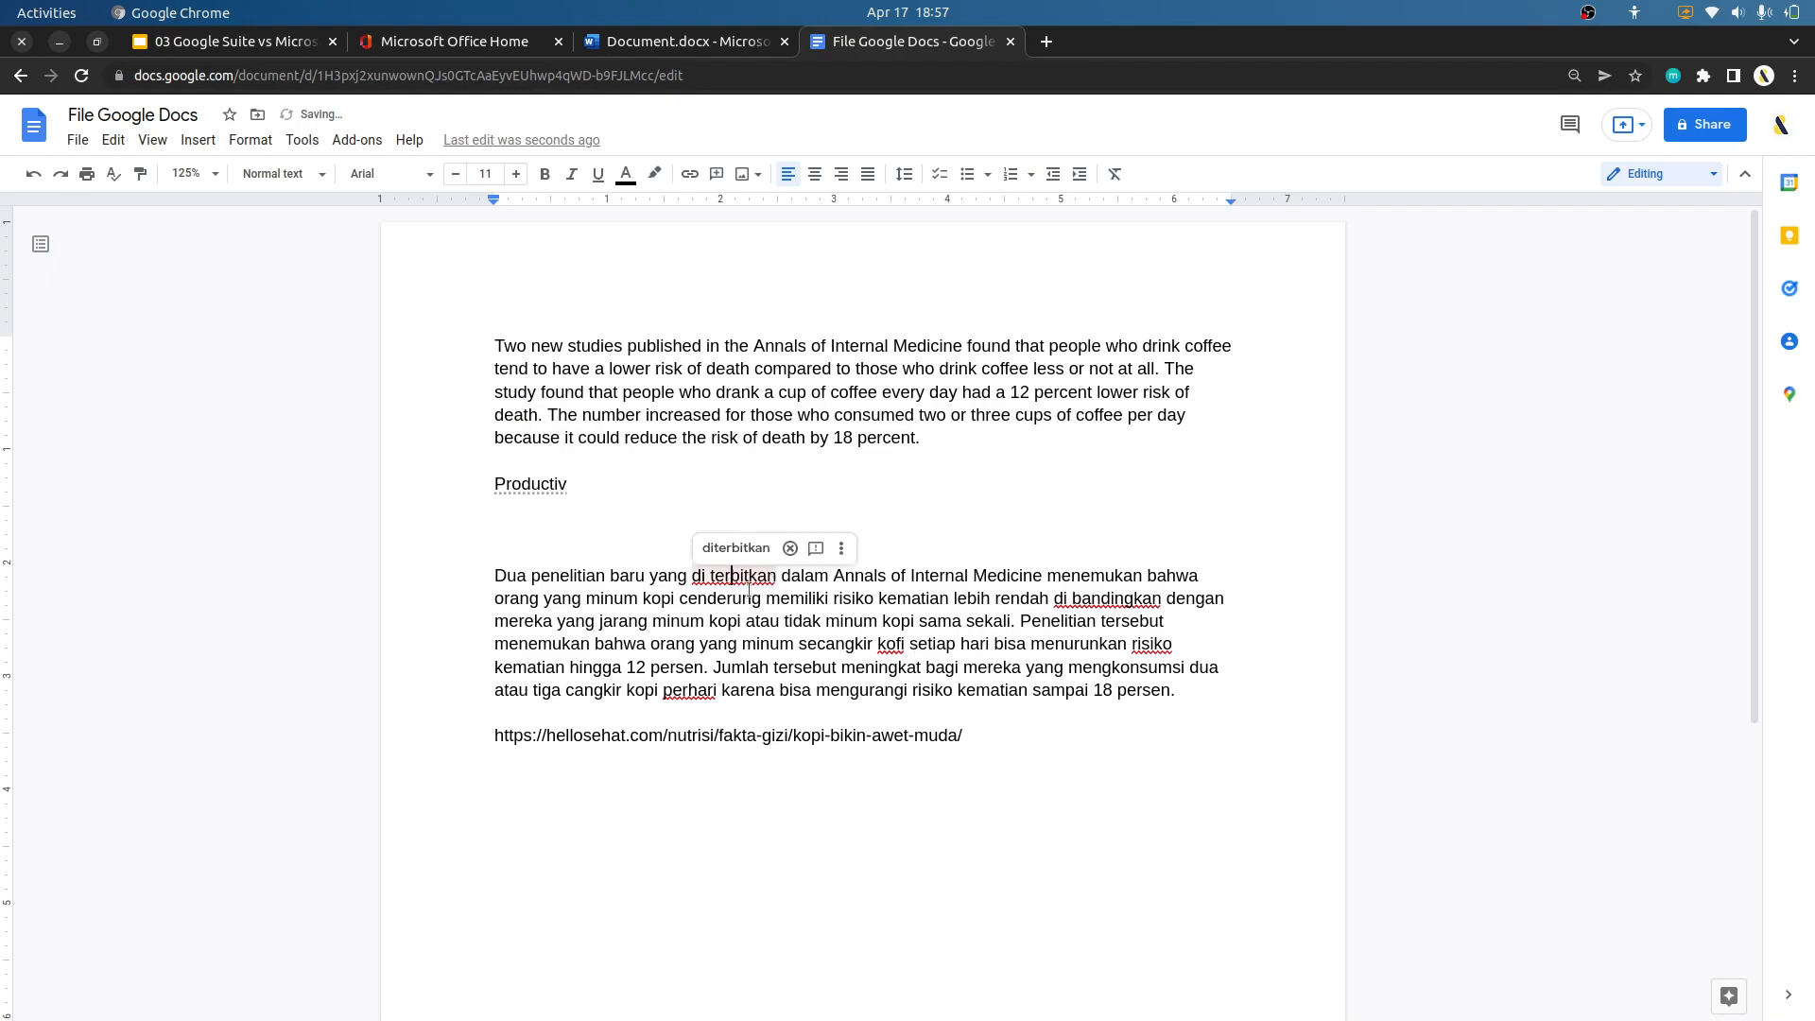
click(756, 548)
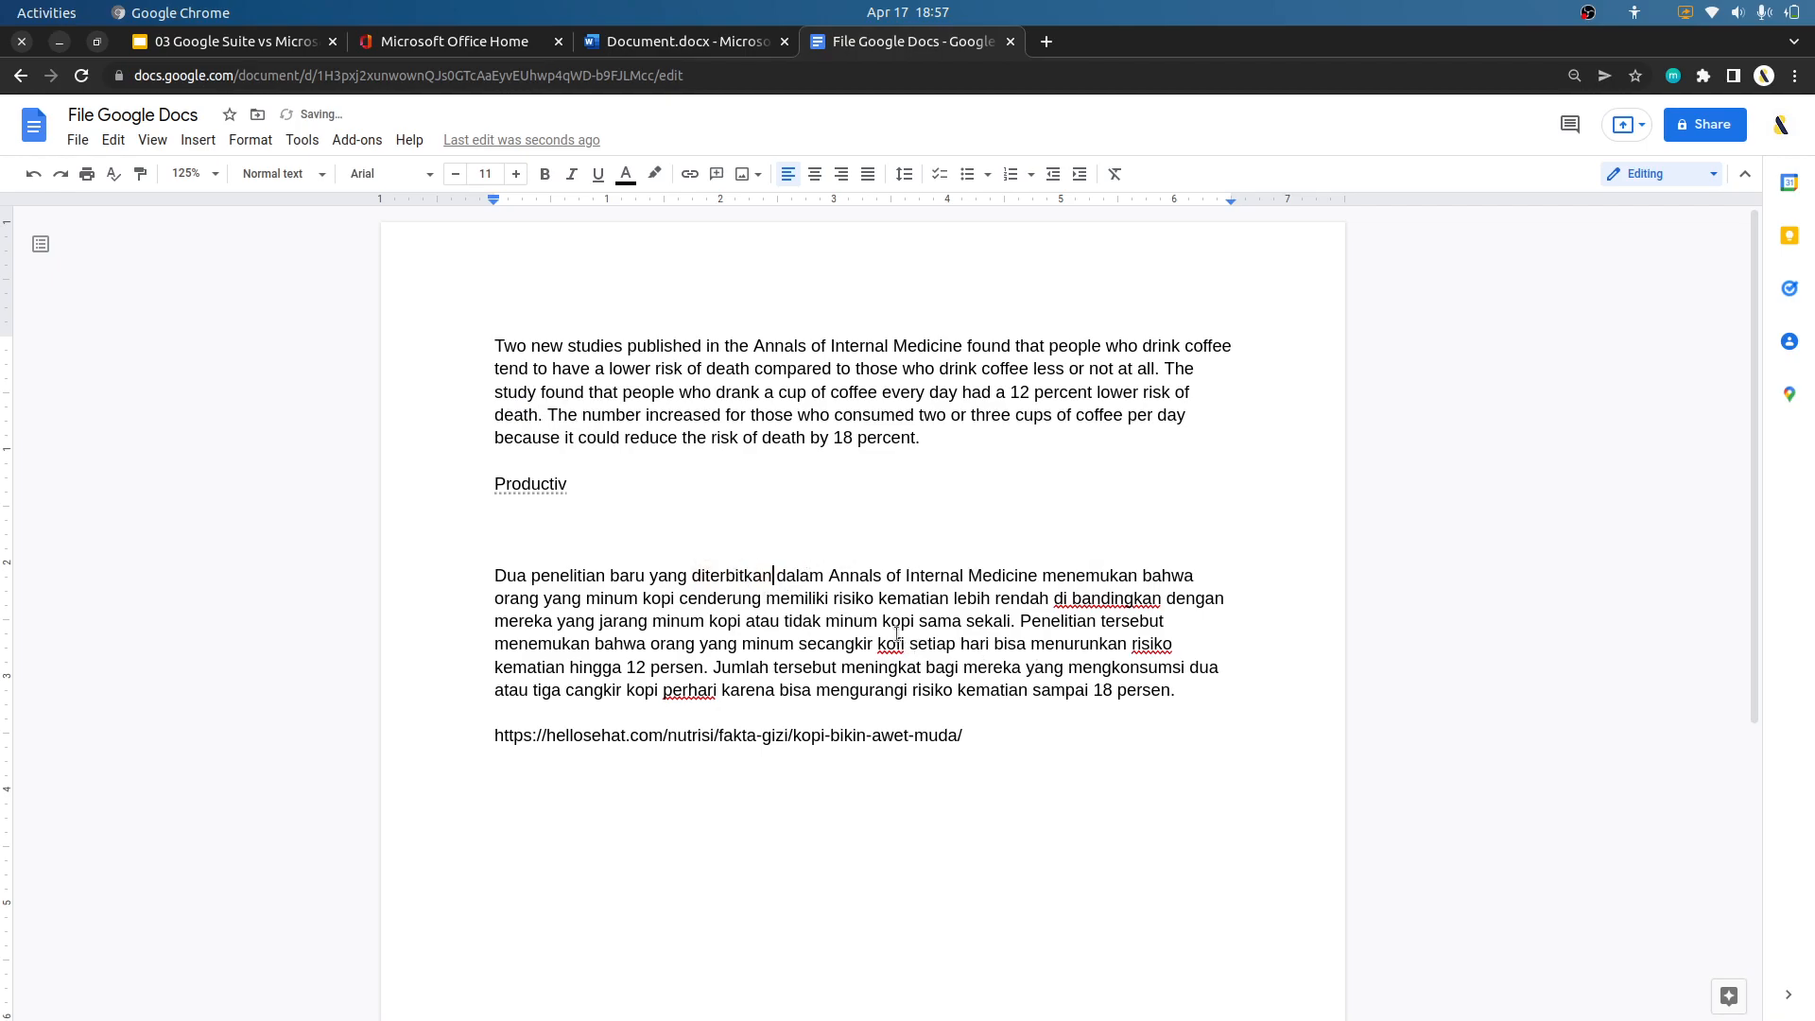
click(1101, 598)
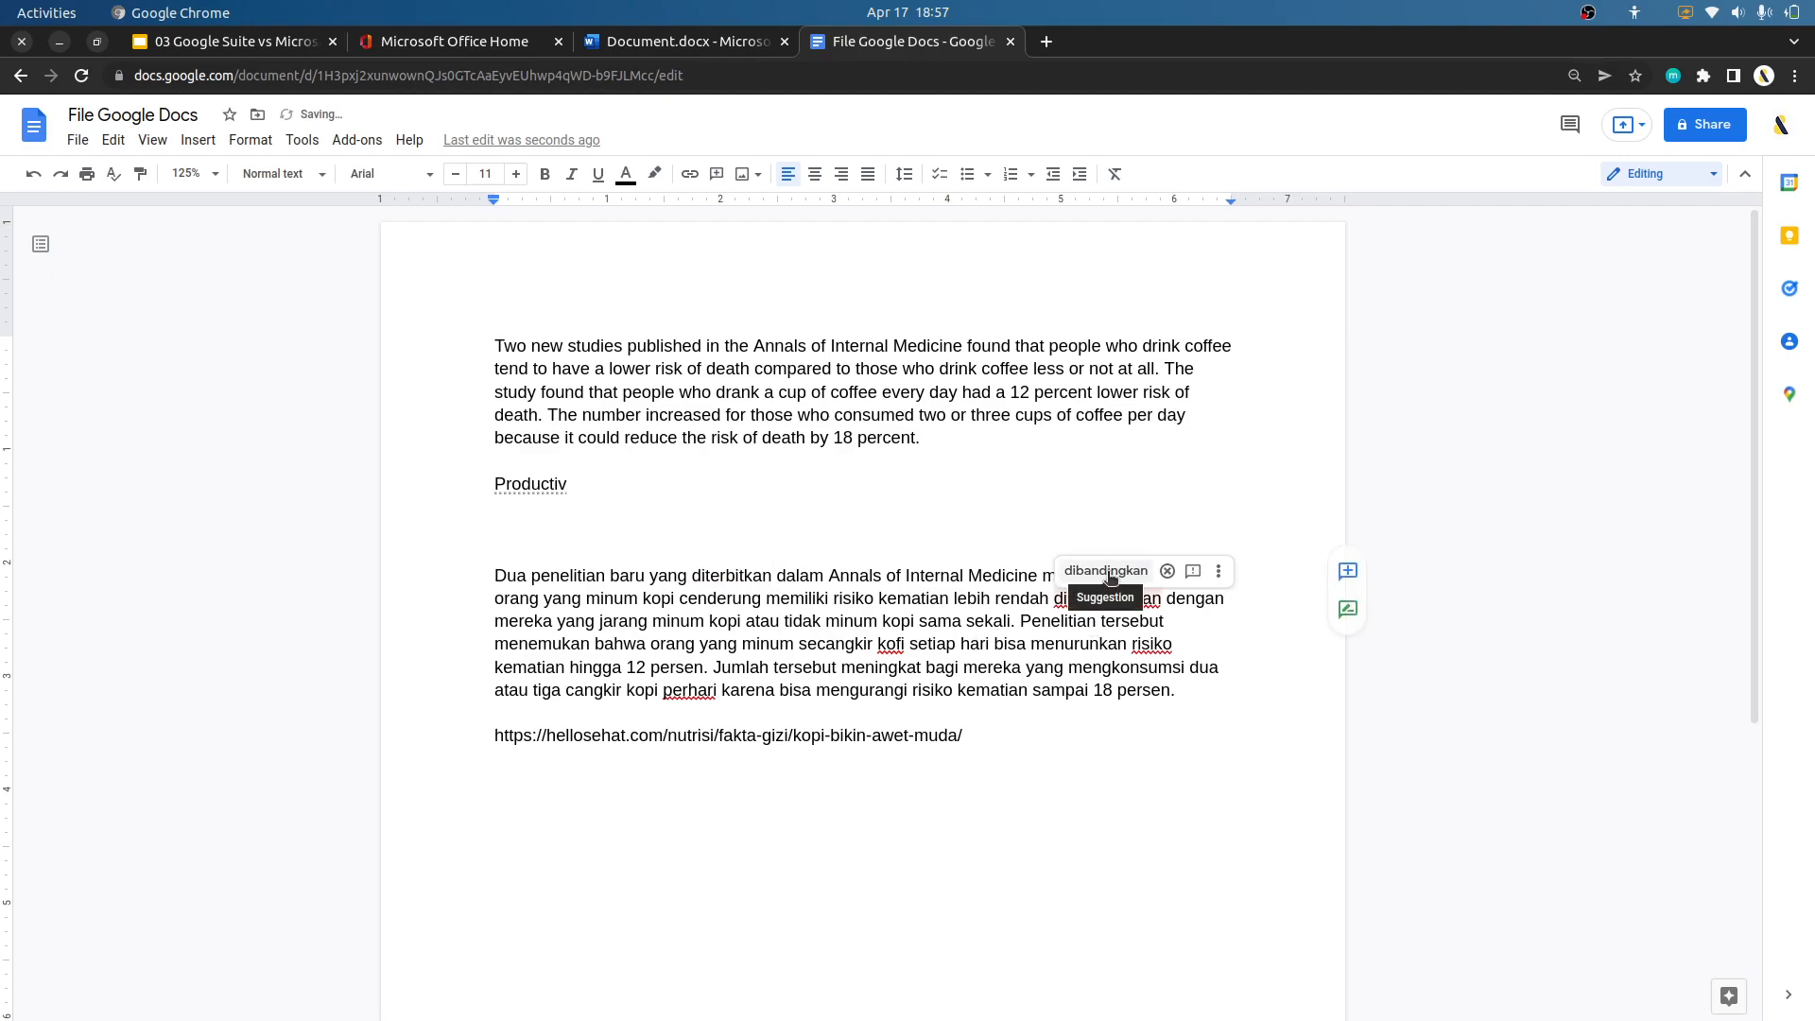
click(1177, 571)
Accept the suggestions "kopi" for "kofi", "resiko" for the underlined "risiko", and "per hari" for "perhari" in the Indonesian paragraph.
click(903, 643)
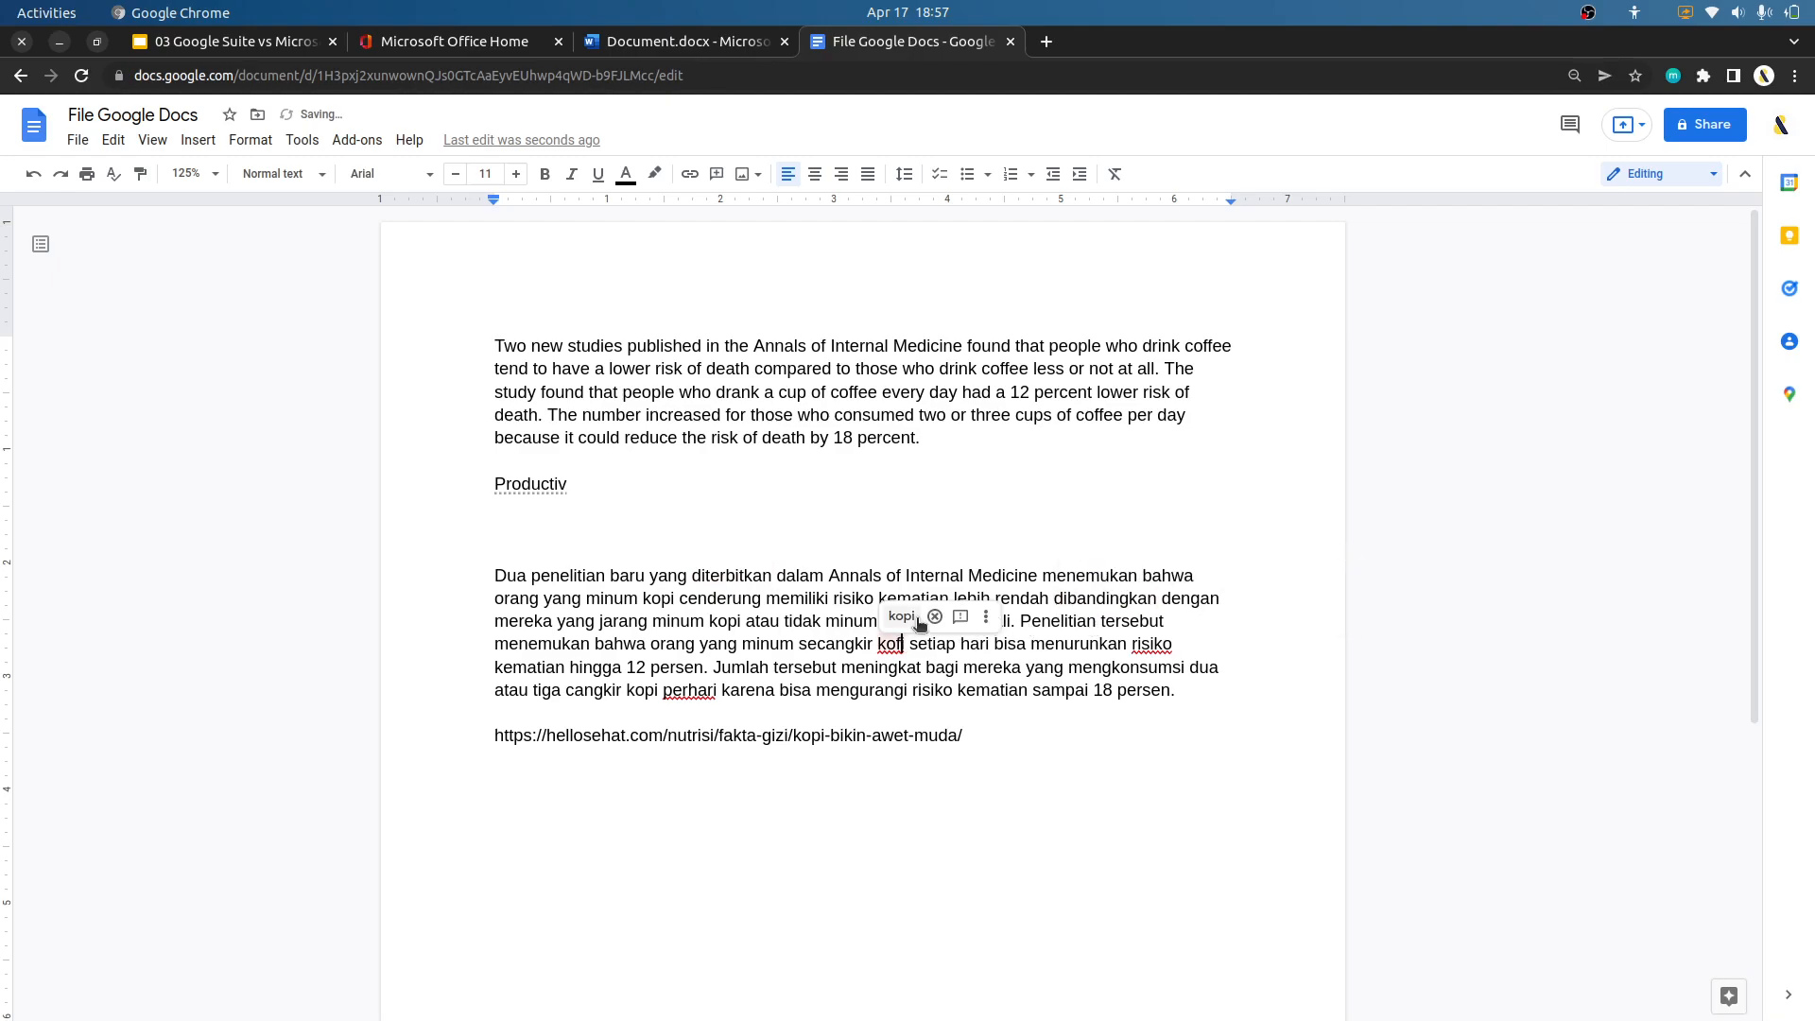
click(907, 620)
click(1155, 644)
click(1172, 612)
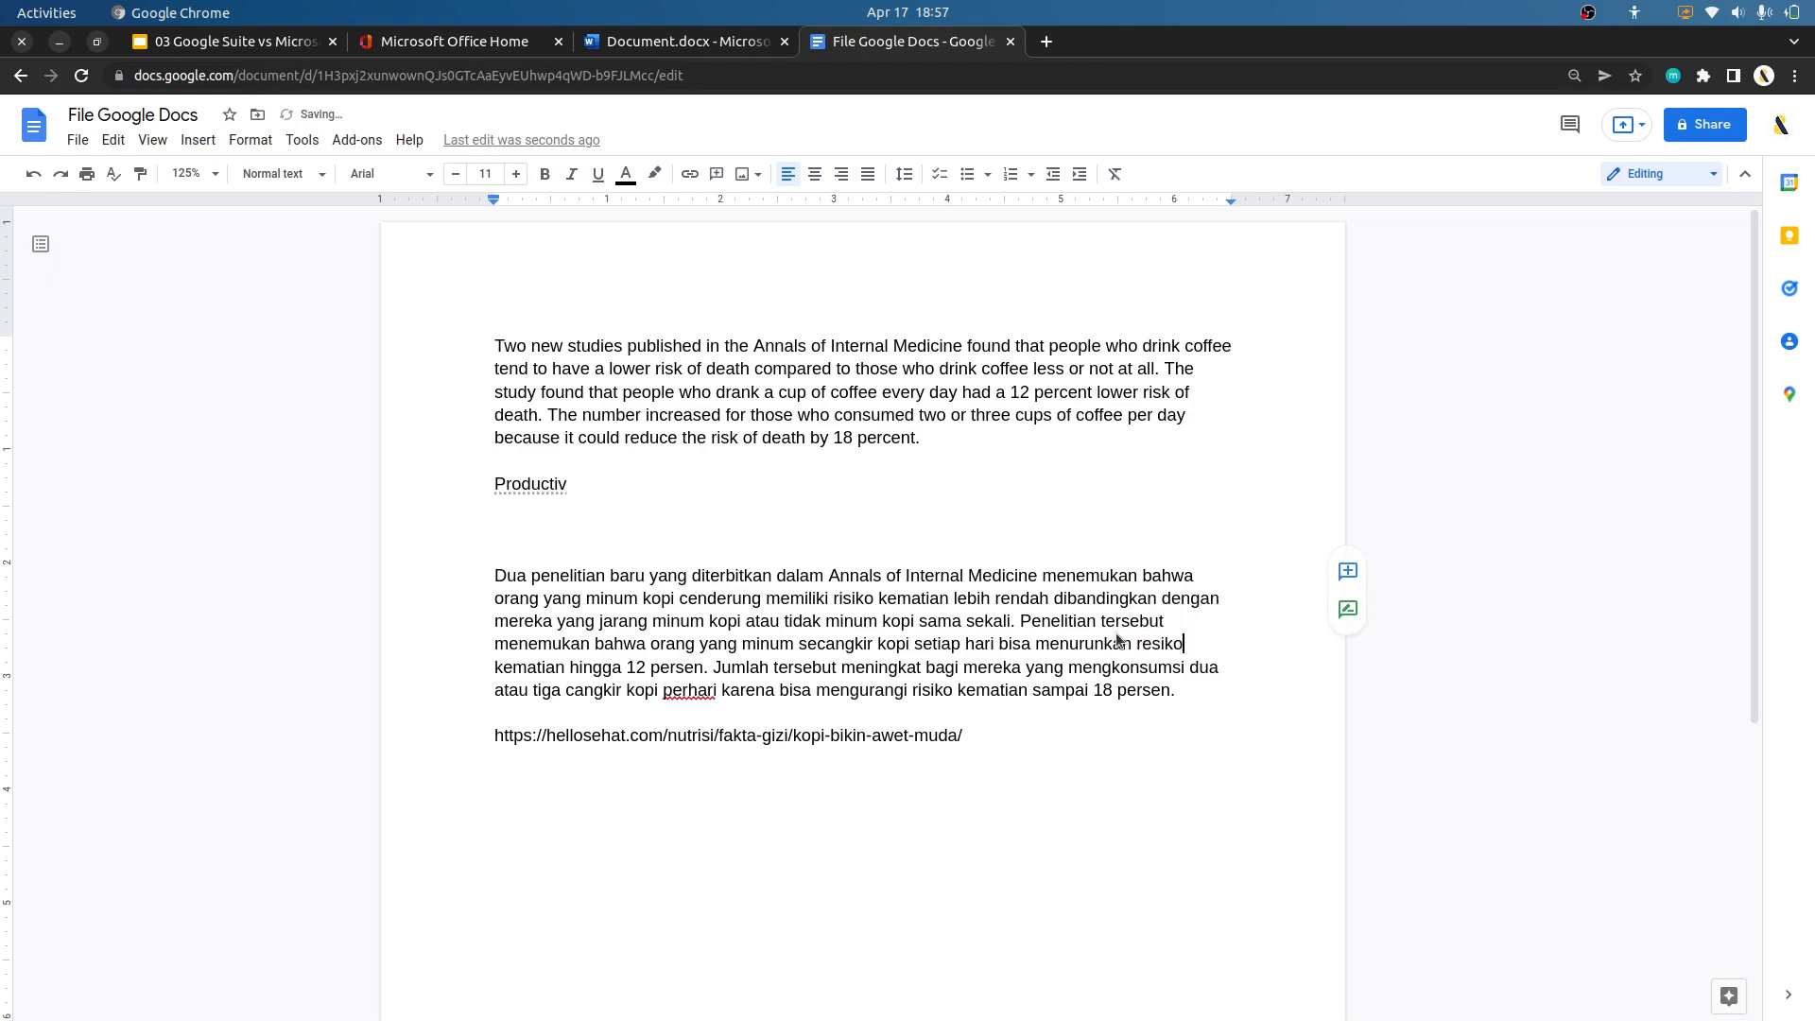
click(691, 692)
click(697, 665)
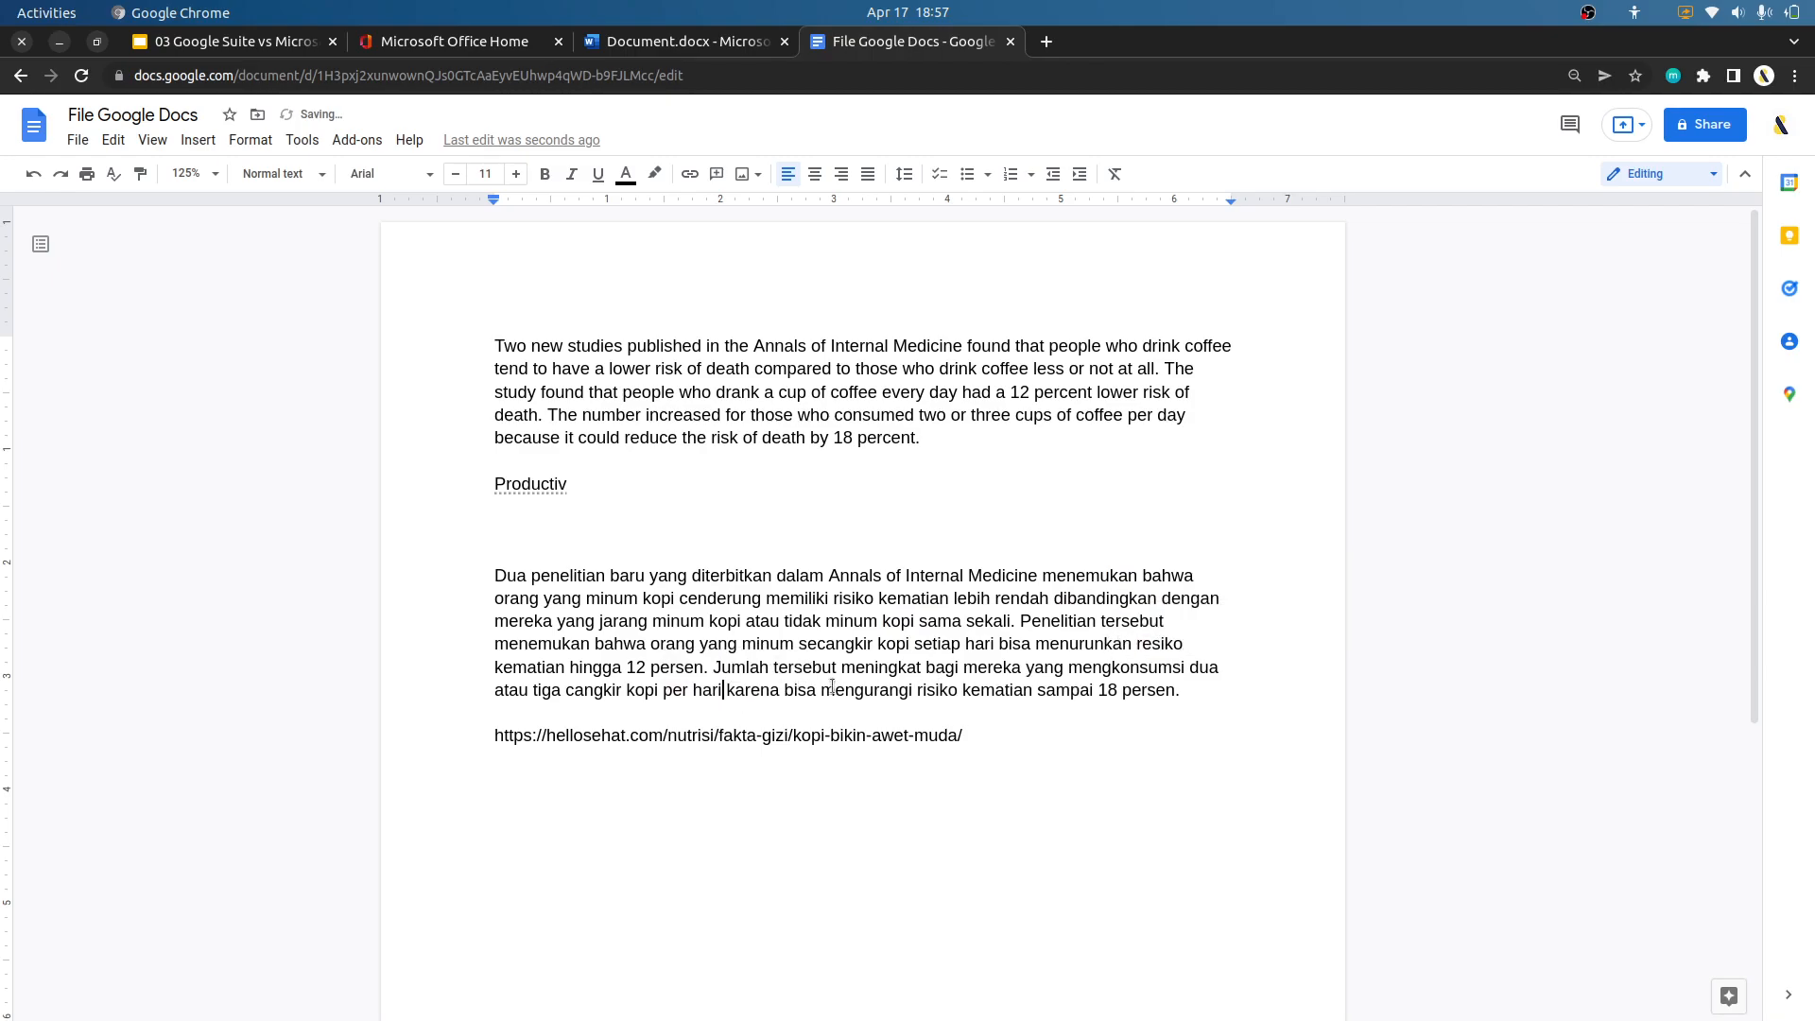
Delete one blank line between "Productiv" and the Indonesian paragraph.
double_click(1019, 724)
drag(1184, 690, 504, 576)
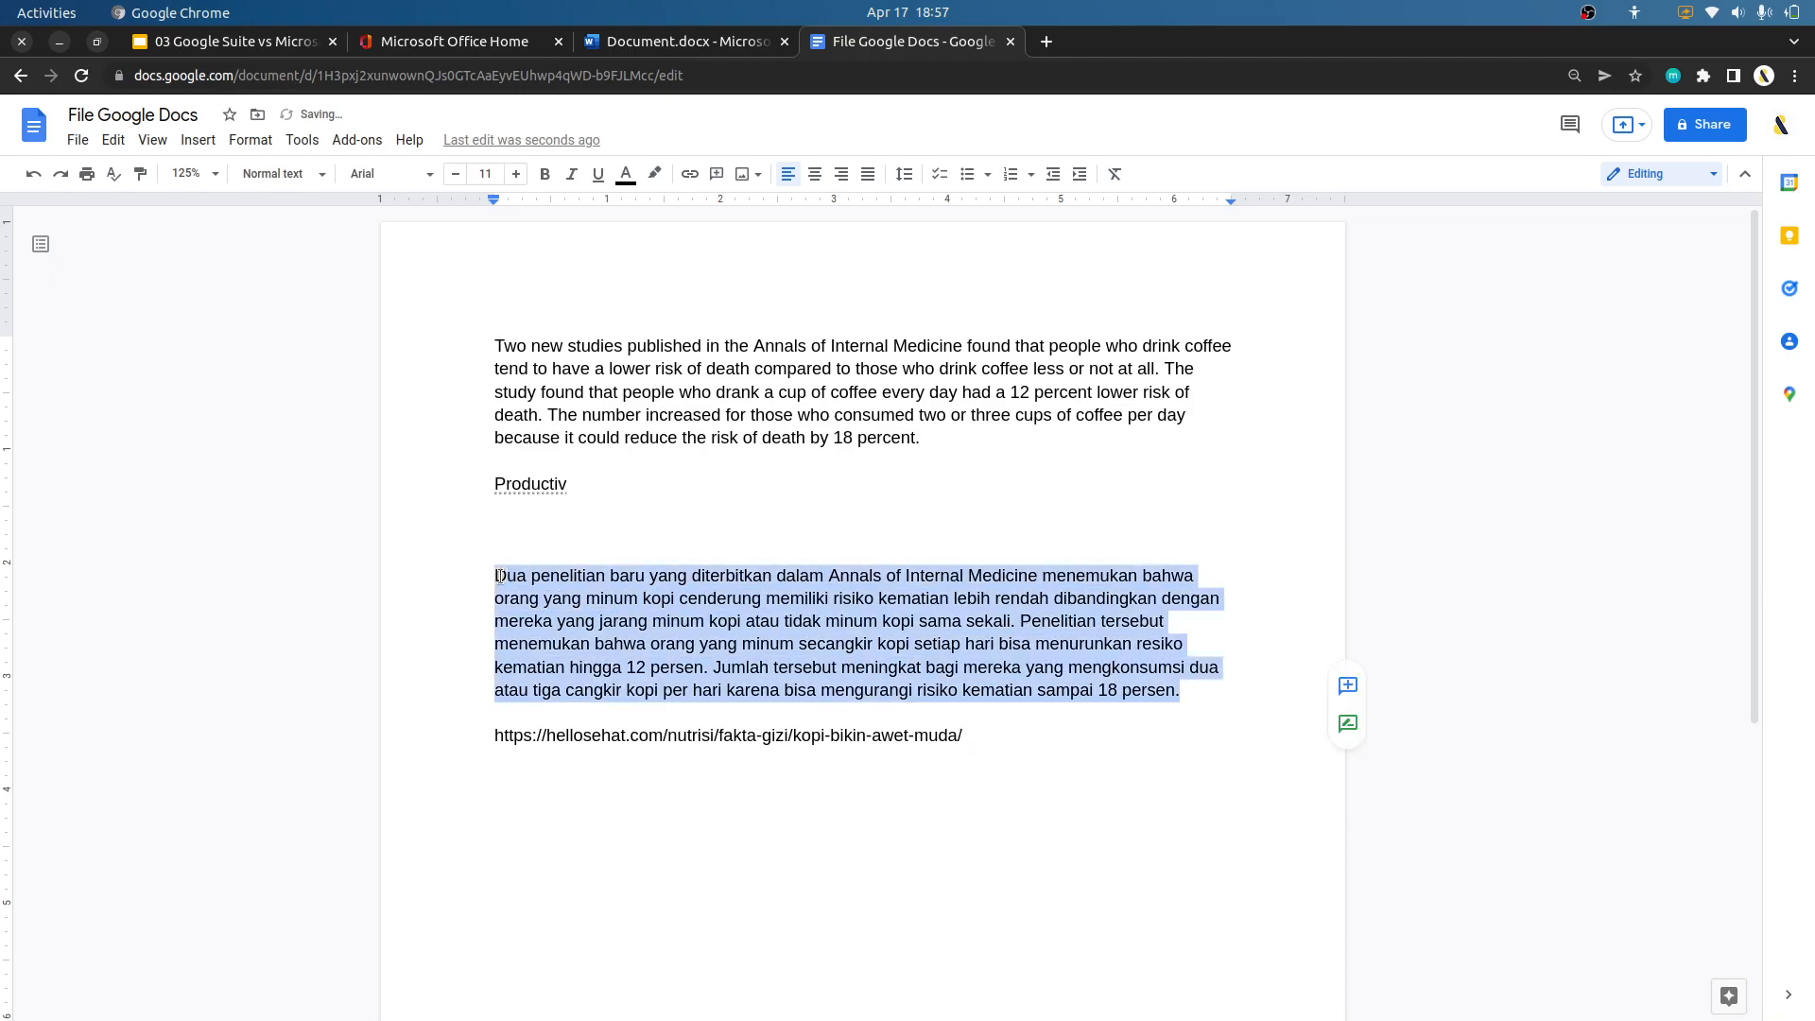
click(590, 523)
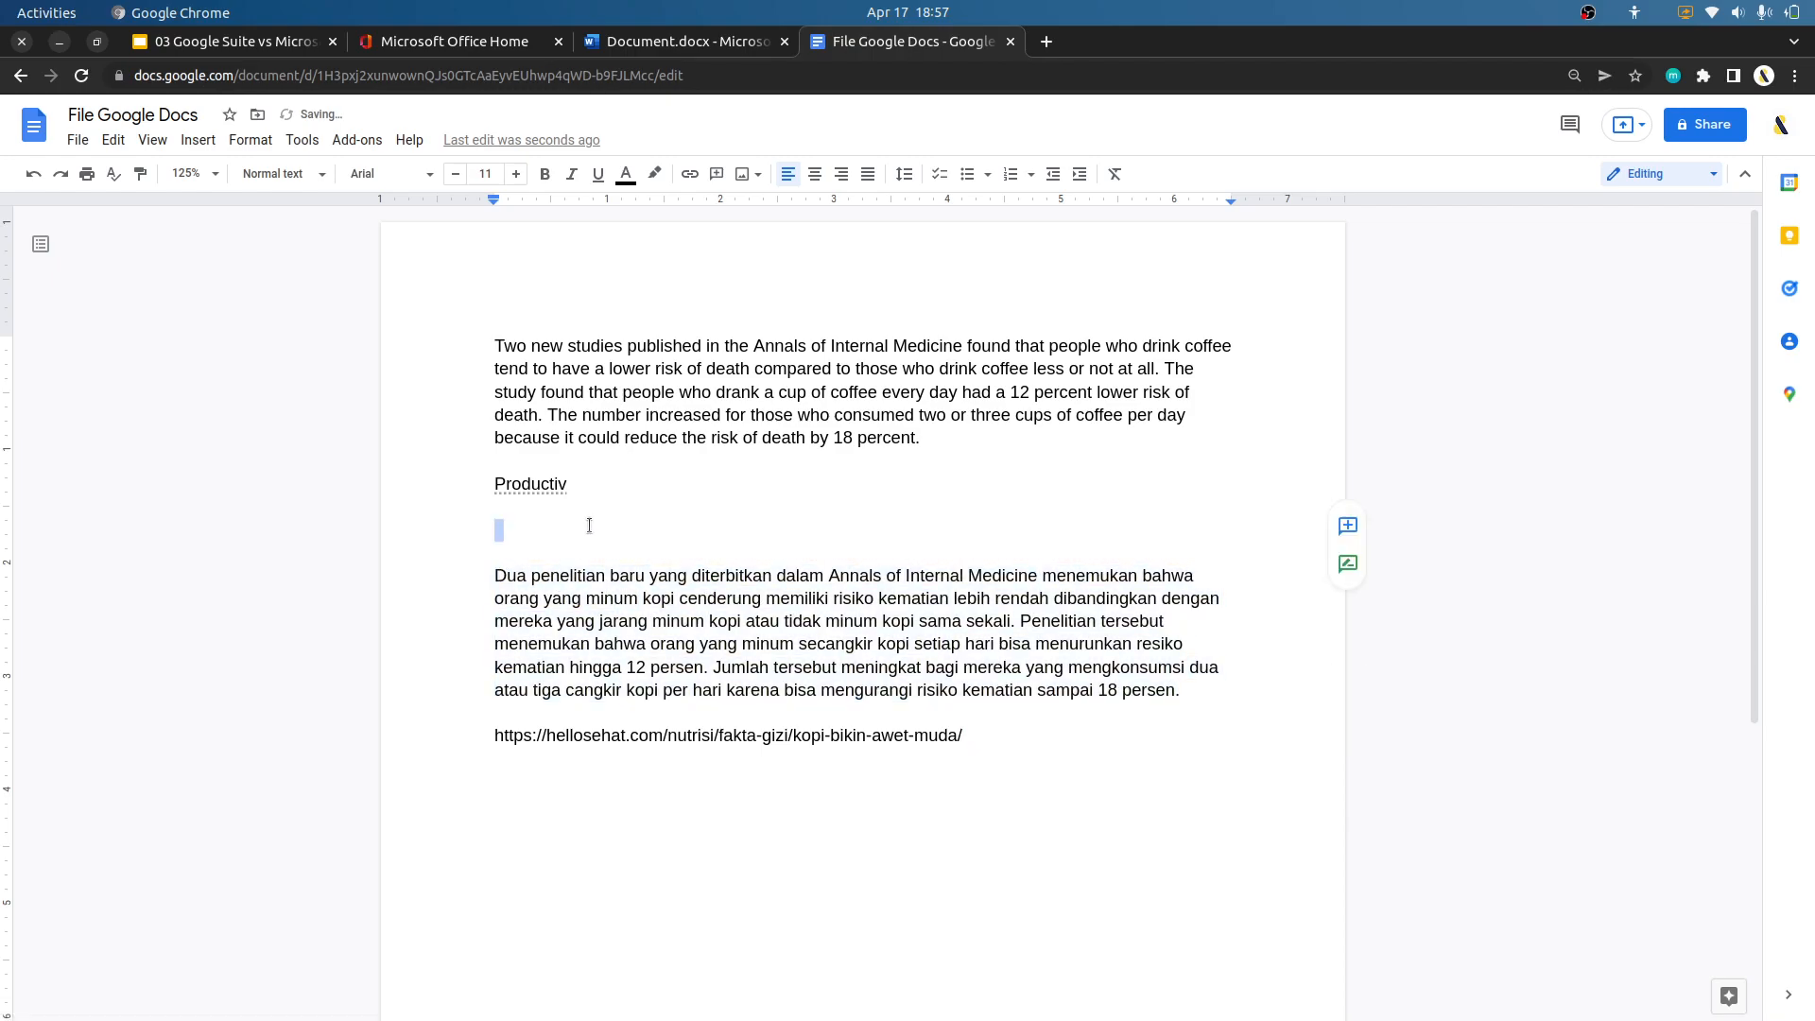
key(Delete)
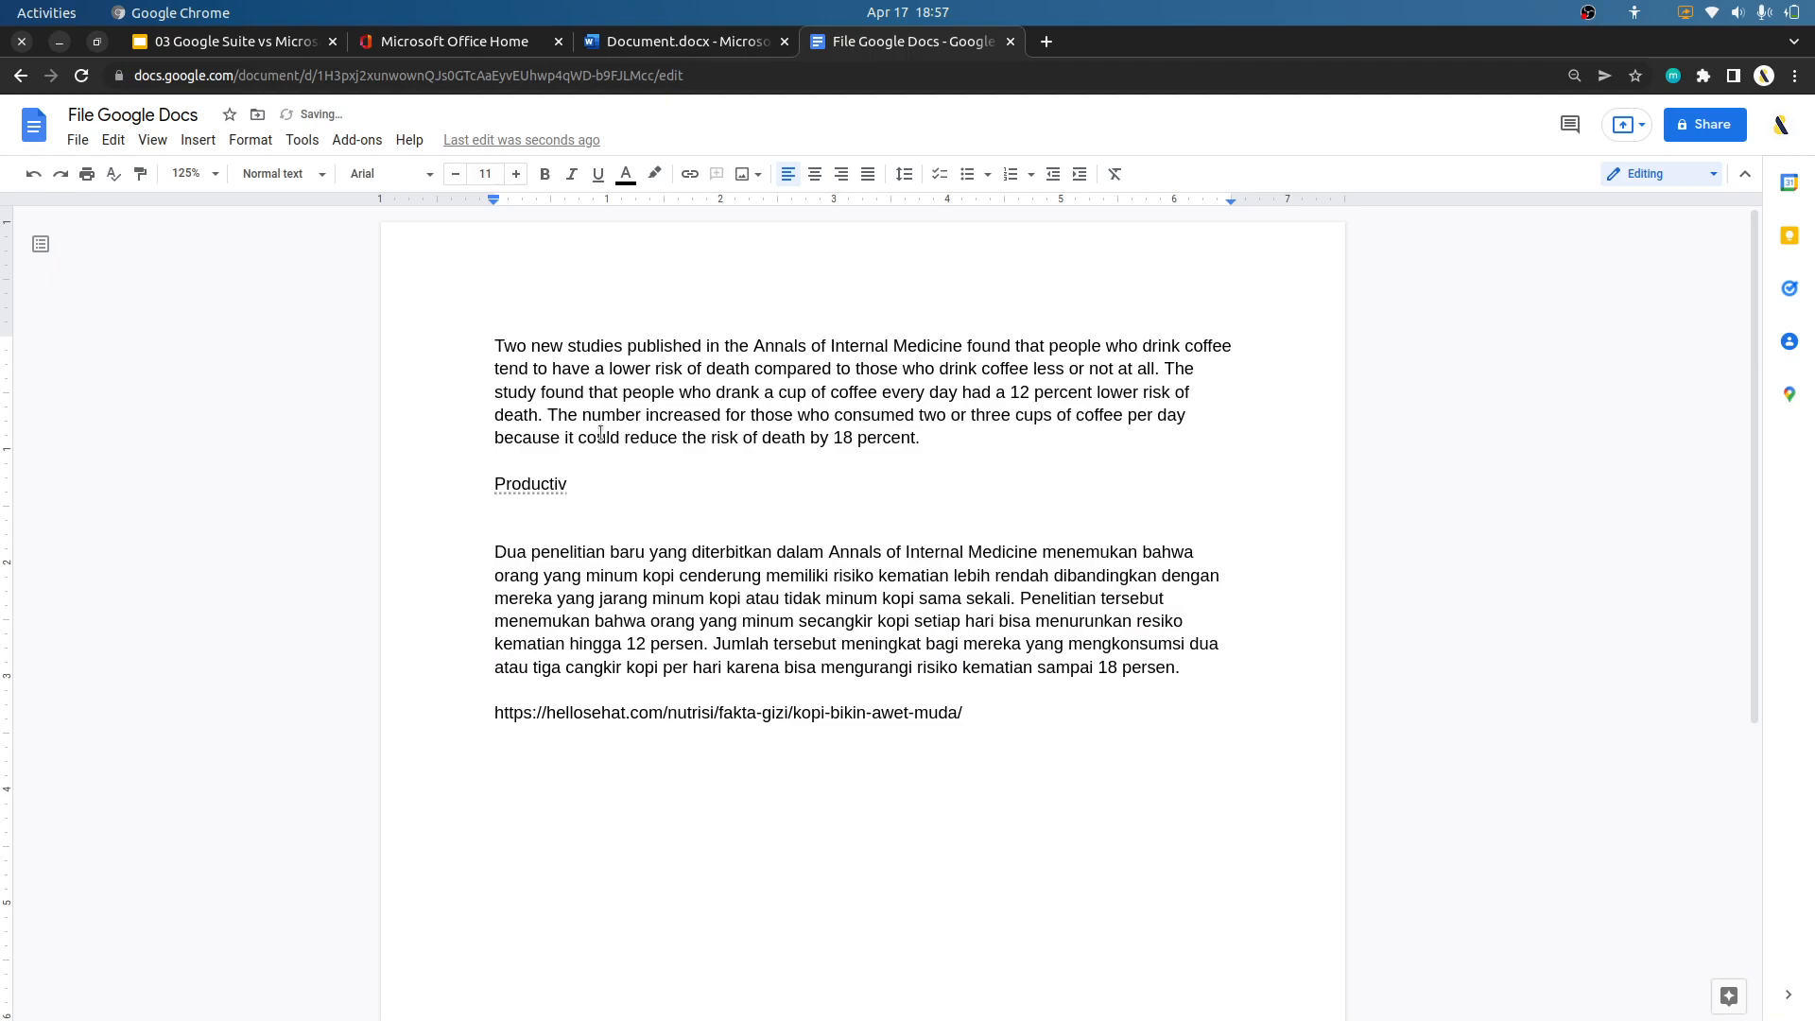
drag(499, 344, 1091, 788)
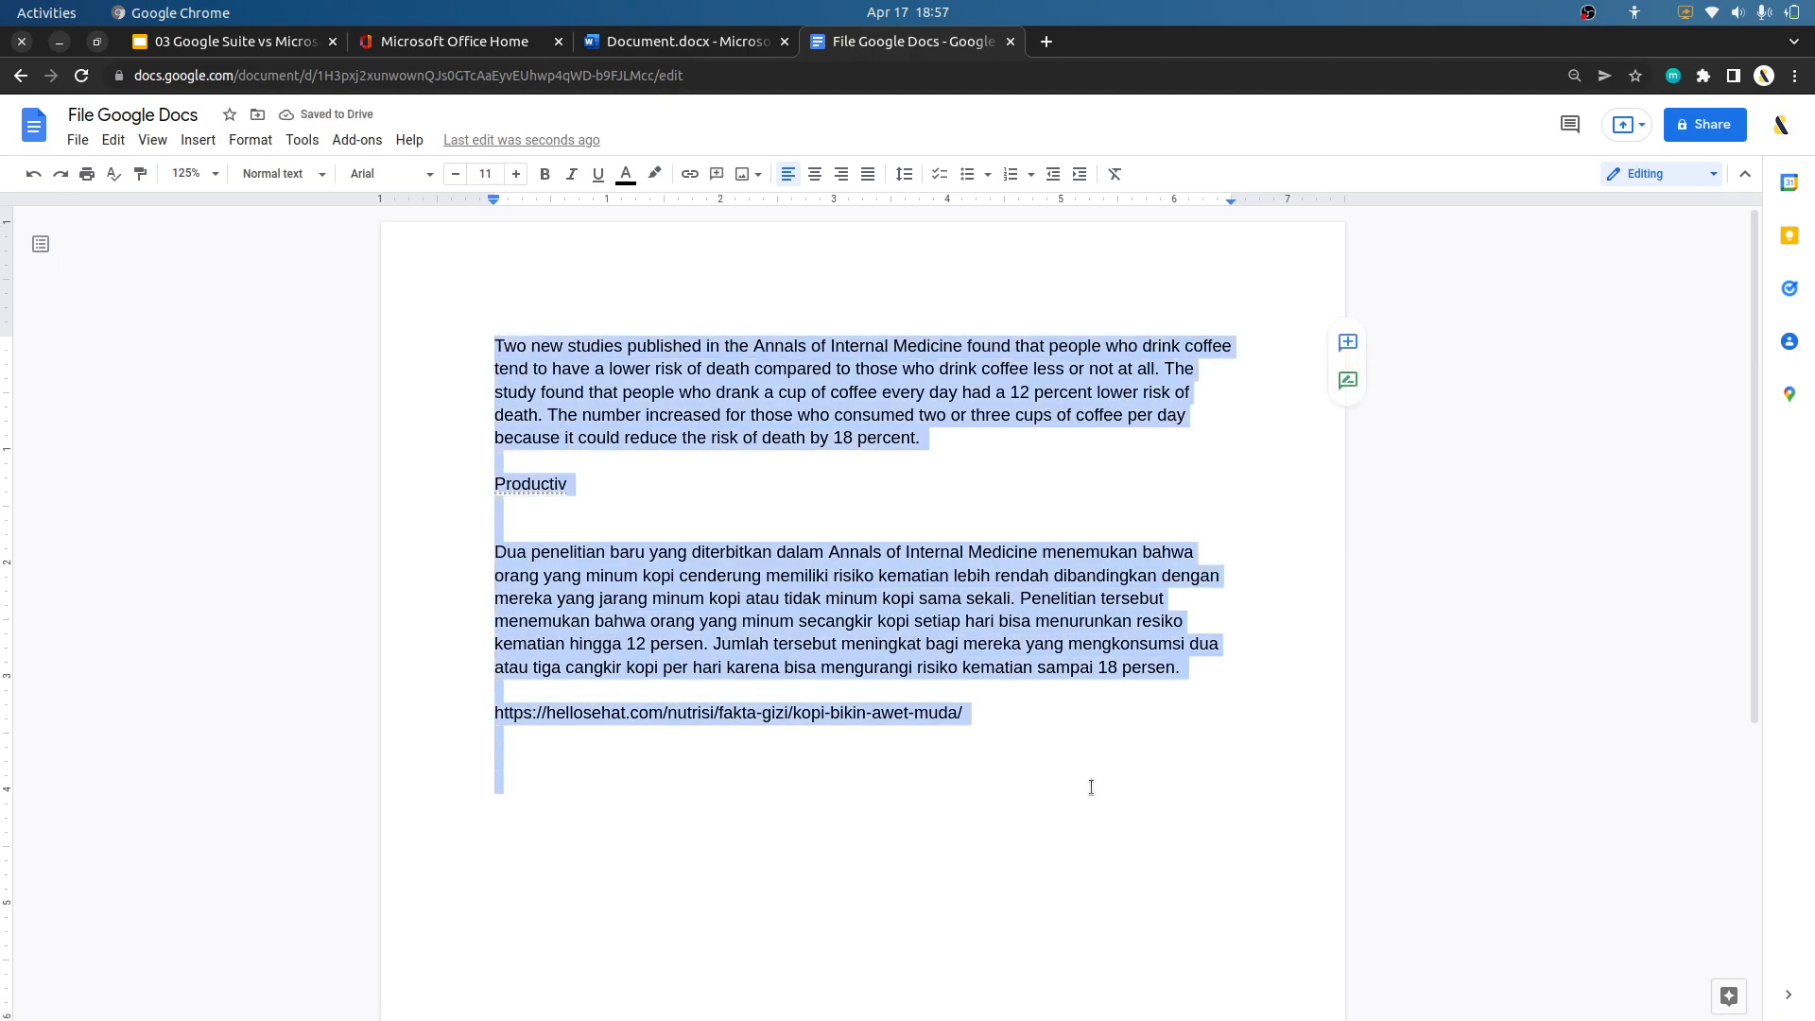
click(828, 782)
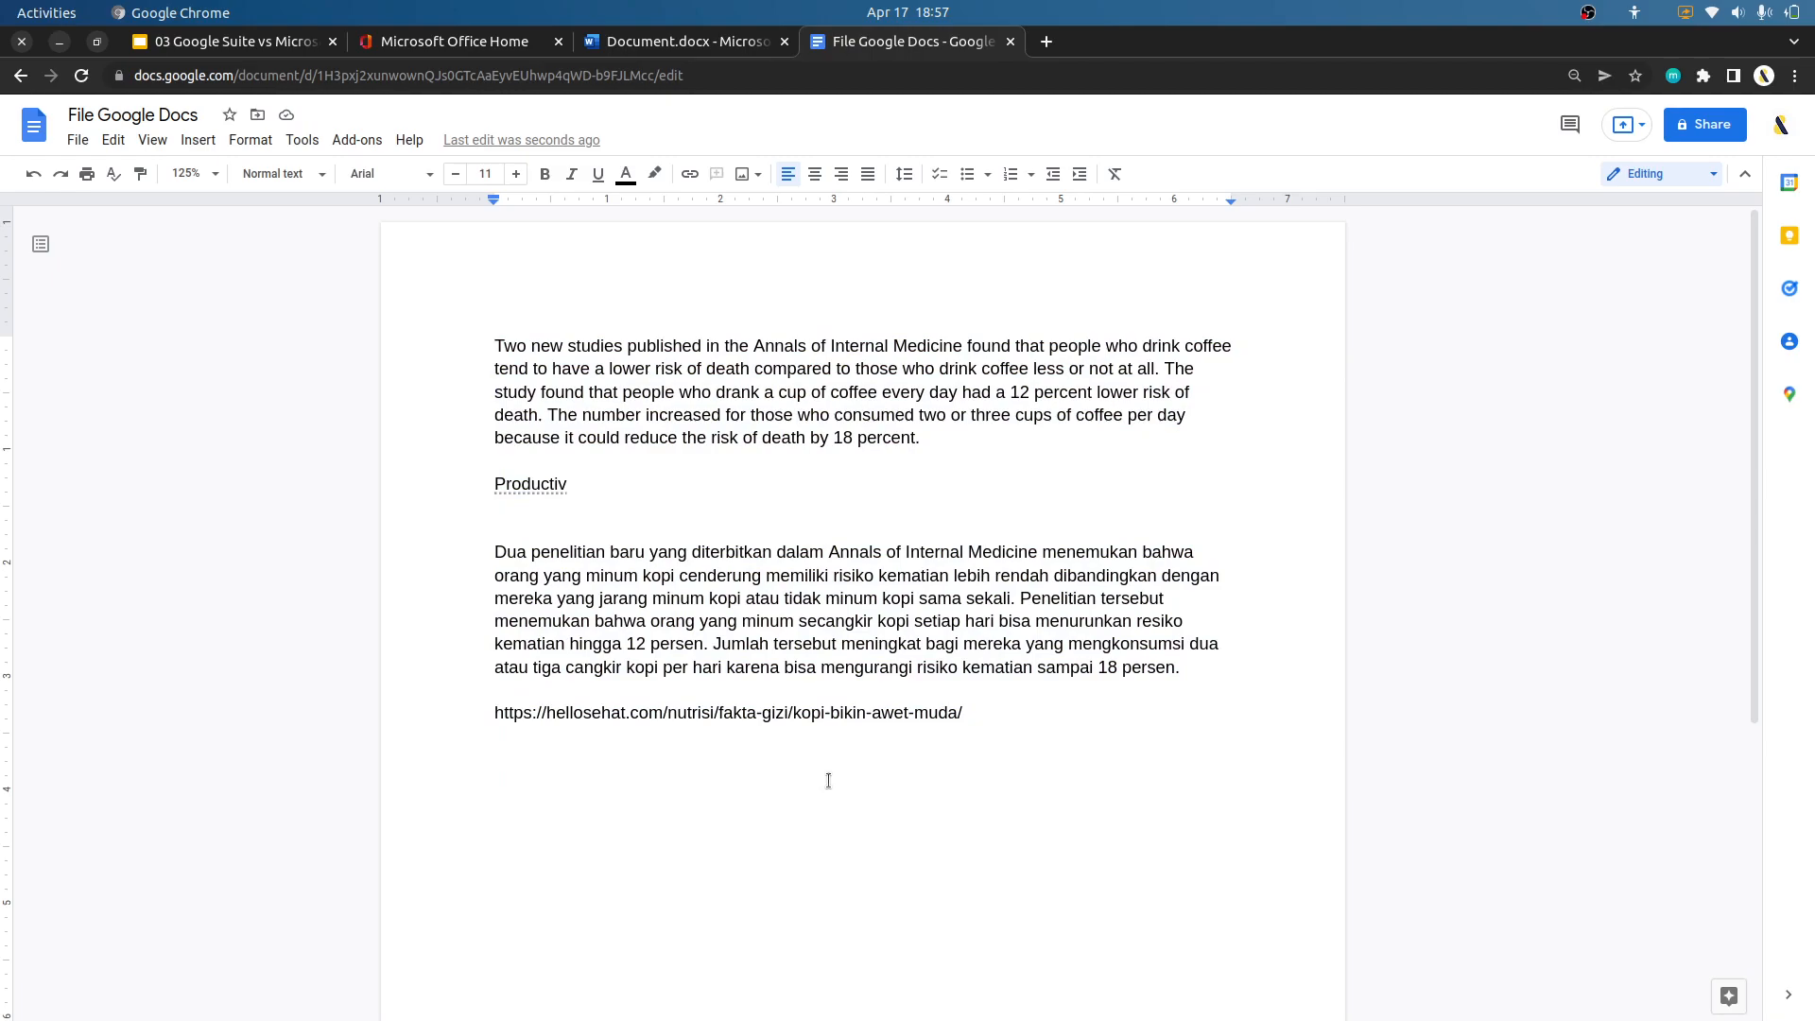
Switch to the Word online document, dismiss the Editor pane and examine the Office Fonts list without changing the font.
click(719, 41)
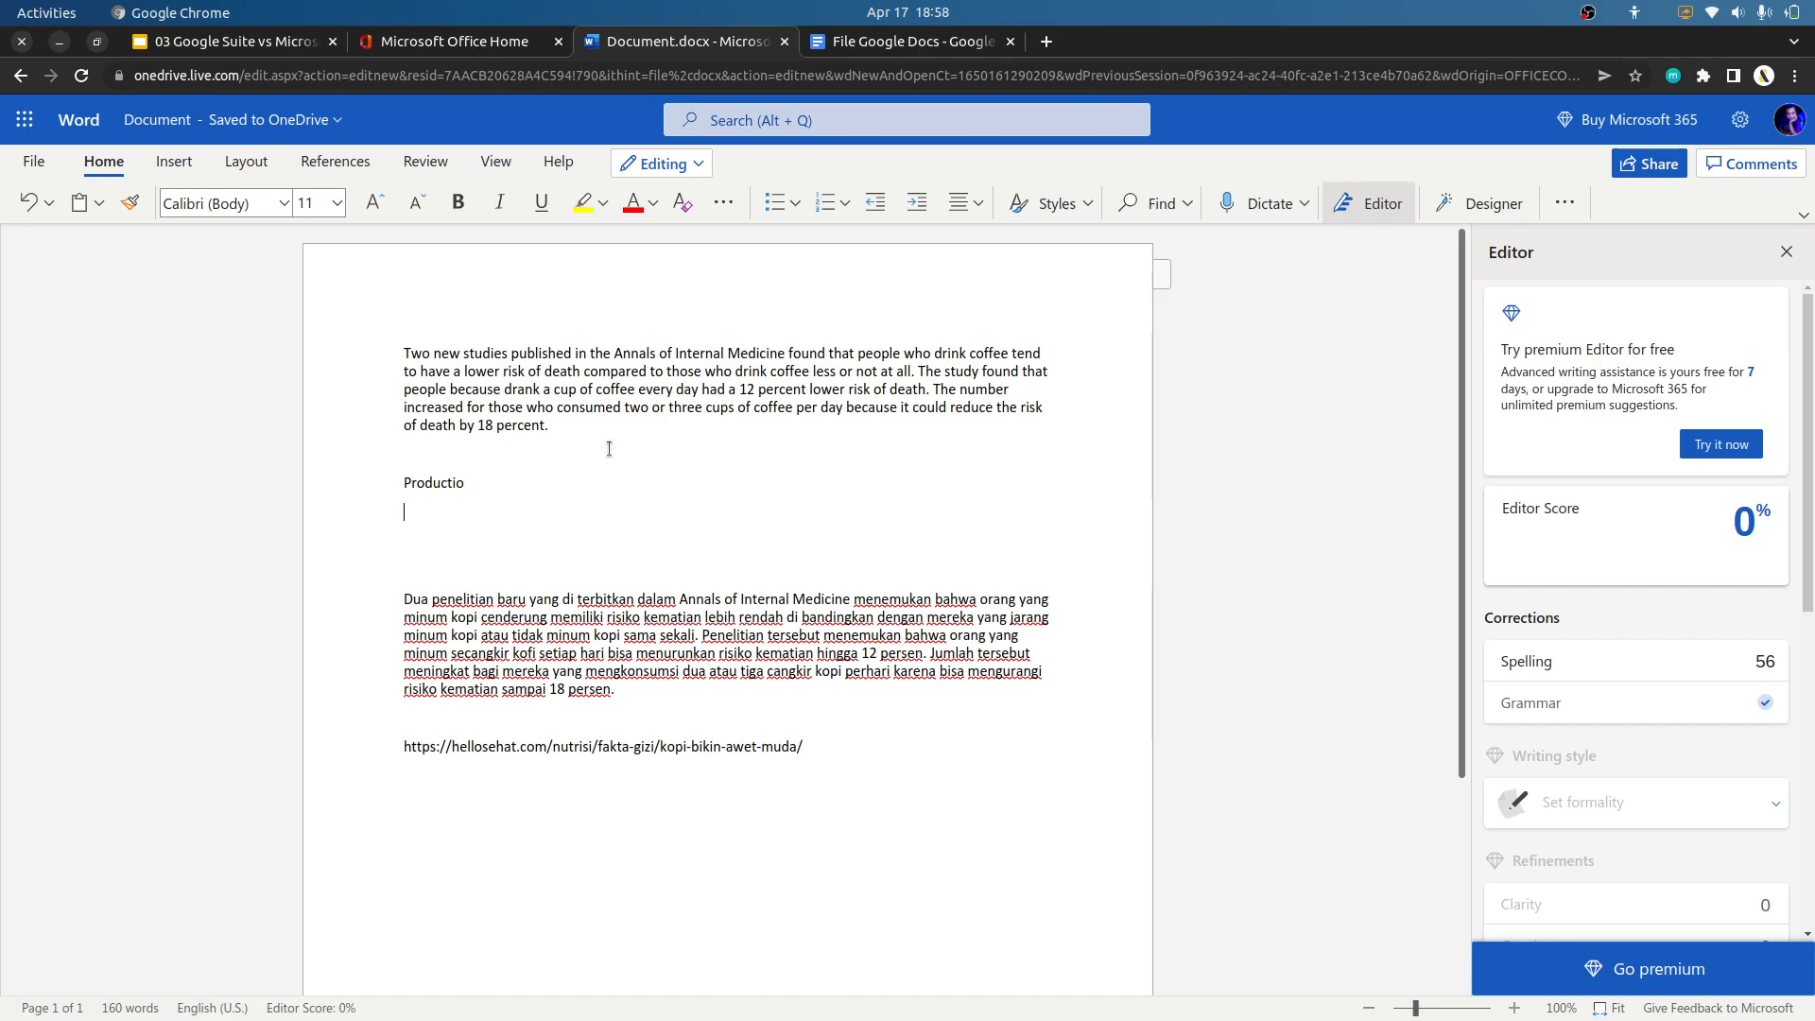
click(1787, 254)
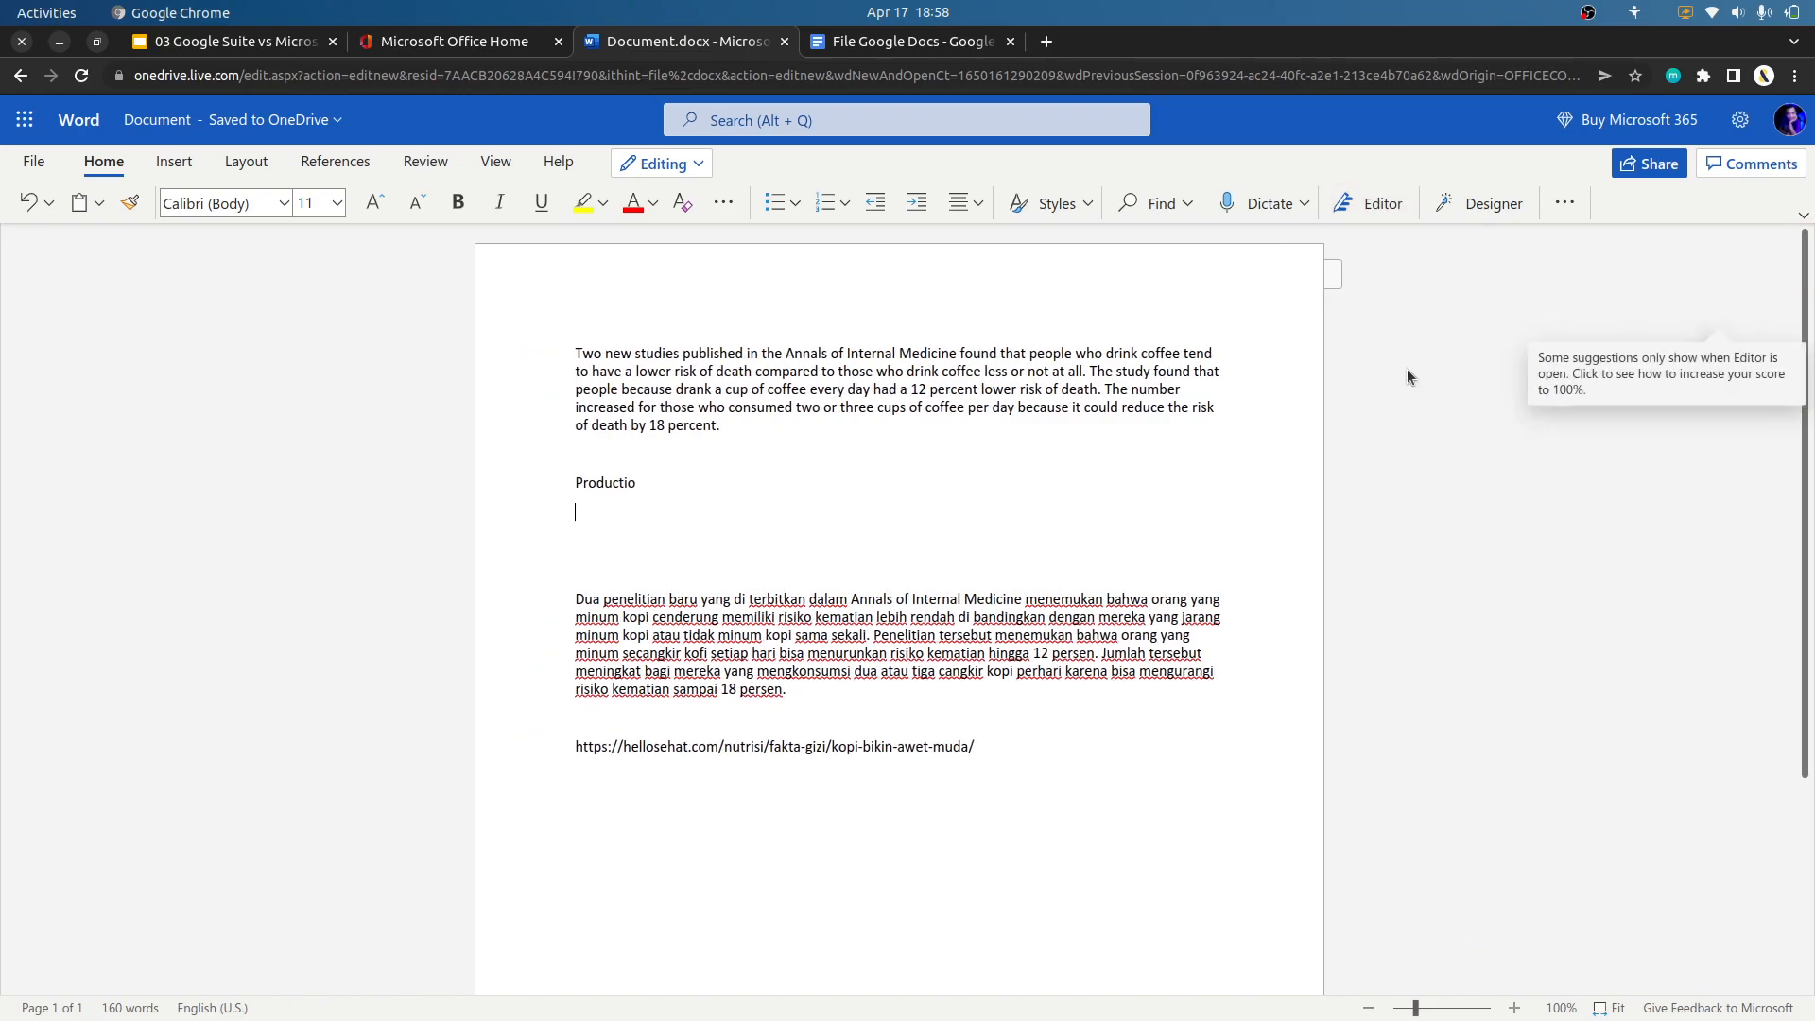
click(282, 204)
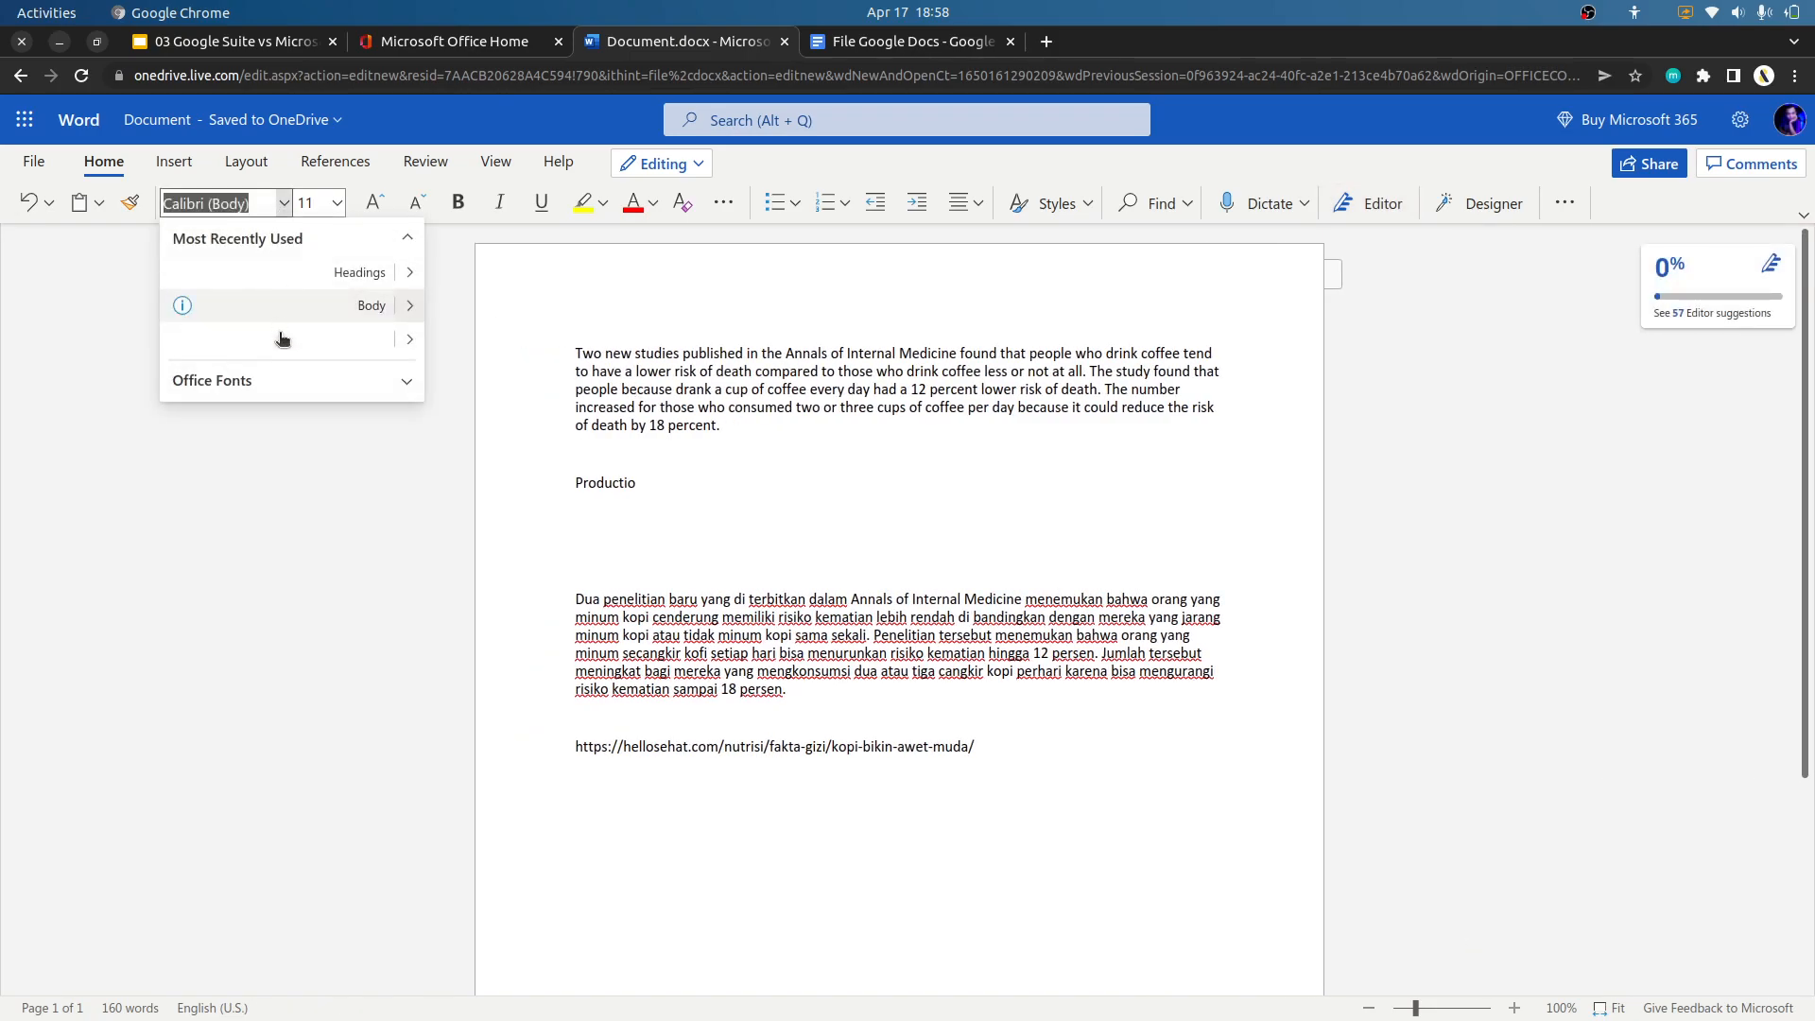
click(388, 378)
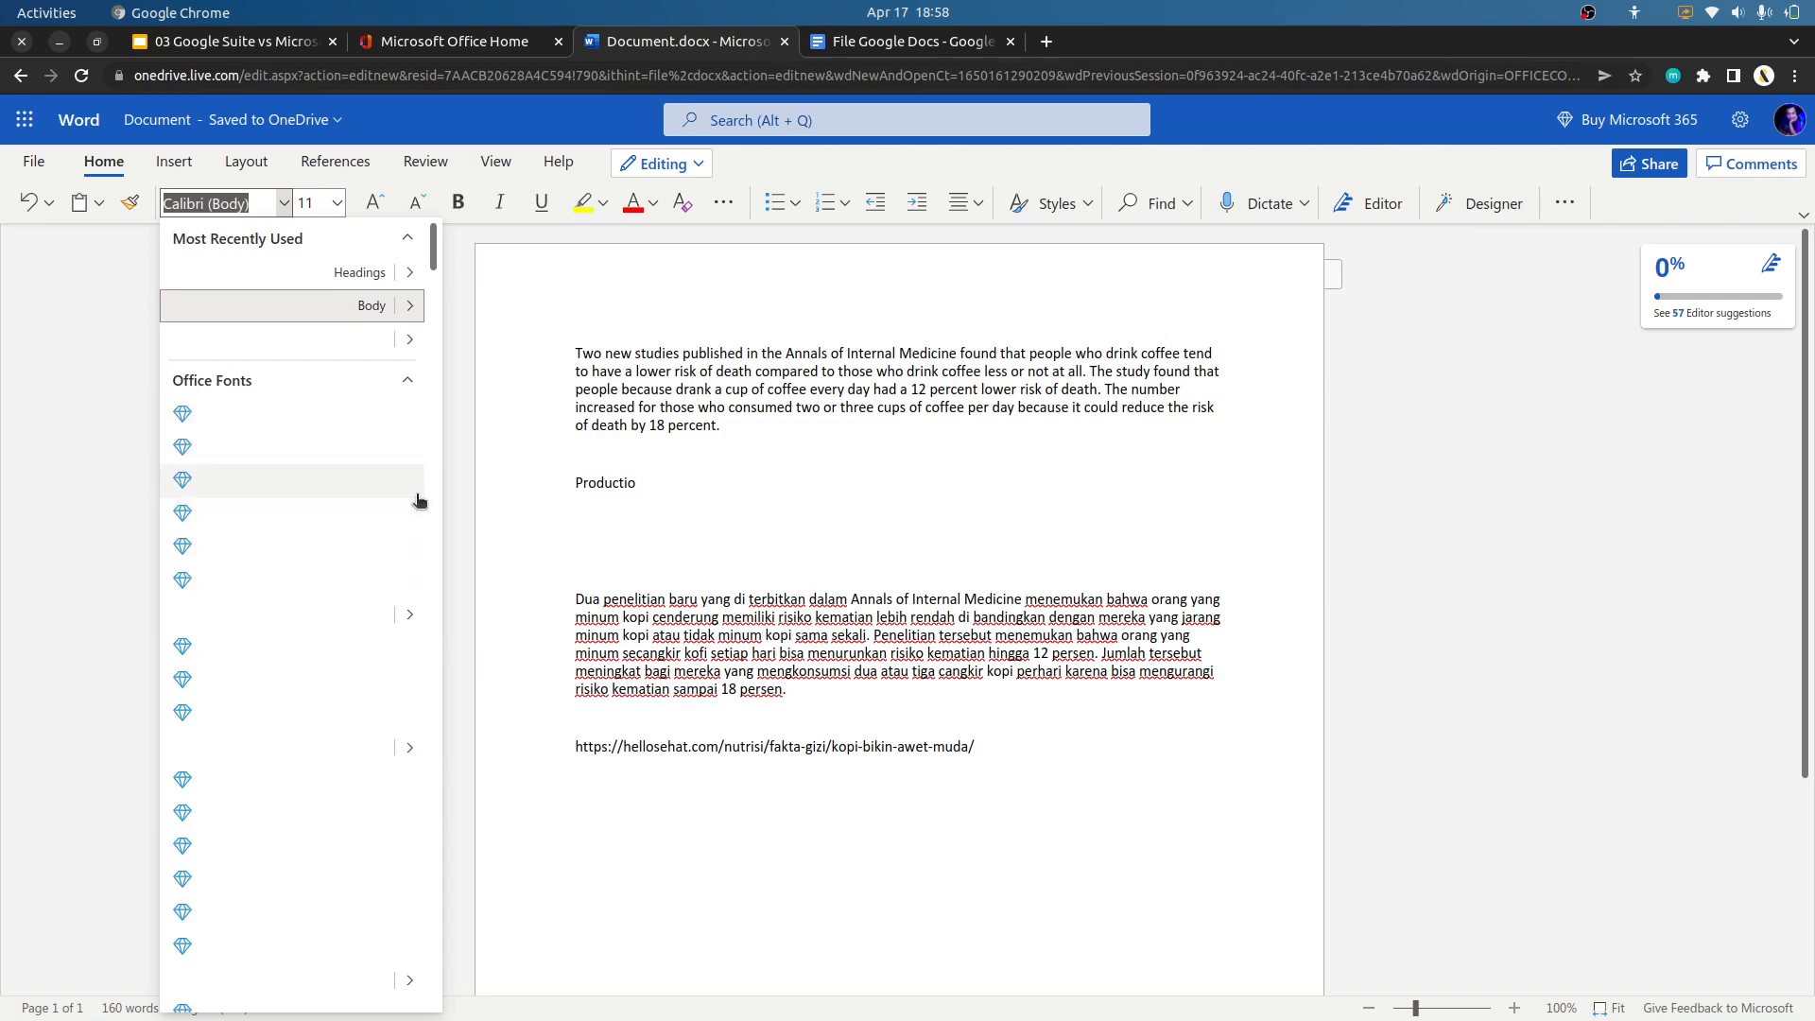
key(Escape)
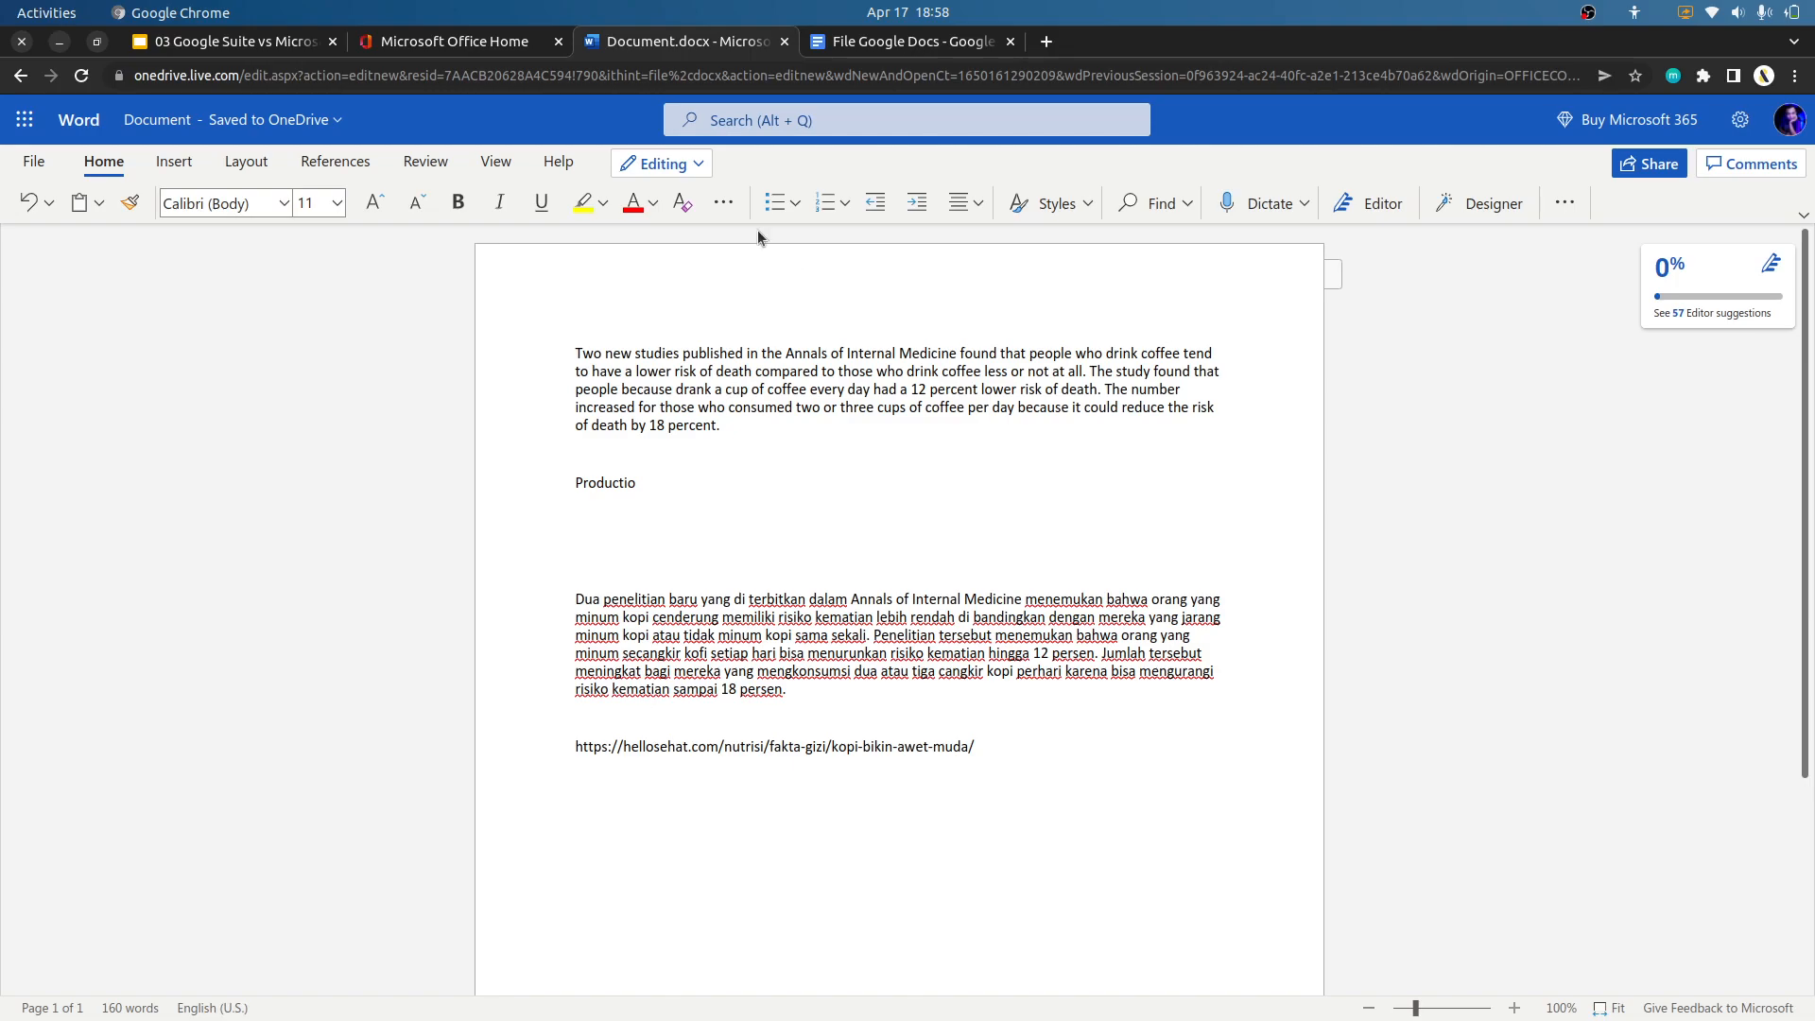
Switch to the Google Docs document and examine its available fonts without applying a different one.
click(979, 42)
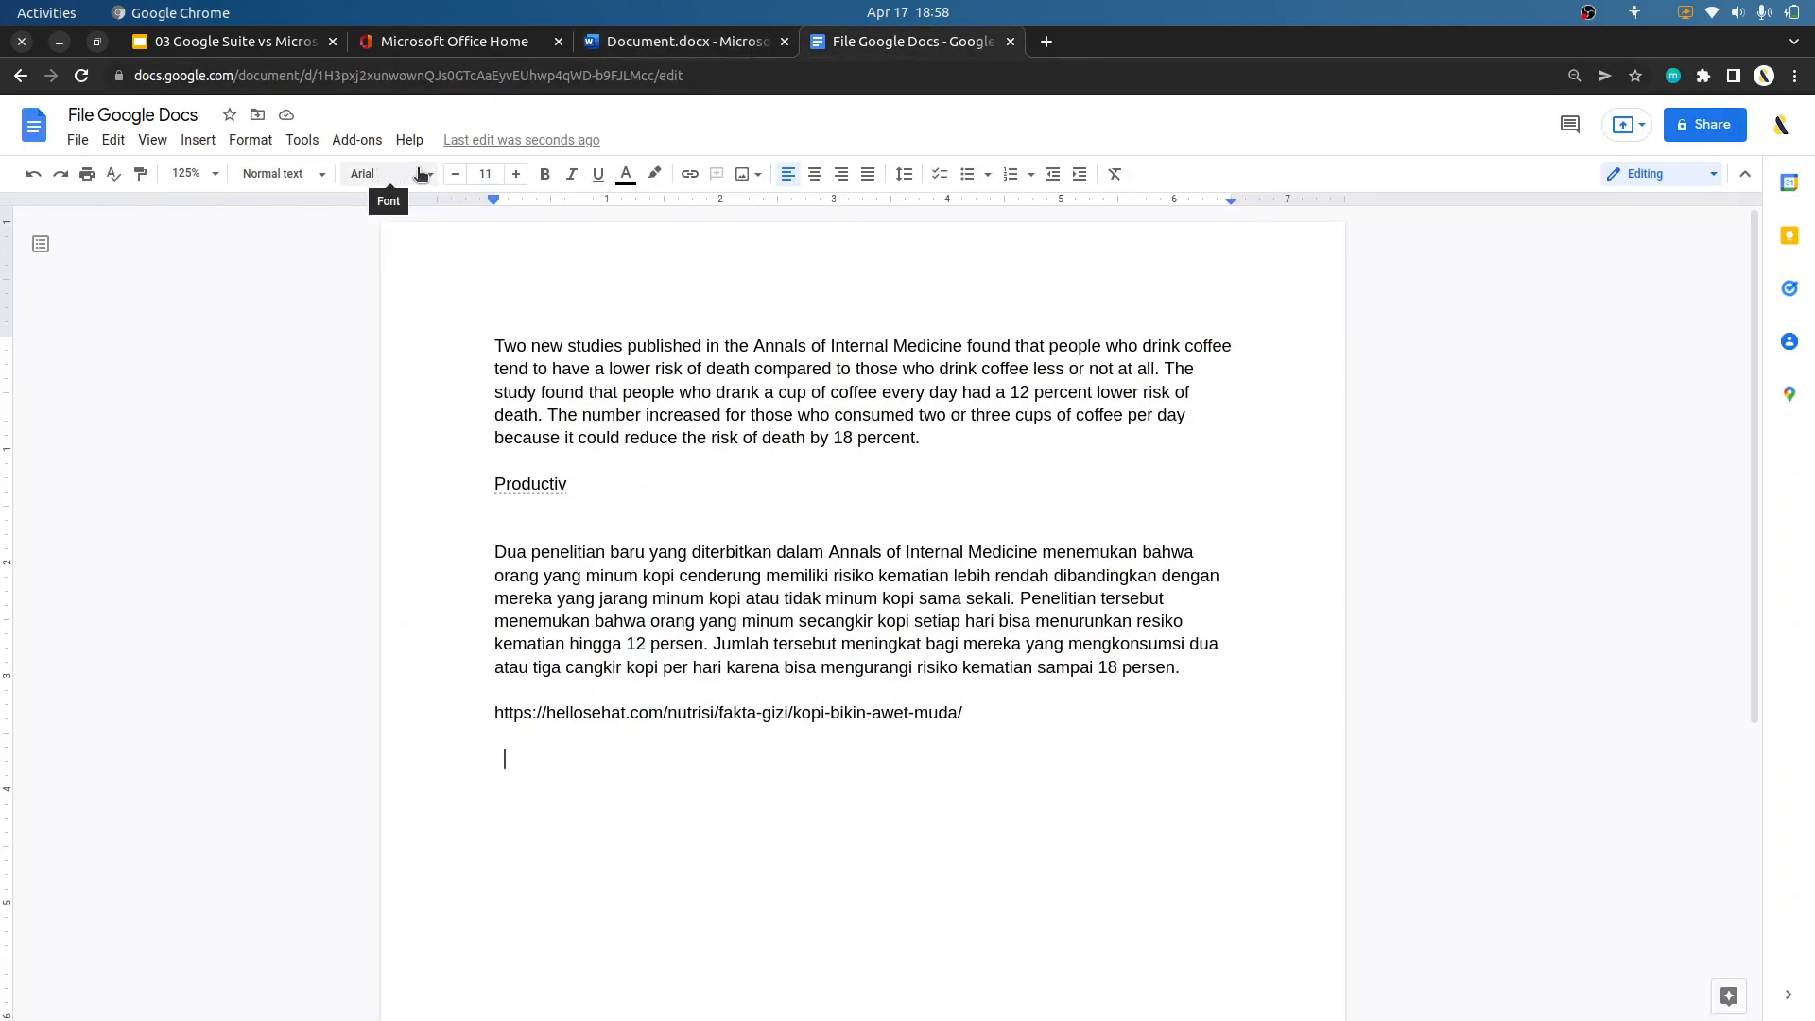
click(383, 175)
mouse_move(506, 683)
scroll(499, 699, down, 1)
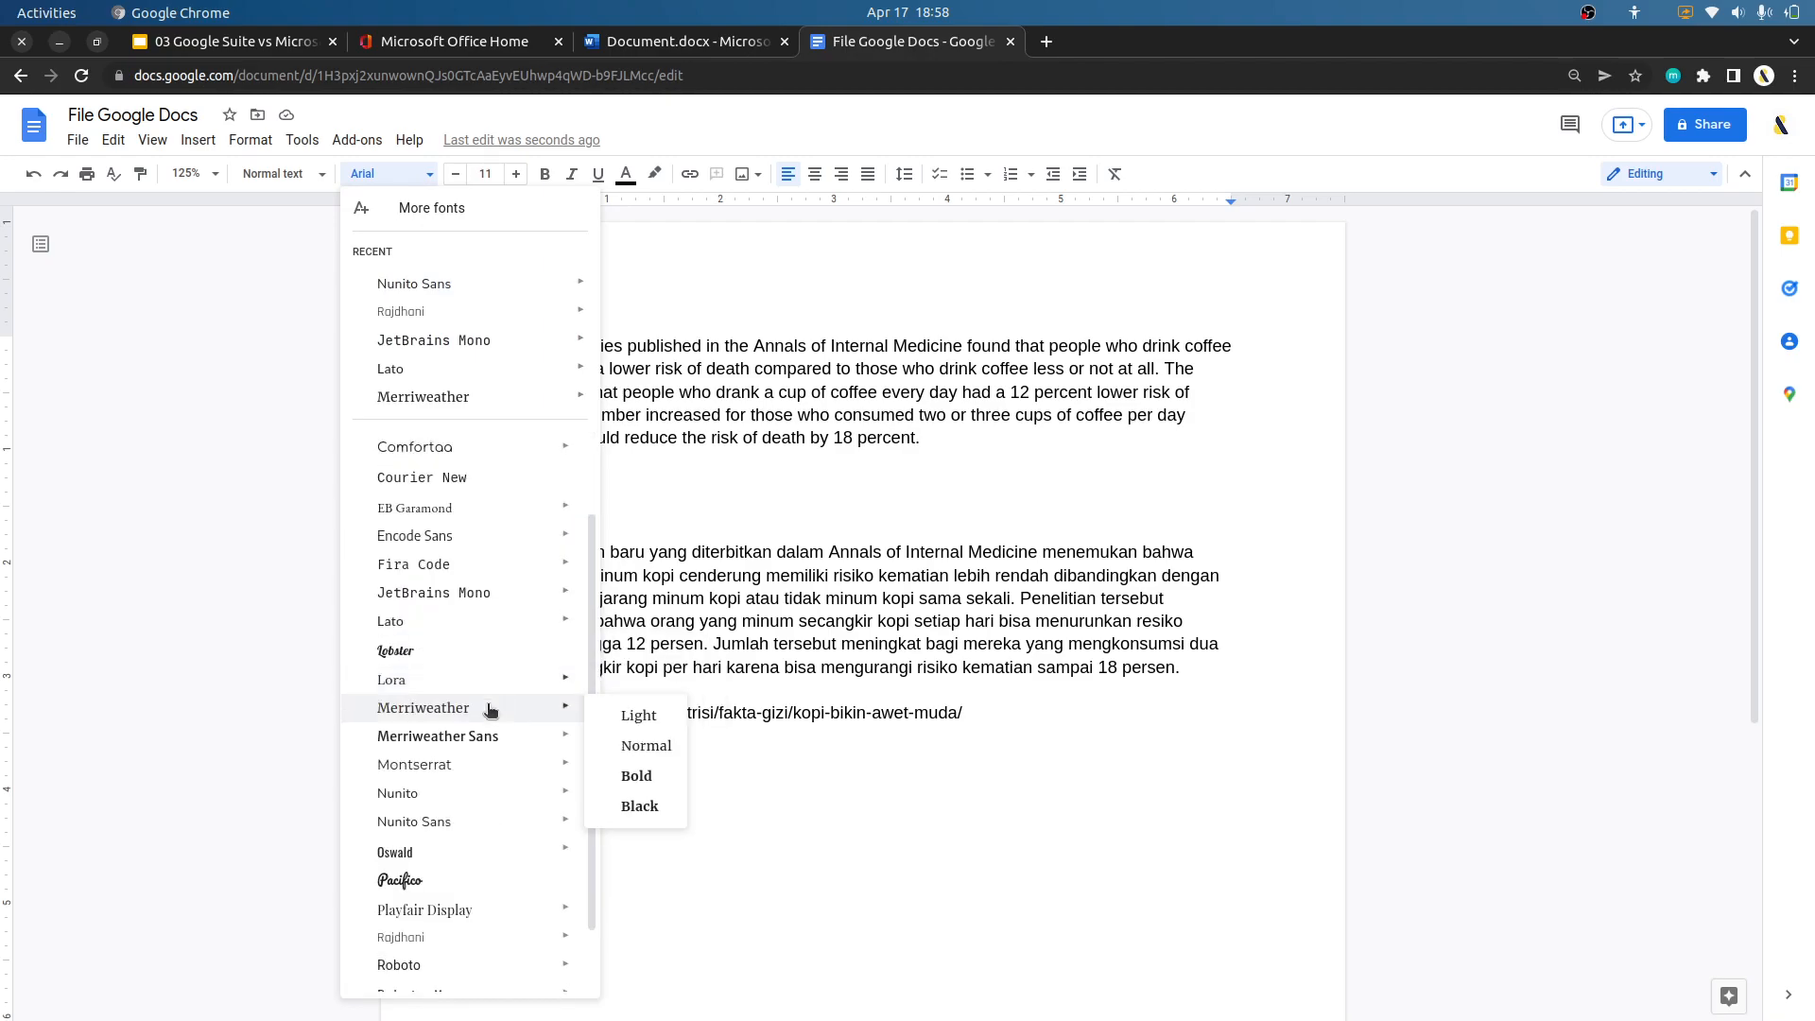
scroll(489, 761, up, 1)
scroll(515, 520, up, 1)
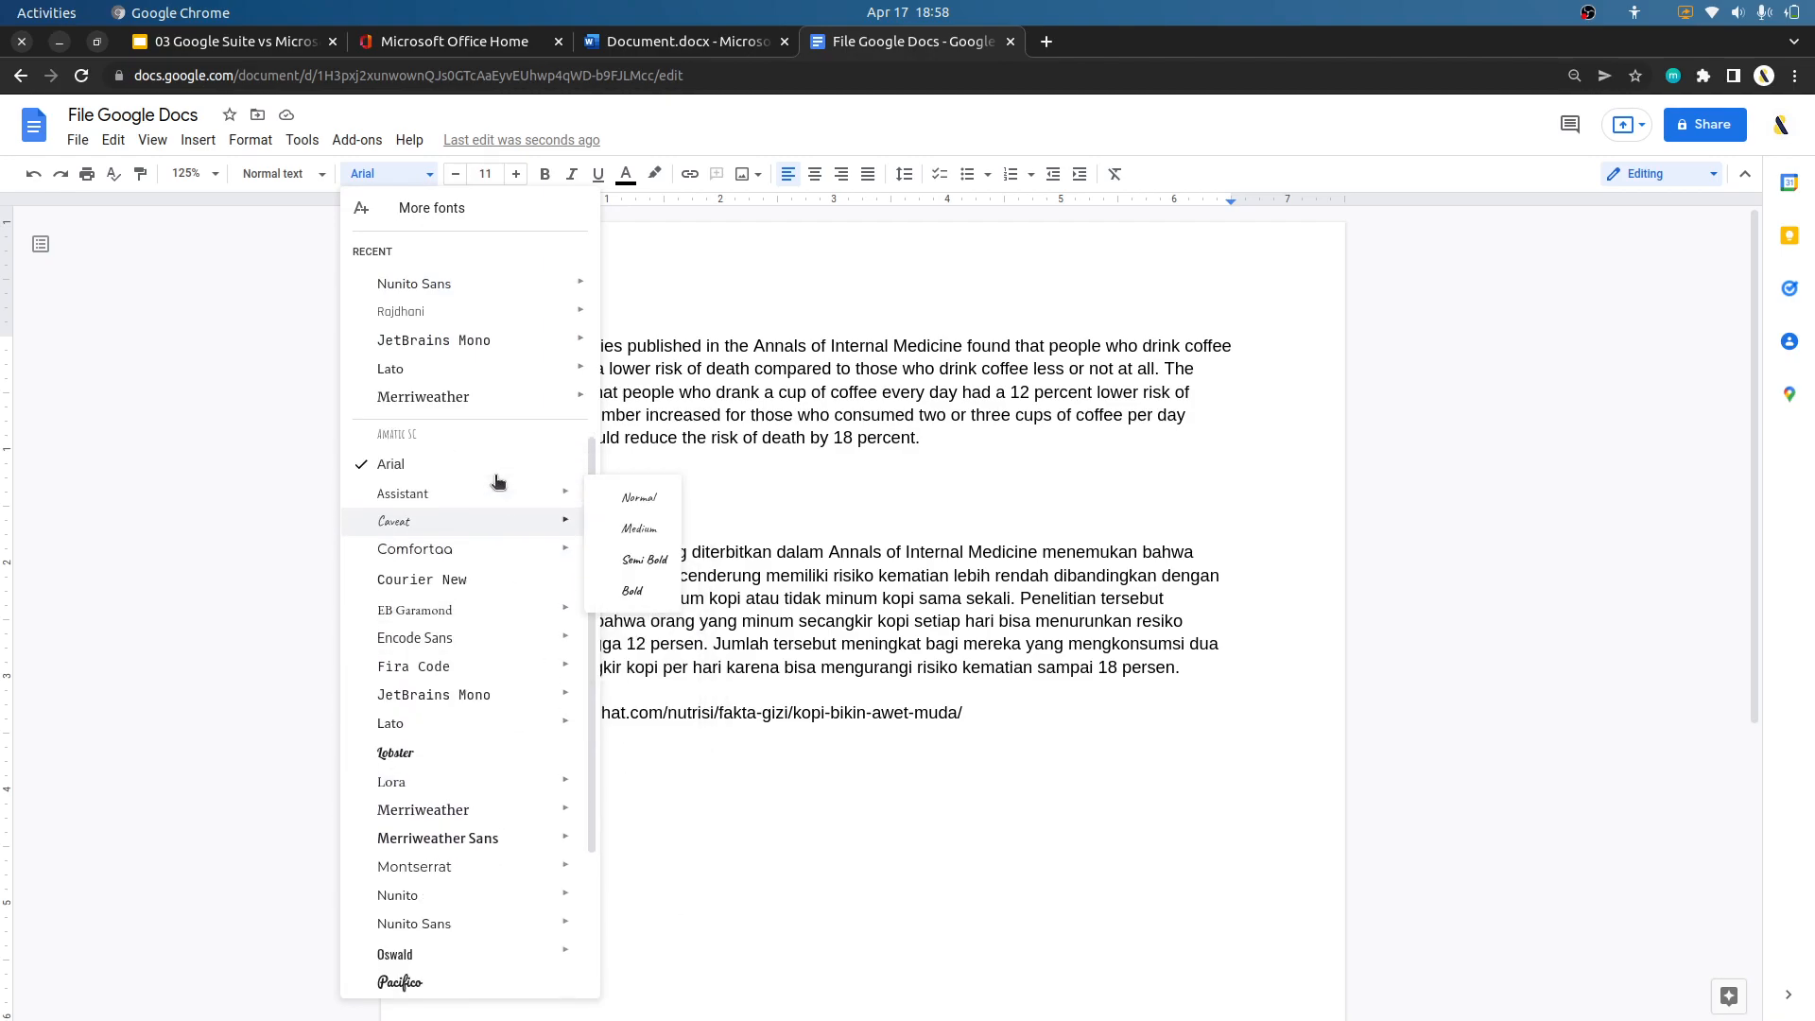
click(897, 508)
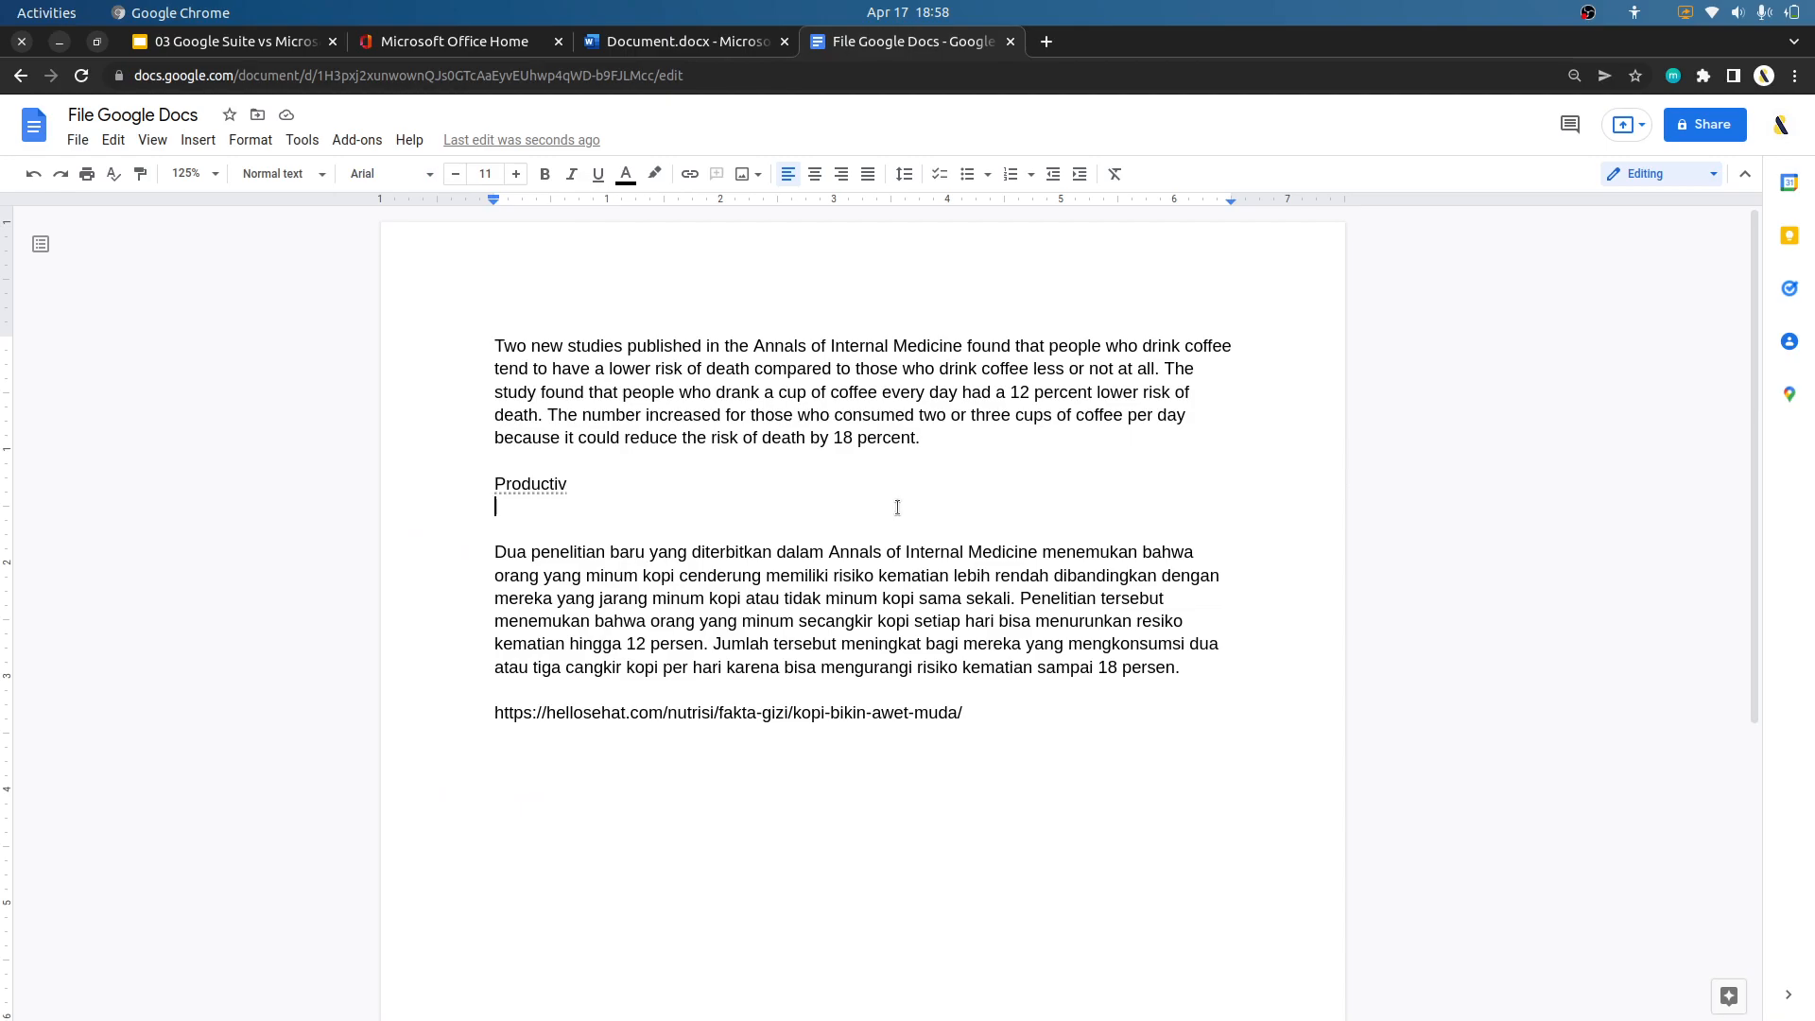
Search the web for "google fonts" in a new browser tab and open the Google Fonts site.
key(ctrl+t)
text(google )
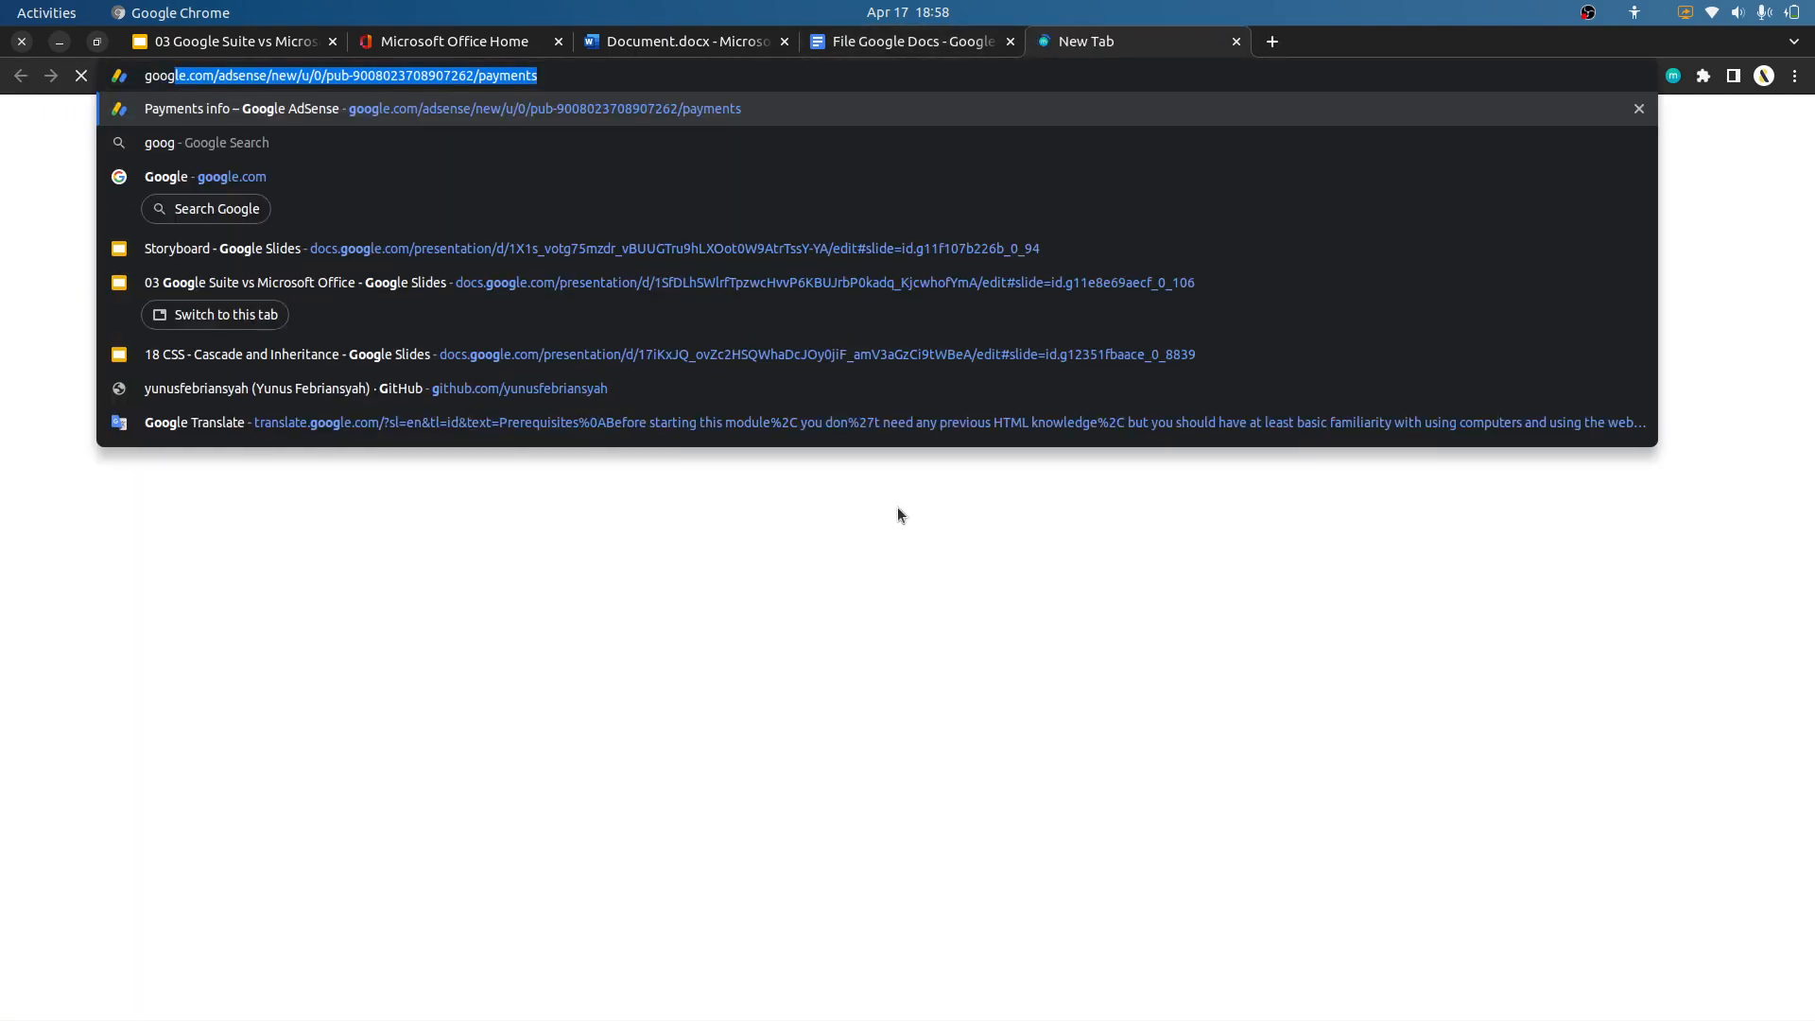
text(fonts)
key(Return)
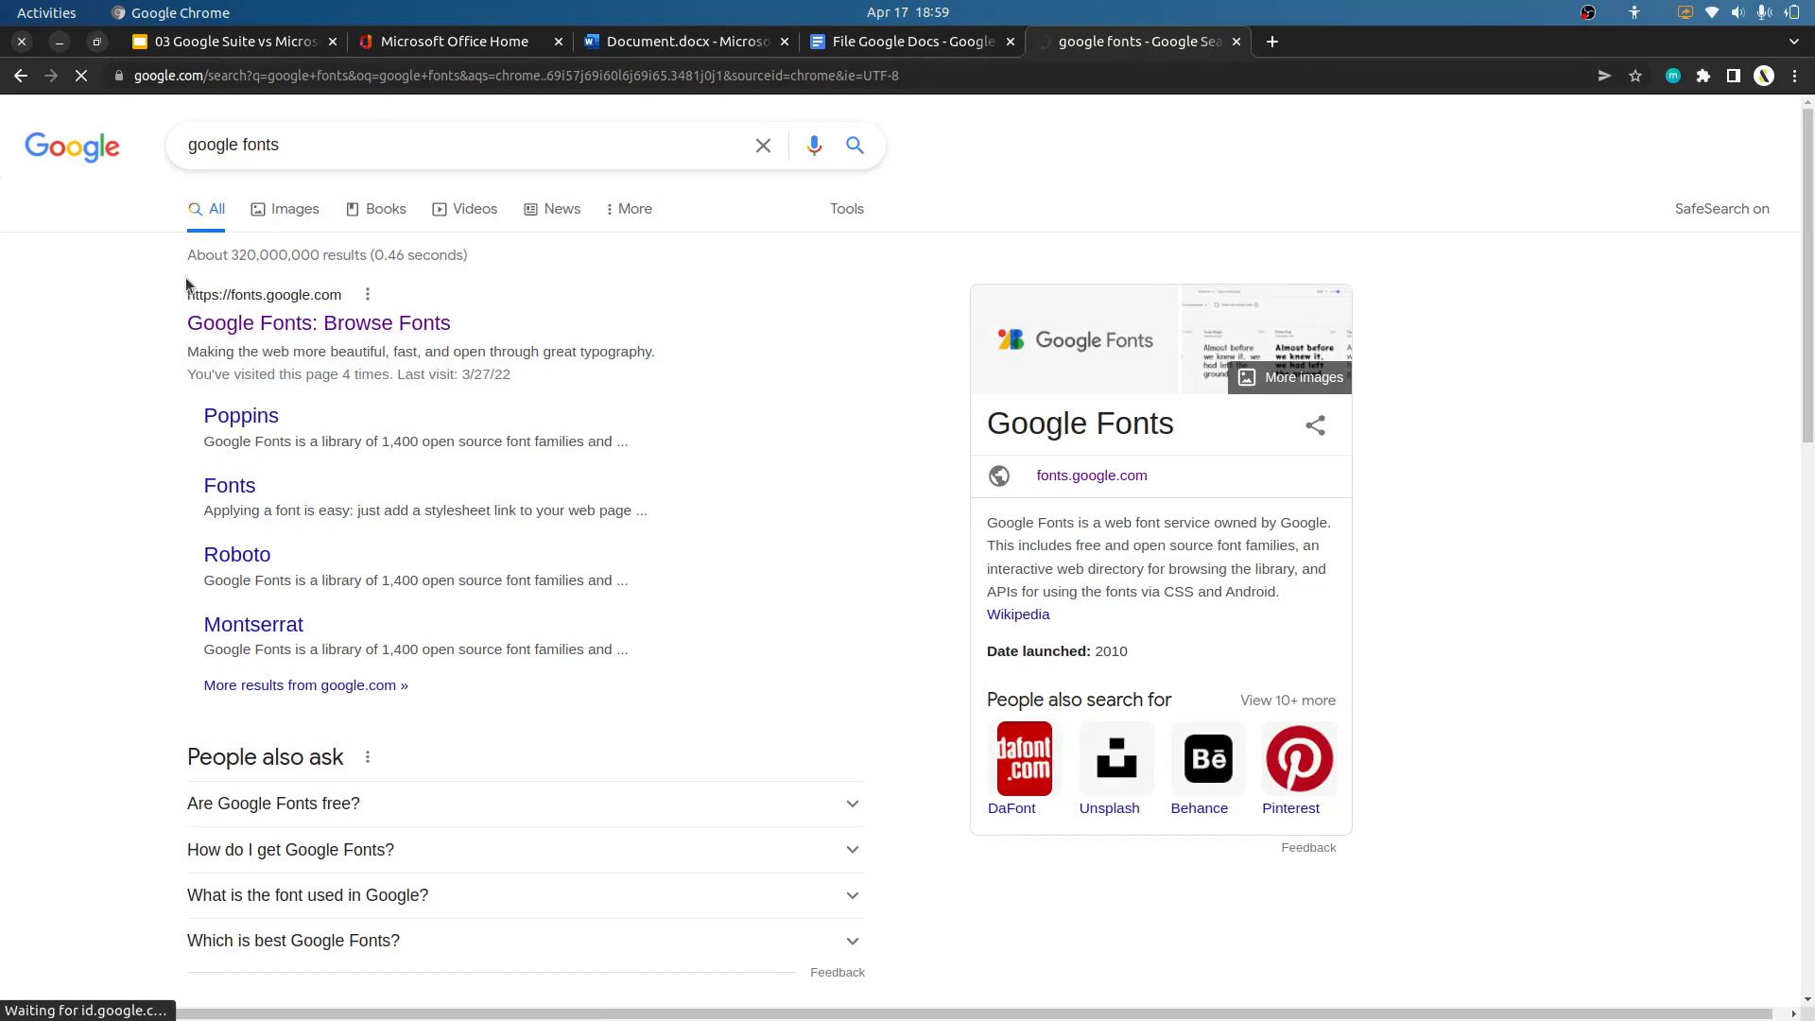
click(327, 325)
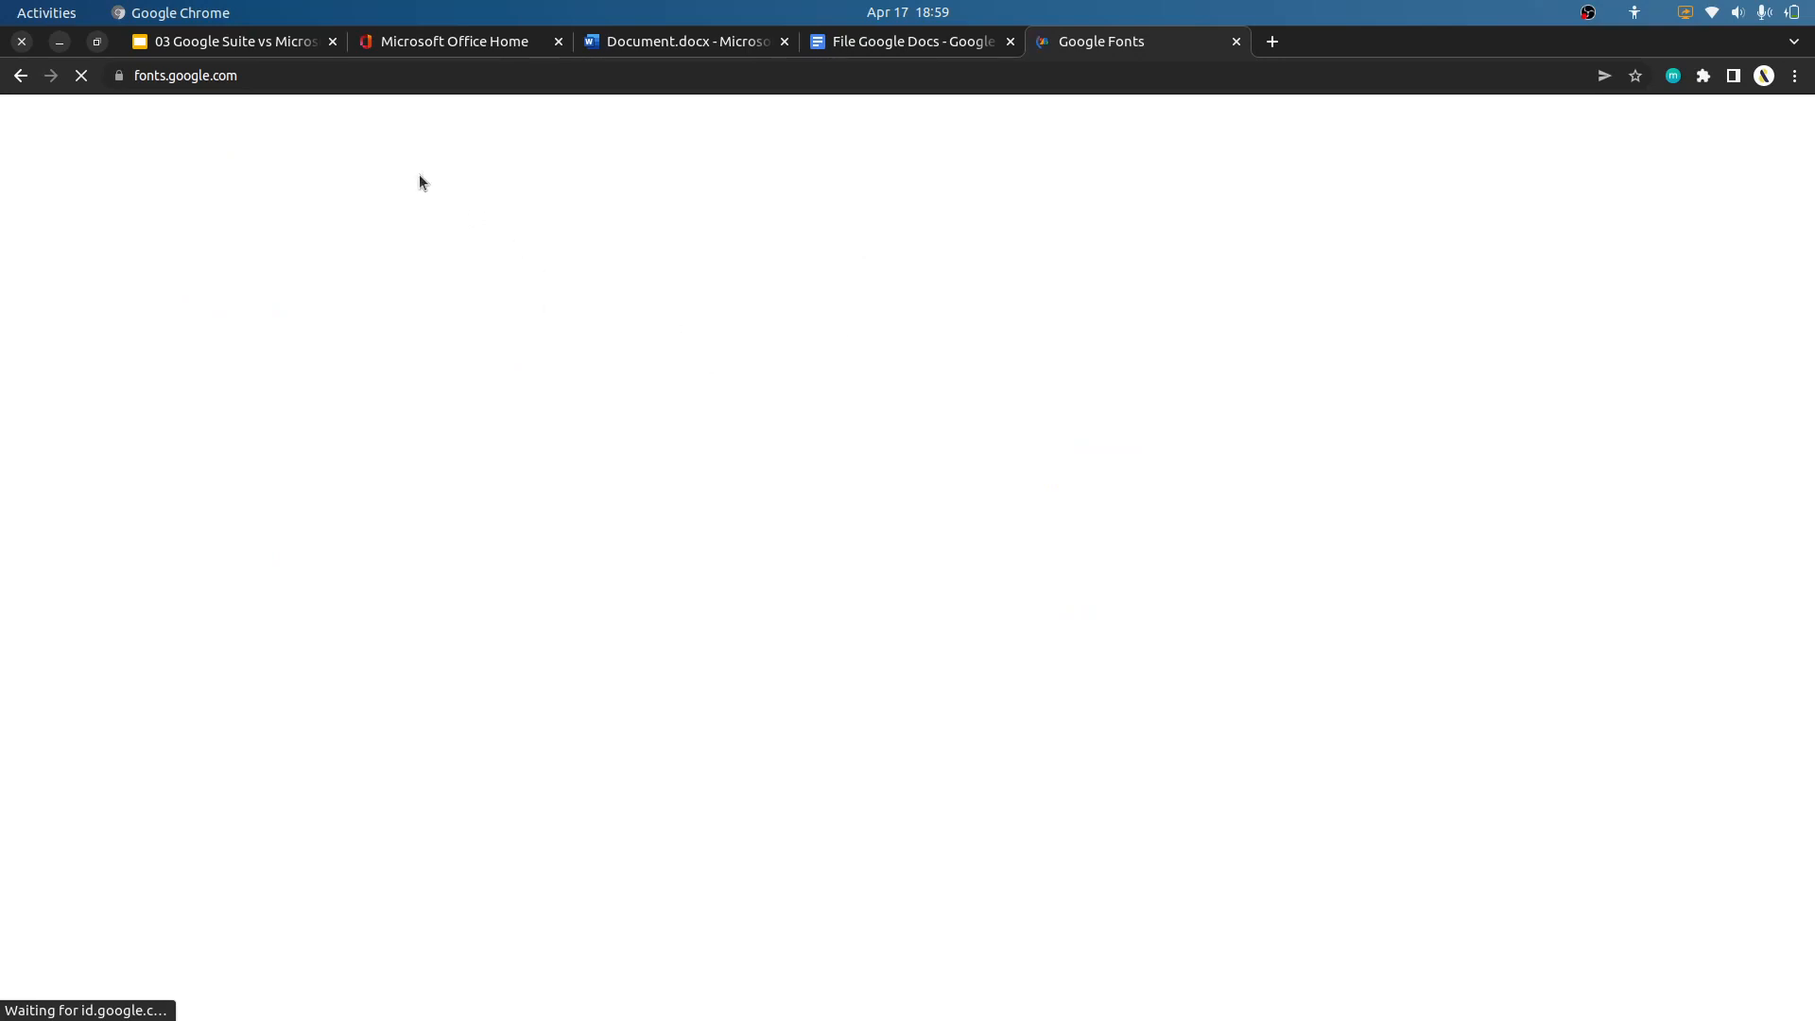
Return to the "03 Google Suite vs Microsoft Office" presentation at the "Perbedaan" slide.
click(255, 42)
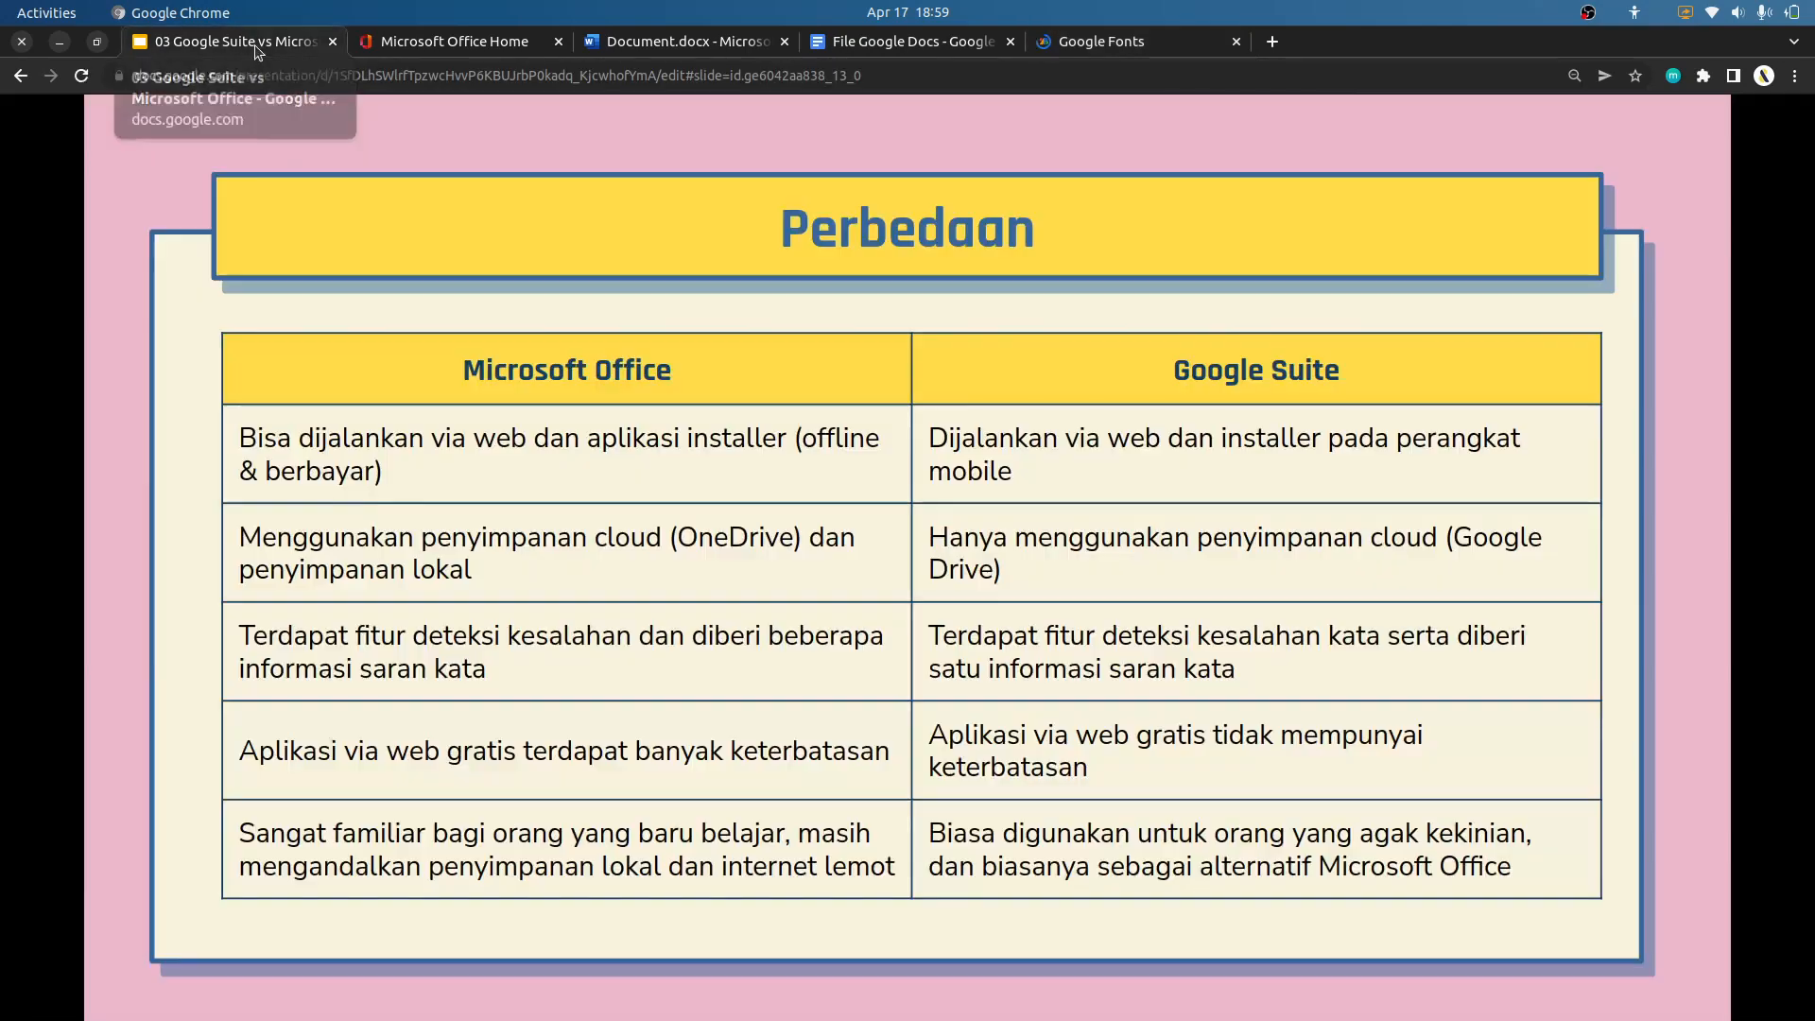